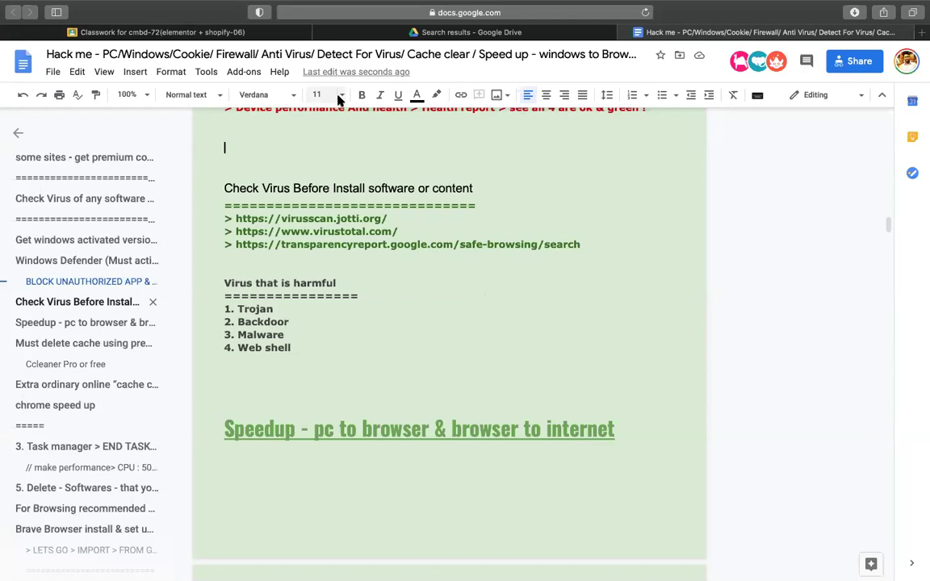
Insert three blank lines between the harmful virus list and the "Speedup - pc to browser & browser to internet" heading, moving it to the next page
{"action": "scroll", "coordinate": [323, 257], "scroll_direction": "down", "scroll_amount": 1}
{"action": "scroll", "coordinate": [322, 259], "scroll_direction": "down", "scroll_amount": 5}
{"action": "scroll", "coordinate": [322, 259], "scroll_direction": "up", "scroll_amount": 3}
{"action": "left_click", "coordinate": [272, 189]}
{"action": "key", "text": "Return"}
{"action": "key", "text": "Return"}
{"action": "key", "text": "Return"}
{"action": "scroll", "coordinate": [287, 256], "scroll_direction": "down", "scroll_amount": 4}
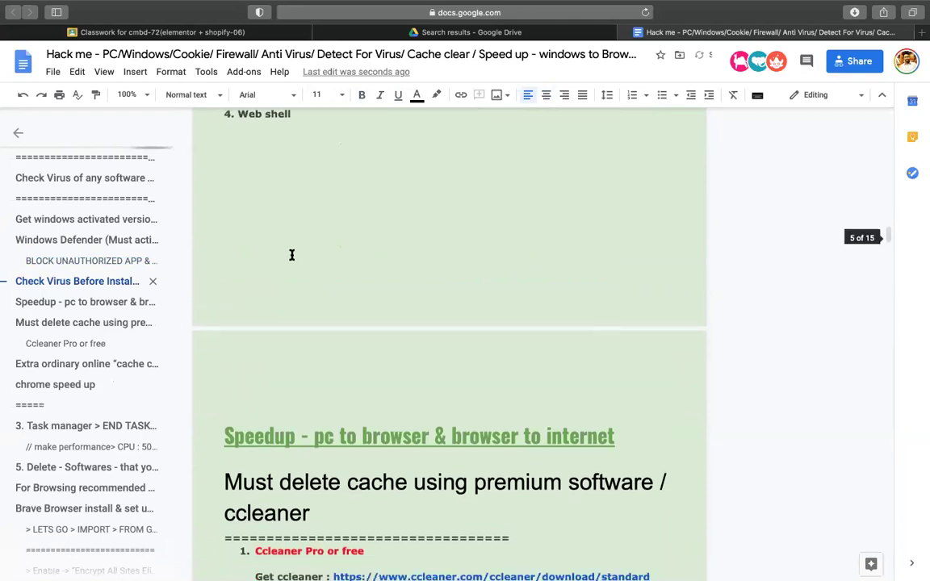
Examine the "Ccleaner Pro or free" entry and its download link under the "Must delete cache" heading
{"action": "left_click", "coordinate": [307, 278]}
{"action": "scroll", "coordinate": [353, 272], "scroll_direction": "down", "scroll_amount": 1}
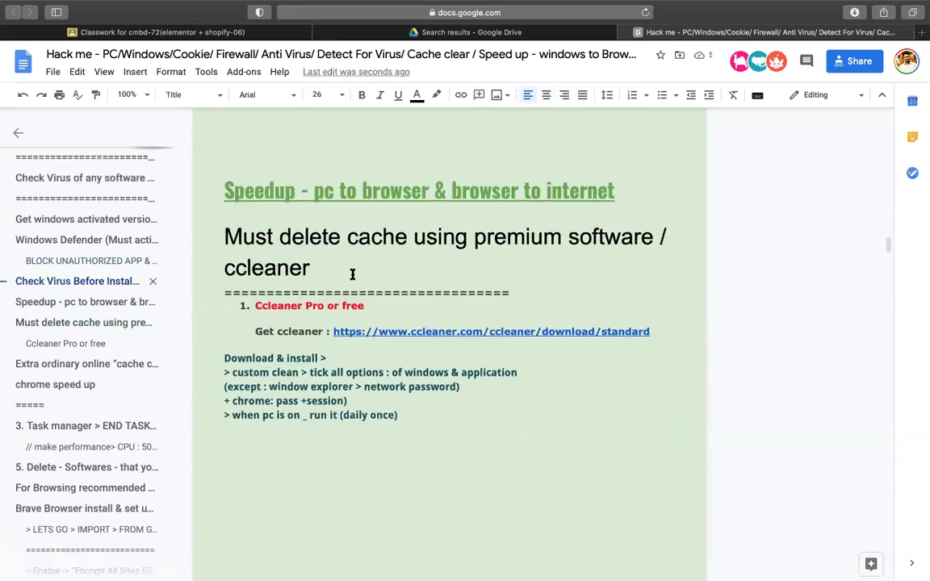
{"action": "left_click_drag", "start_coordinate": [255, 274], "coordinate": [373, 277]}
{"action": "left_click", "coordinate": [461, 299]}
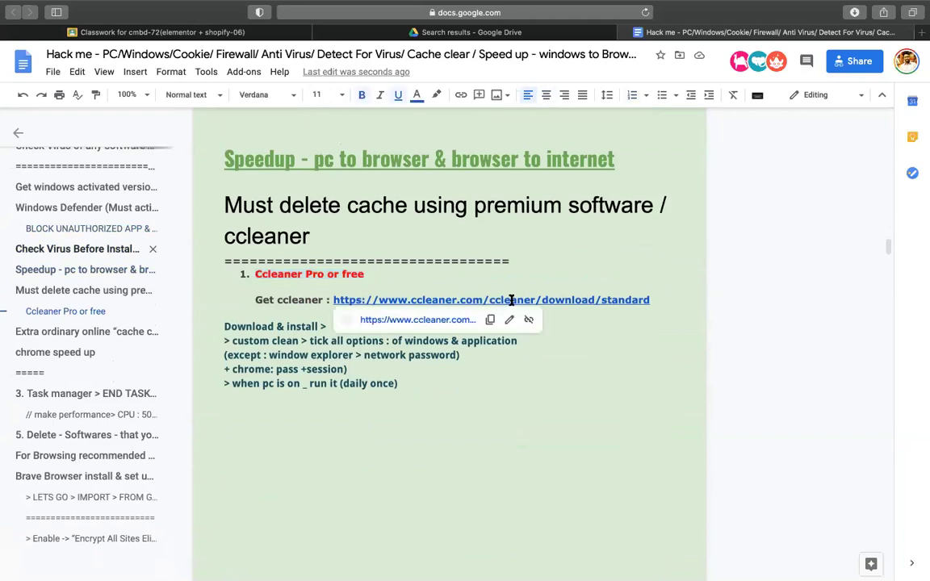
{"action": "left_click", "coordinate": [796, 267]}
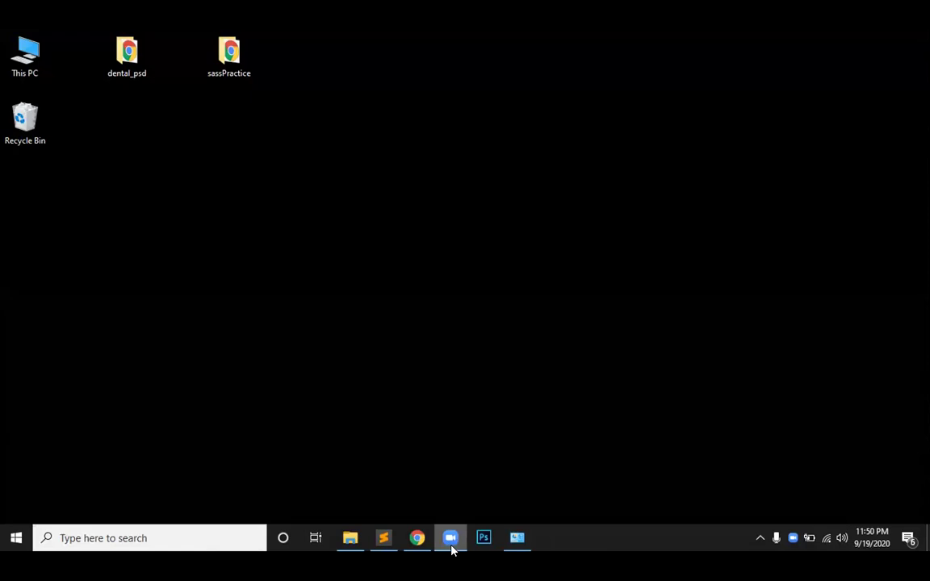
Switch to Chrome on the Windows PC and open the CCleaner standard download link from the guide's "Must delete cache" section
{"action": "left_click", "coordinate": [418, 543]}
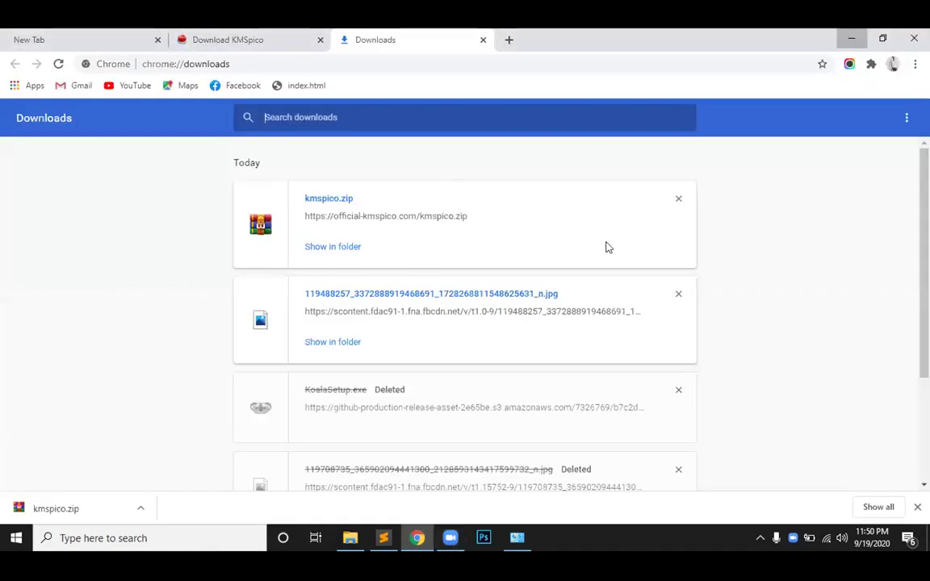
{"action": "key", "text": "super+d"}
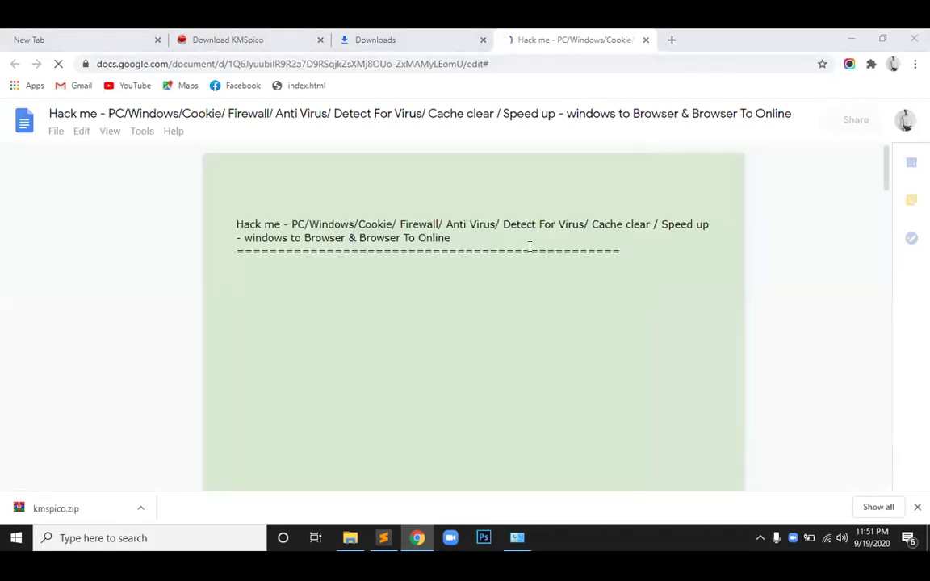
{"action": "scroll", "coordinate": [557, 315], "scroll_direction": "down", "scroll_amount": 5}
{"action": "scroll", "coordinate": [565, 321], "scroll_direction": "down", "scroll_amount": 10}
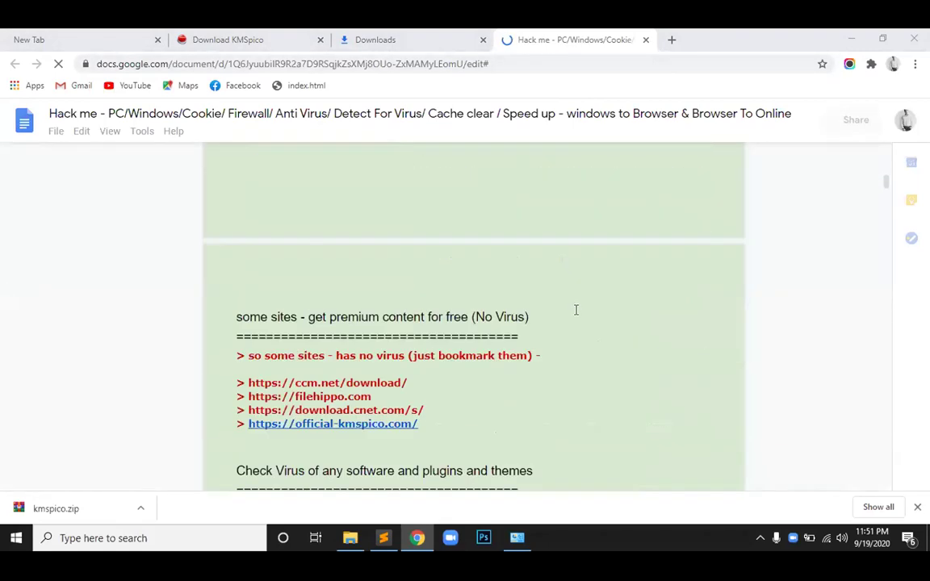
{"action": "scroll", "coordinate": [577, 319], "scroll_direction": "down", "scroll_amount": 10}
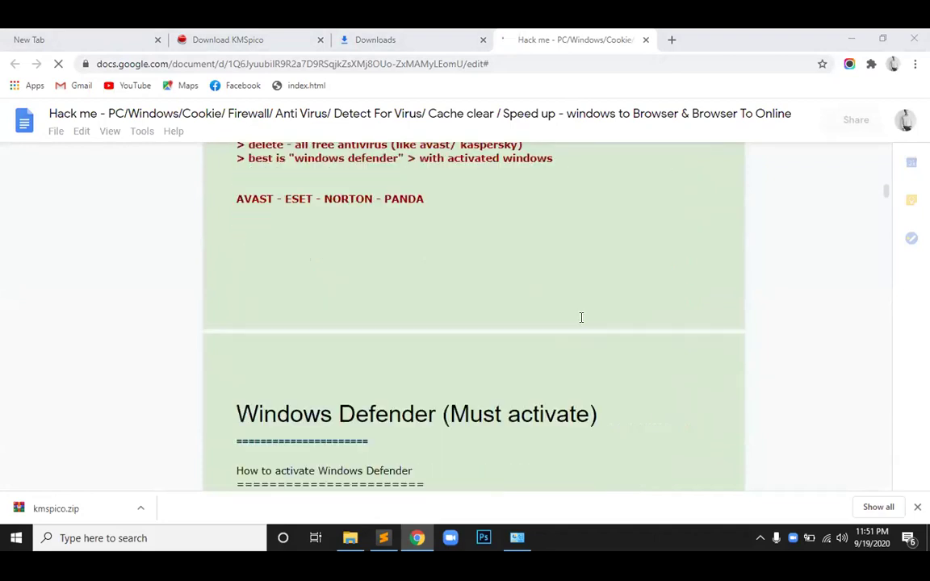
{"action": "scroll", "coordinate": [581, 318], "scroll_direction": "down", "scroll_amount": 10}
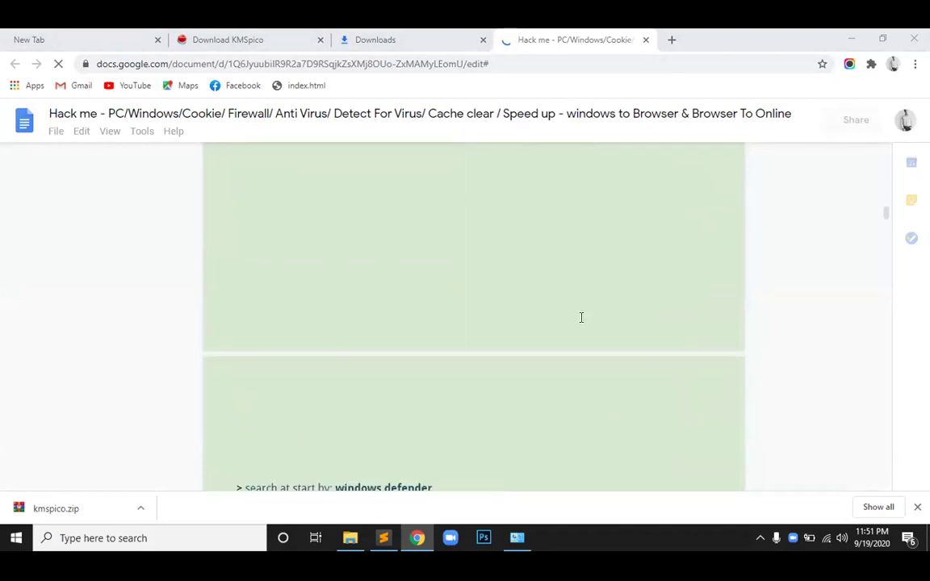
{"action": "scroll", "coordinate": [581, 319], "scroll_direction": "down", "scroll_amount": 10}
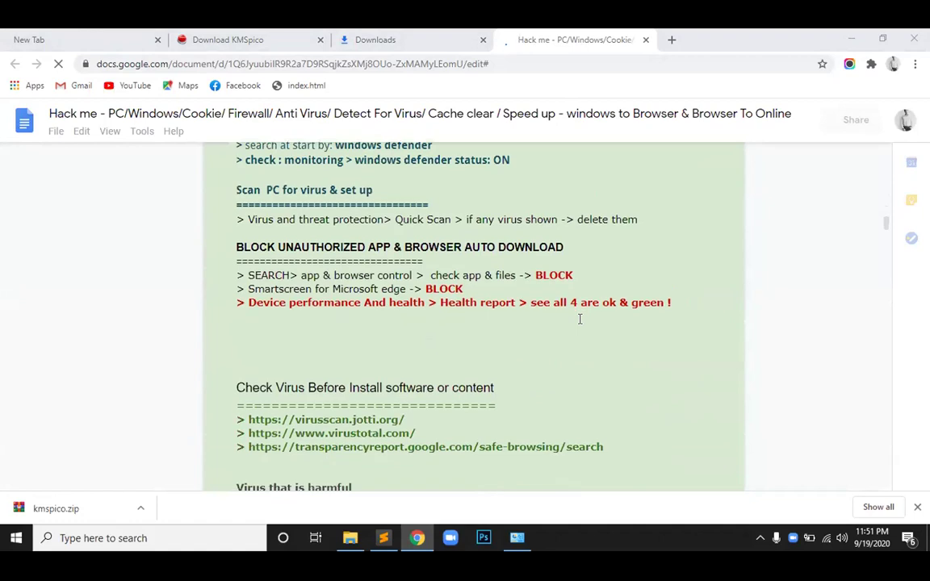
{"action": "scroll", "coordinate": [578, 320], "scroll_direction": "down", "scroll_amount": 7}
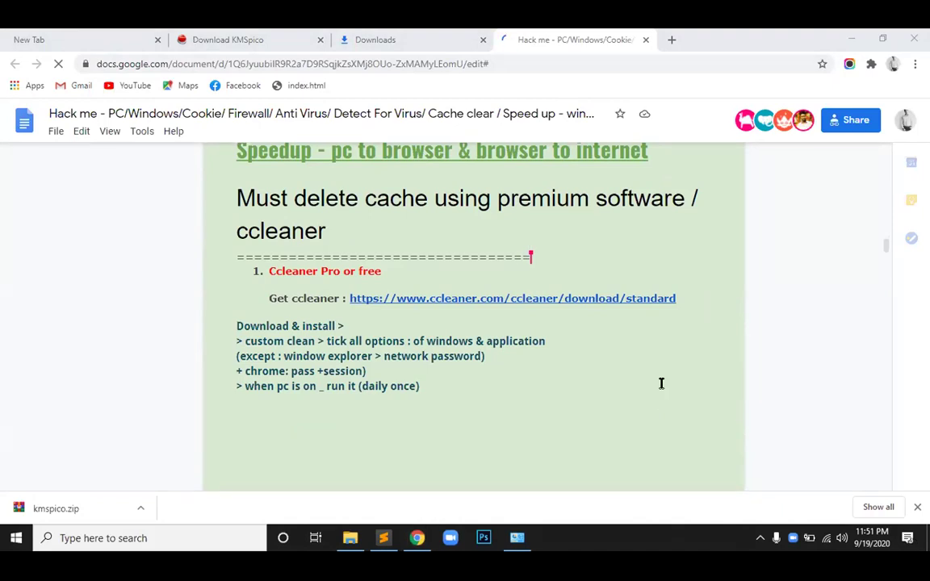
{"action": "right_click", "coordinate": [524, 298]}
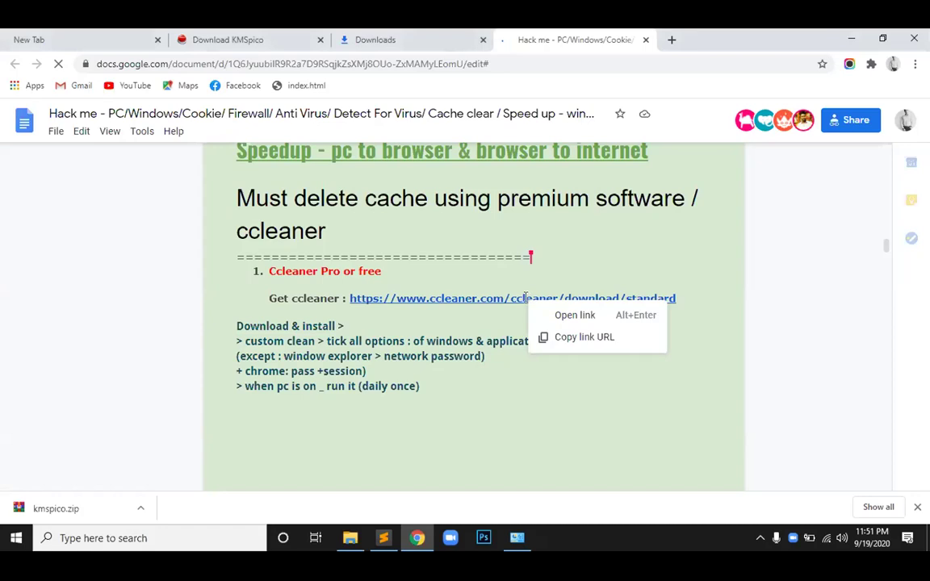
{"action": "left_click", "coordinate": [562, 319]}
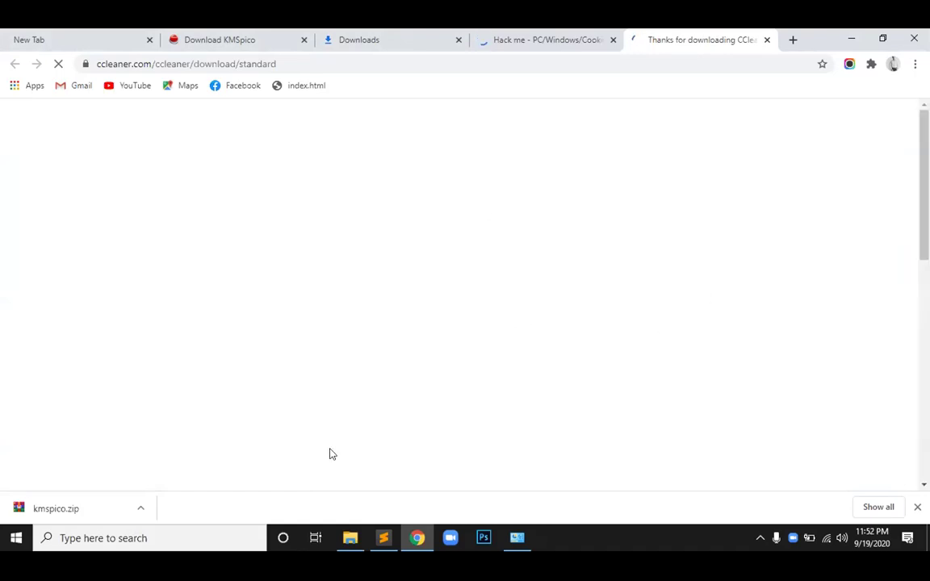
Search Windows for "cc" and launch the CCleaner app
{"action": "left_click", "coordinate": [141, 537]}
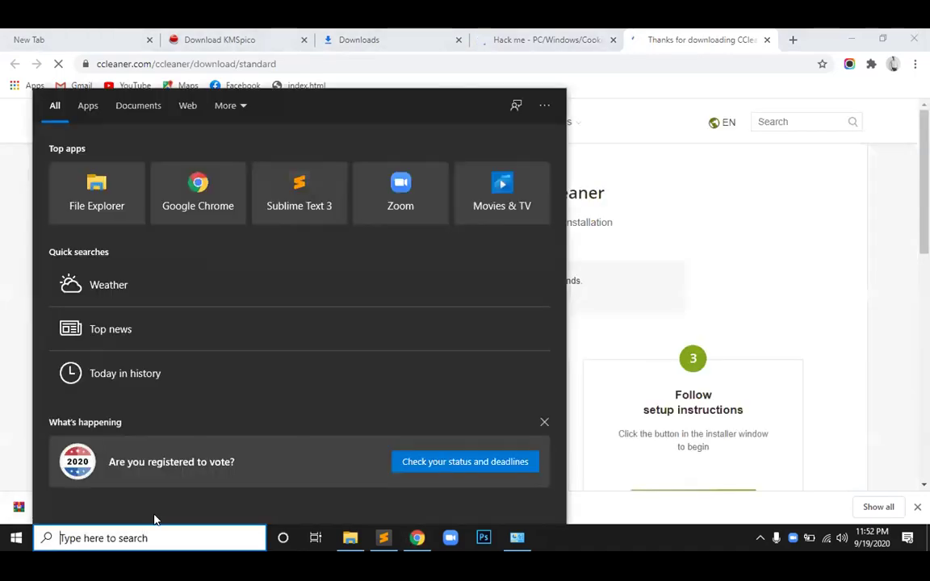
{"action": "type", "text": "cc"}
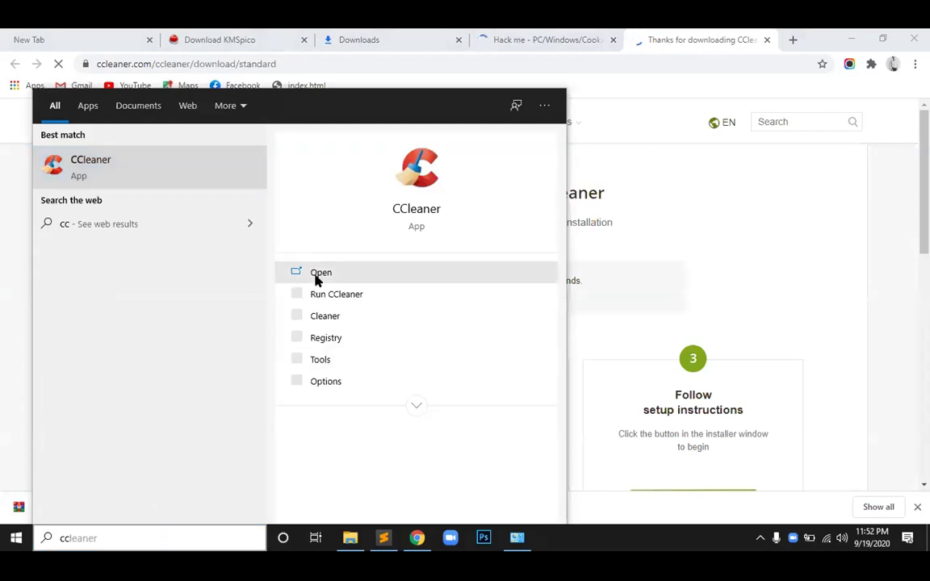
Return to the guide's CCleaner settings pictures and close the Download KMSpico and Downloads pages
{"action": "left_click", "coordinate": [519, 36]}
{"action": "left_click", "coordinate": [513, 39]}
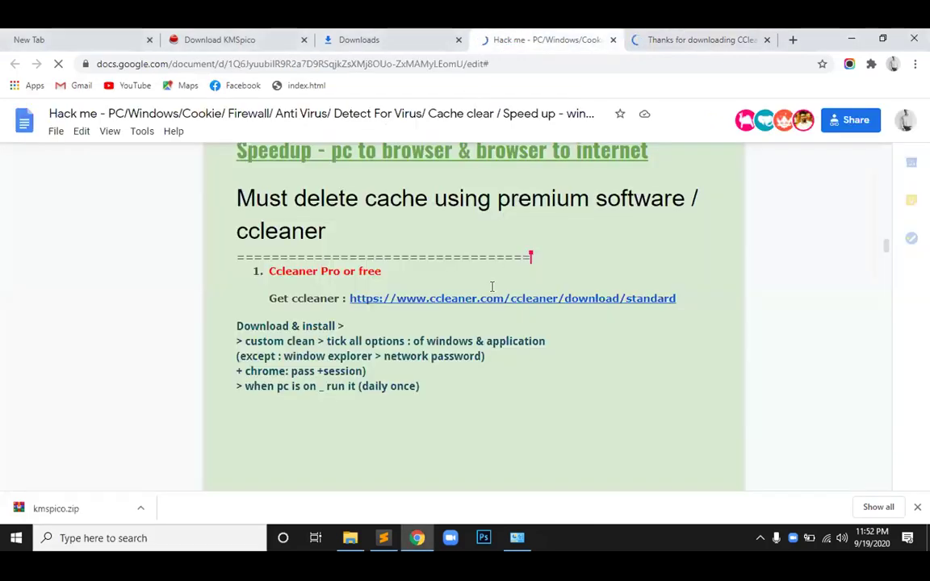
{"action": "scroll", "coordinate": [491, 287], "scroll_direction": "down", "scroll_amount": 5}
{"action": "scroll", "coordinate": [496, 311], "scroll_direction": "down", "scroll_amount": 5}
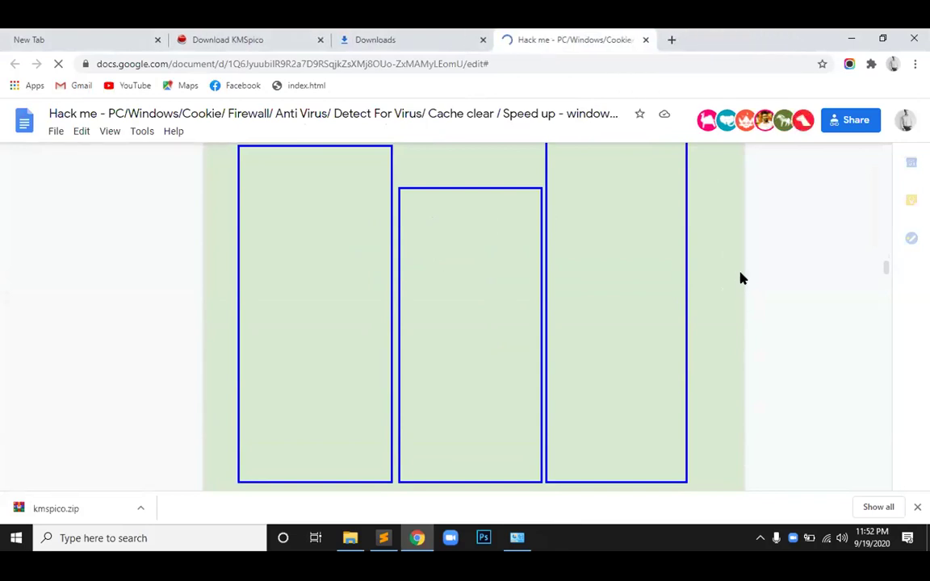
{"action": "middle_click", "coordinate": [217, 40]}
{"action": "left_click", "coordinate": [320, 39]}
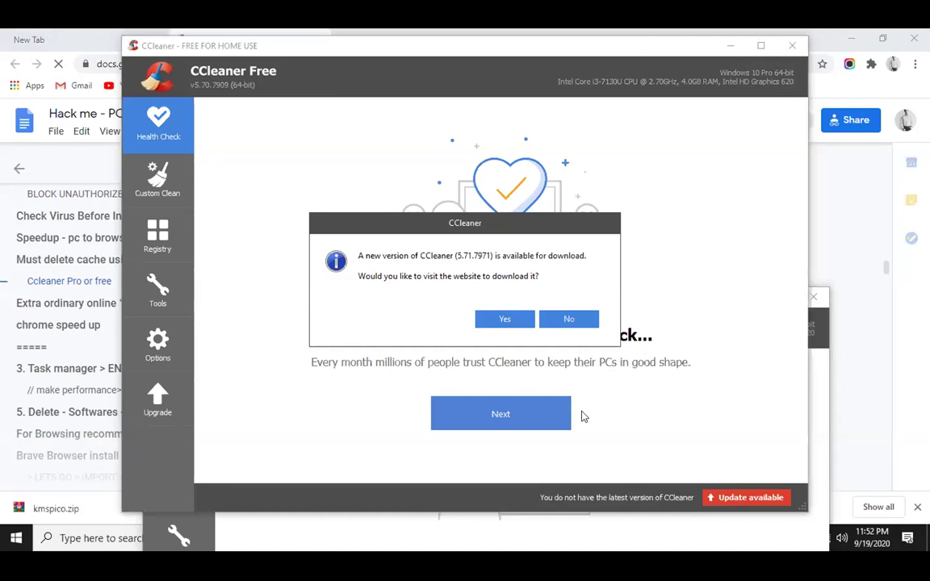
Decline the CCleaner update and move the CCleaner window down to uncover the settings pictures in the guide
{"action": "left_click", "coordinate": [557, 320]}
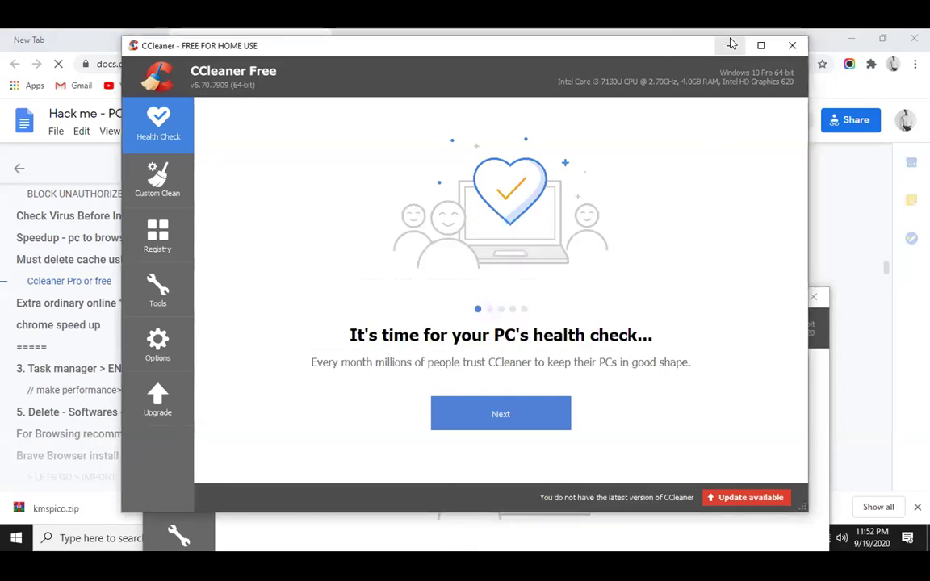
{"action": "left_click_drag", "start_coordinate": [474, 50], "coordinate": [494, 302]}
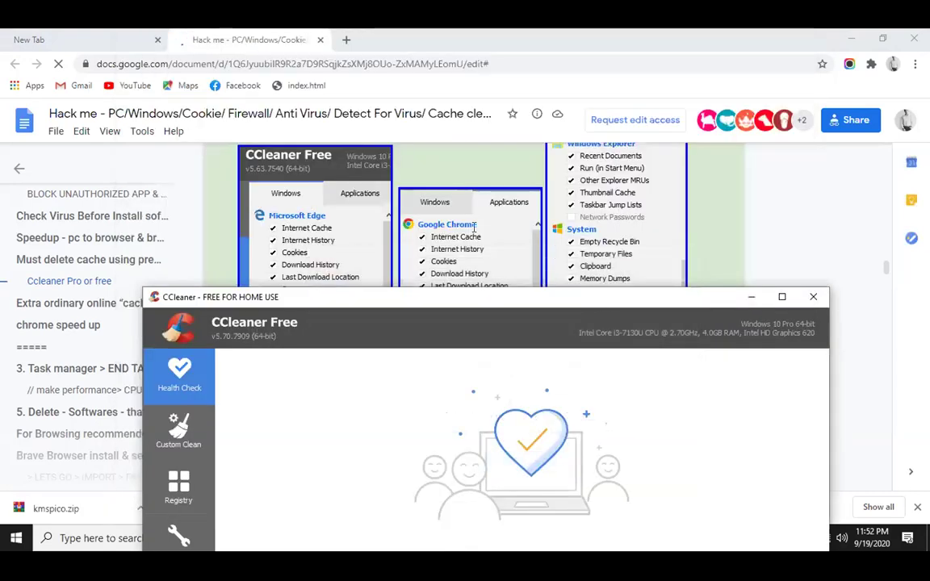
{"action": "left_click_drag", "start_coordinate": [767, 297], "coordinate": [867, 249]}
{"action": "left_click", "coordinate": [852, 248]}
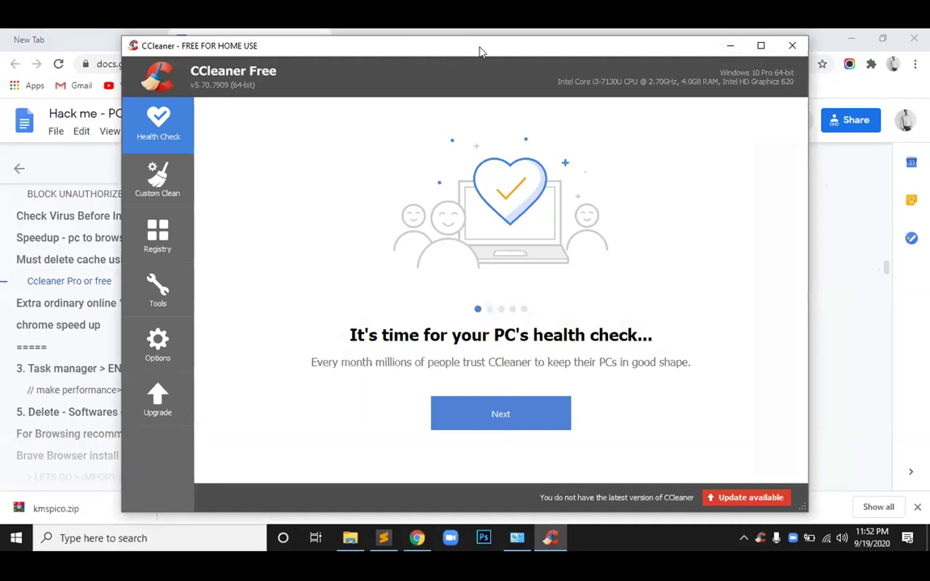
{"action": "left_click_drag", "start_coordinate": [480, 50], "coordinate": [541, 340]}
Review the guide's recommended CCleaner options and its custom clean instructions, including the network password and Chrome exceptions
{"action": "scroll", "coordinate": [489, 267], "scroll_direction": "down", "scroll_amount": 2}
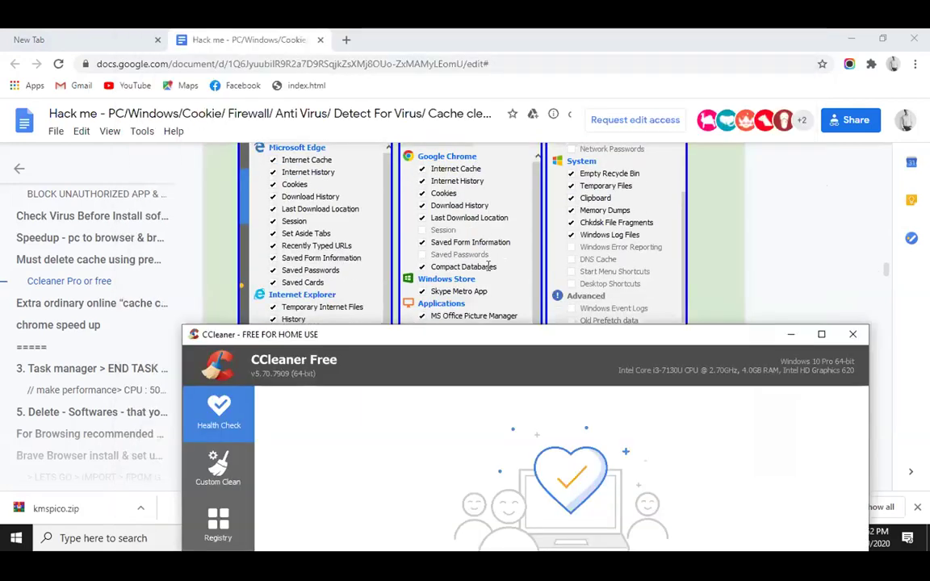
{"action": "scroll", "coordinate": [302, 202], "scroll_direction": "up", "scroll_amount": 1}
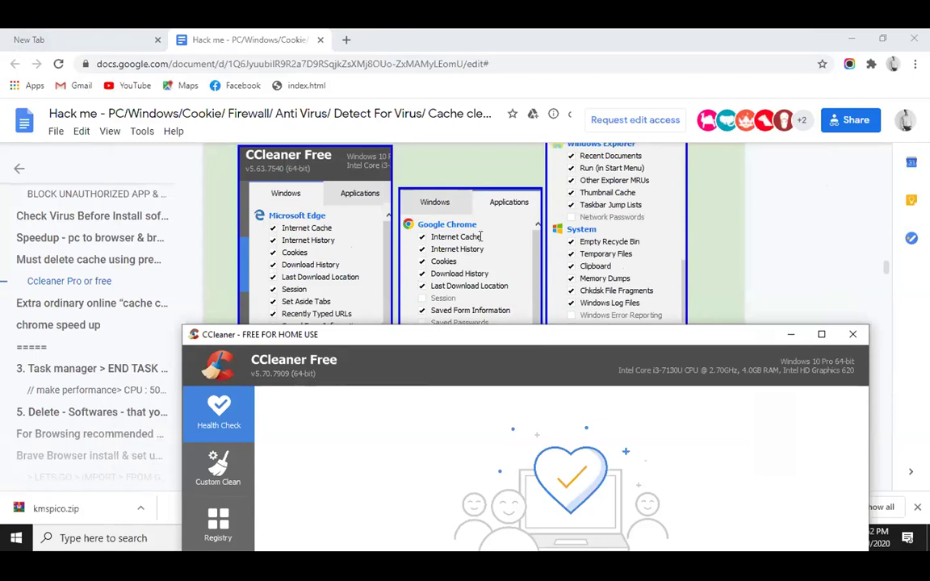
{"action": "scroll", "coordinate": [482, 242], "scroll_direction": "down", "scroll_amount": 5}
{"action": "scroll", "coordinate": [487, 257], "scroll_direction": "up", "scroll_amount": 1}
{"action": "scroll", "coordinate": [504, 266], "scroll_direction": "down", "scroll_amount": 1}
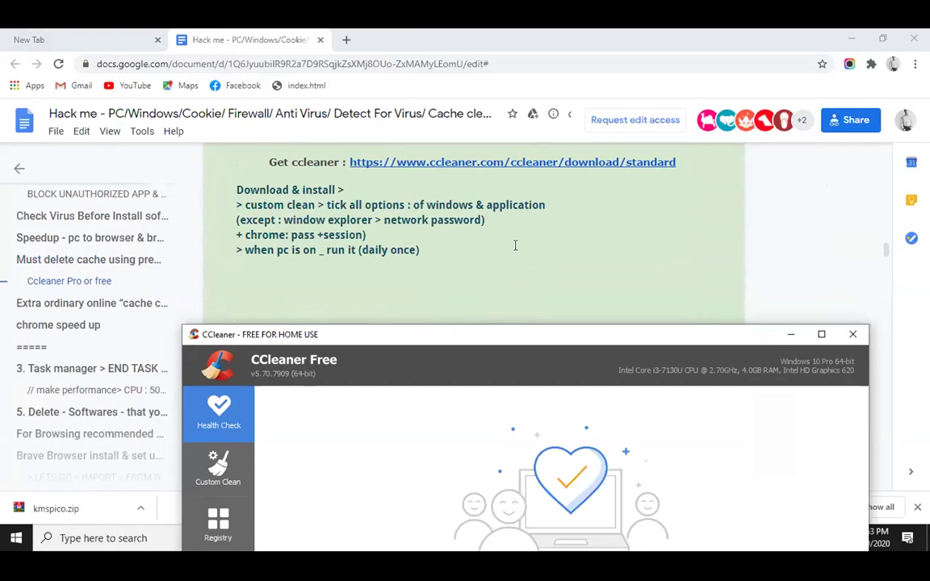
Maximize CCleaner and show the Windows cleaning options of Custom Clean
{"action": "left_click", "coordinate": [821, 333]}
{"action": "left_click", "coordinate": [33, 165]}
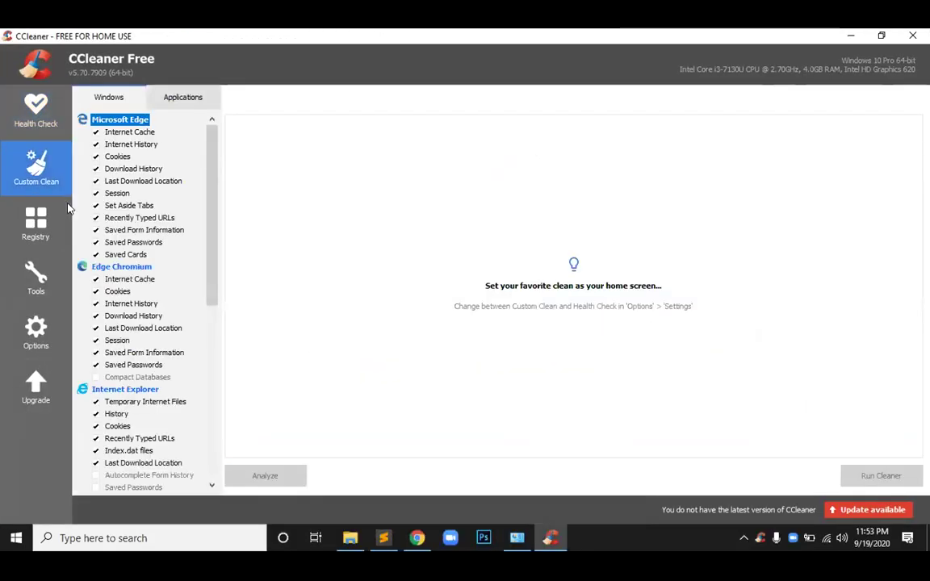
{"action": "scroll", "coordinate": [125, 181], "scroll_direction": "down", "scroll_amount": 2}
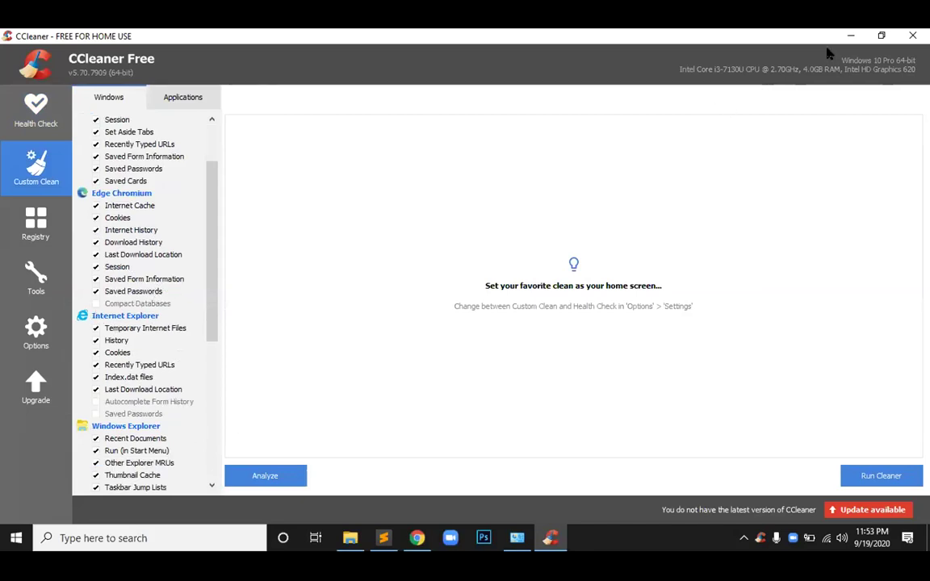
Compare the Windows options ticked in Custom Clean with the reference pictures in the guide
{"action": "key", "text": "alt+Tab"}
{"action": "scroll", "coordinate": [390, 295], "scroll_direction": "down", "scroll_amount": 10}
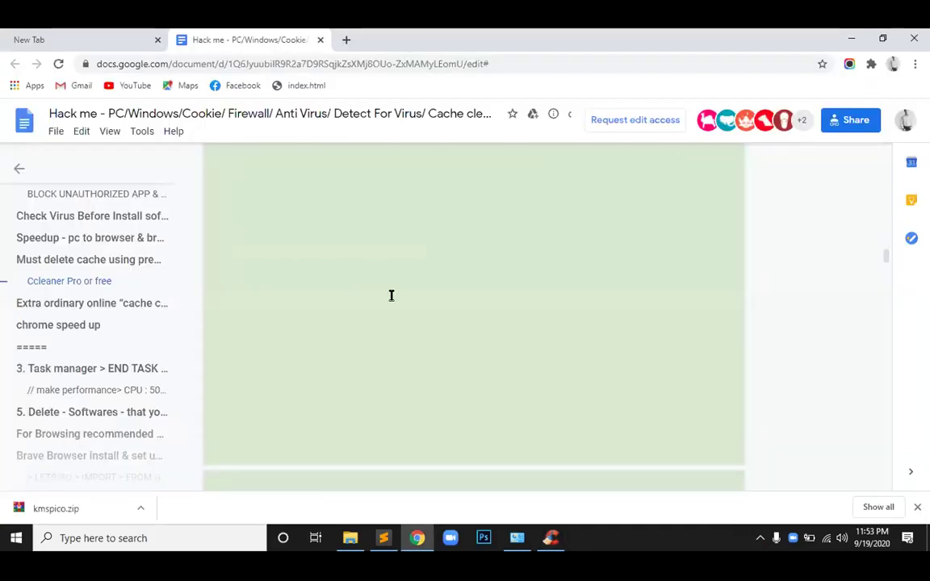
{"action": "scroll", "coordinate": [254, 234], "scroll_direction": "down", "scroll_amount": 1}
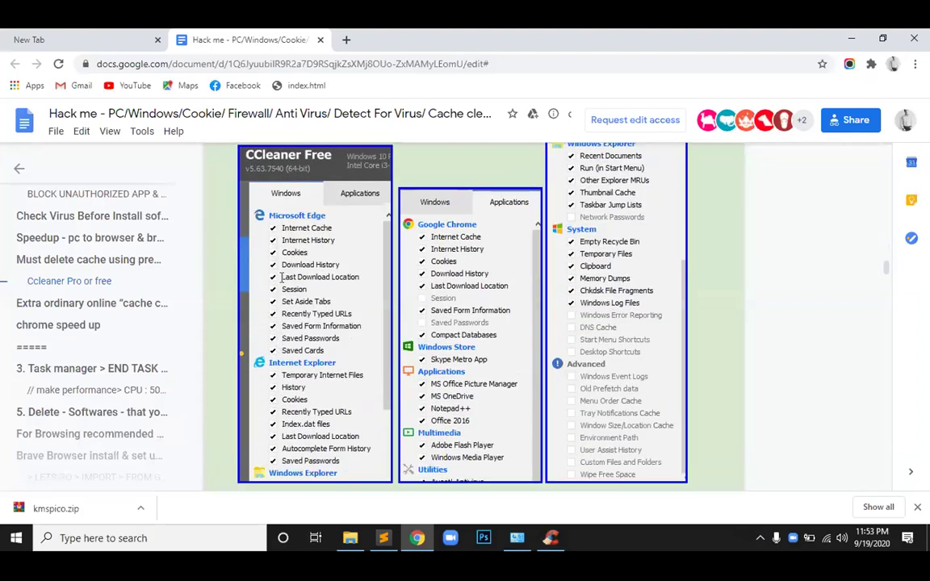
{"action": "left_click", "coordinate": [549, 538]}
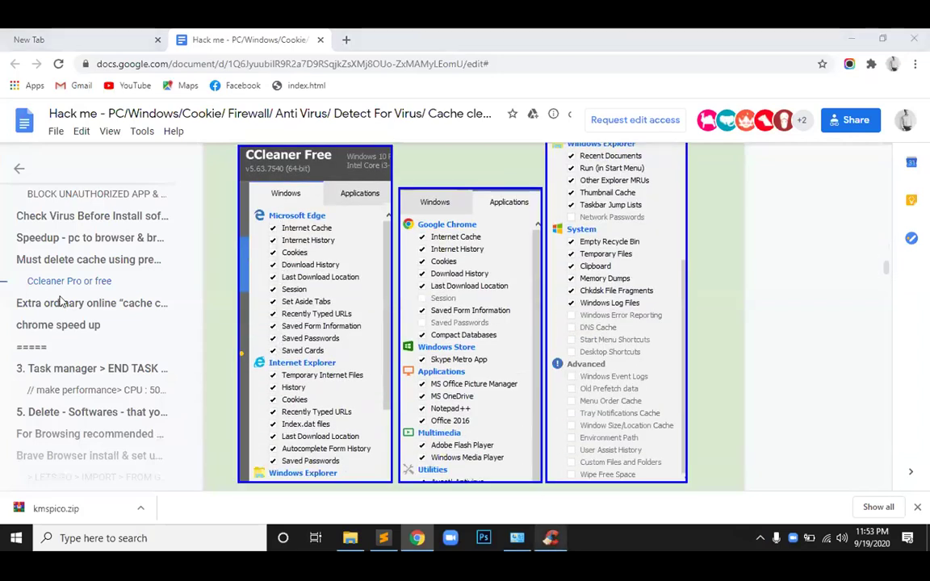
{"action": "scroll", "coordinate": [161, 228], "scroll_direction": "up", "scroll_amount": 1}
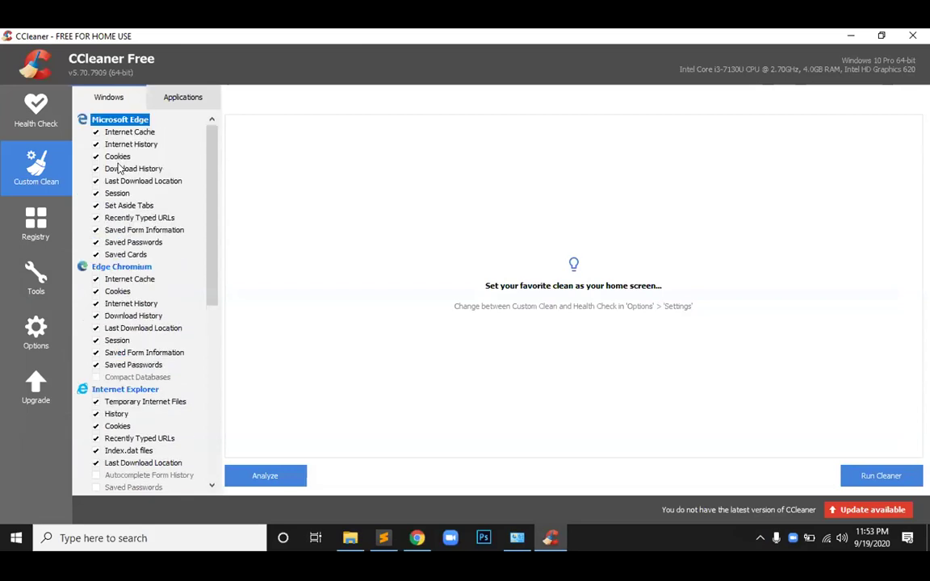
{"action": "left_click", "coordinate": [860, 32]}
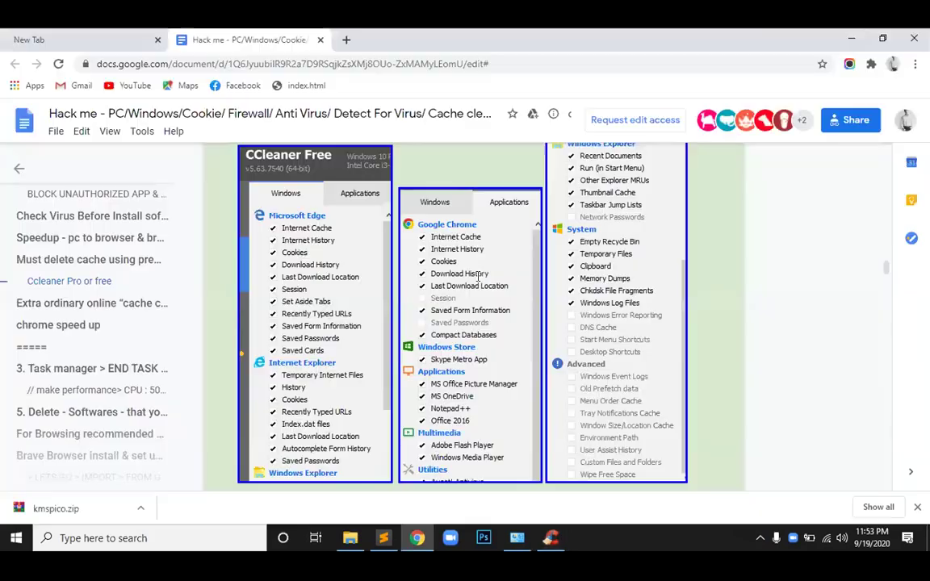
{"action": "scroll", "coordinate": [275, 332], "scroll_direction": "down", "scroll_amount": 2}
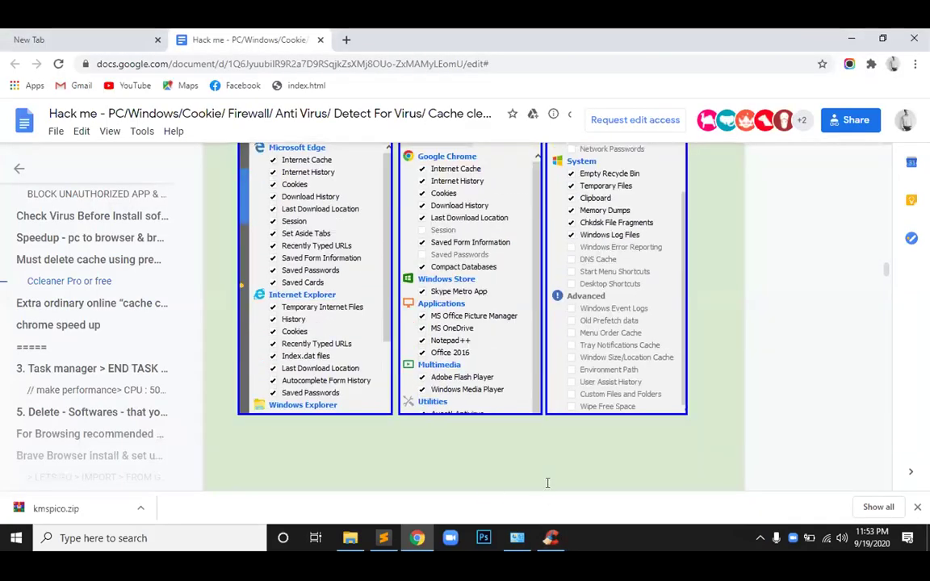
{"action": "scroll", "coordinate": [547, 483], "scroll_direction": "down", "scroll_amount": 3}
{"action": "scroll", "coordinate": [488, 338], "scroll_direction": "up", "scroll_amount": 3}
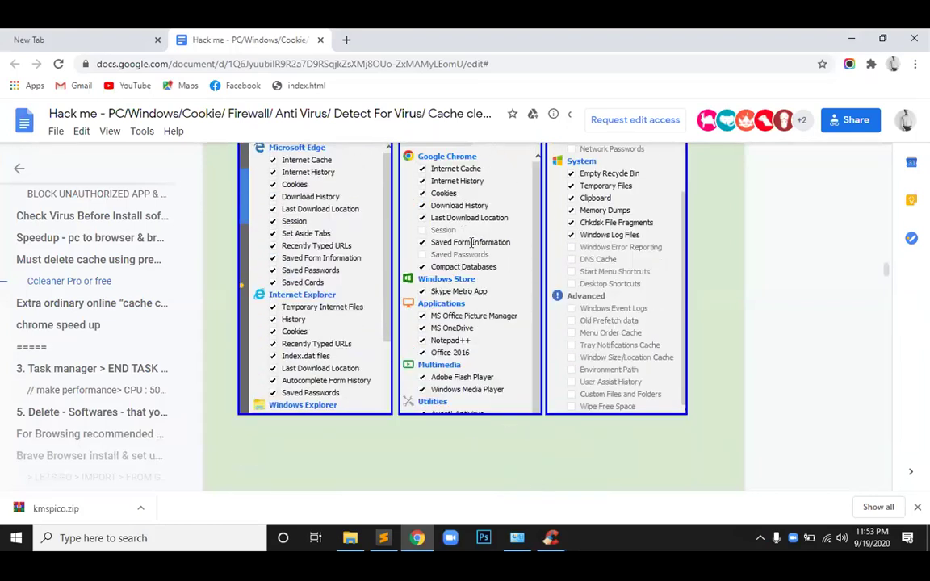
{"action": "scroll", "coordinate": [472, 242], "scroll_direction": "up", "scroll_amount": 1}
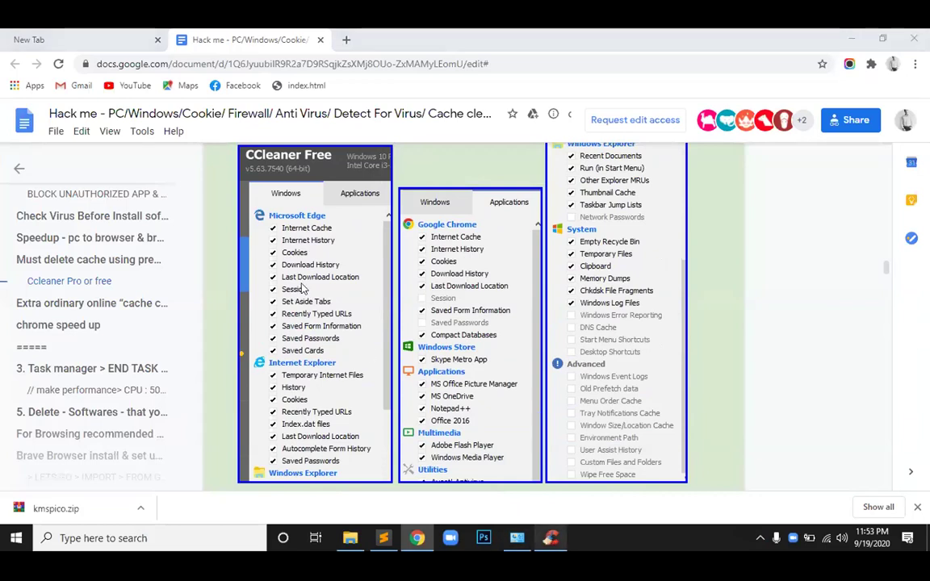
Return to CCleaner, check the remaining Windows options and show the Applications cleaning options
{"action": "left_click", "coordinate": [550, 538]}
{"action": "scroll", "coordinate": [137, 323], "scroll_direction": "down", "scroll_amount": 6}
{"action": "scroll", "coordinate": [162, 339], "scroll_direction": "up", "scroll_amount": 2}
{"action": "left_click", "coordinate": [174, 102]}
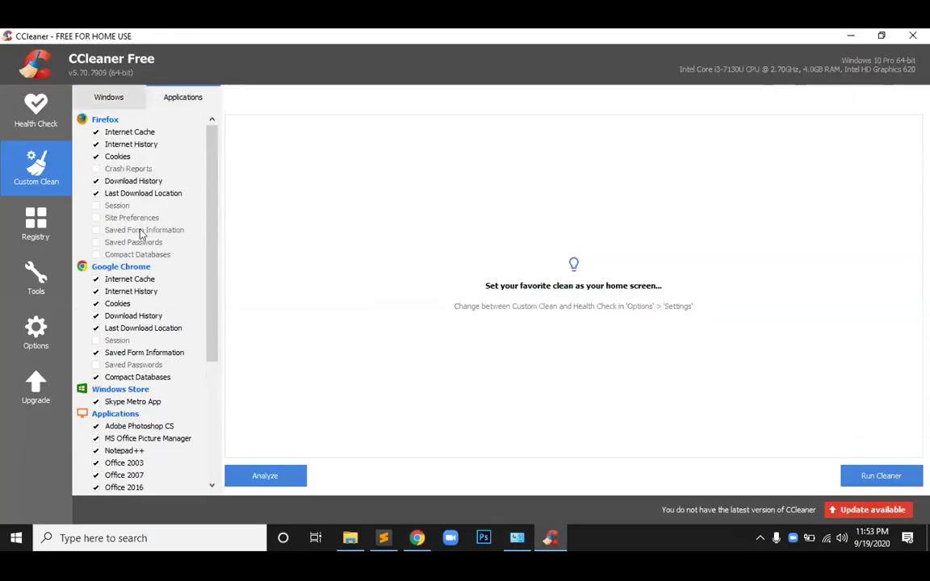
Compare the ticked Applications cleaning options in Custom Clean with the guide's reference picture, from Google Chrome down to Utilities and Windows
{"action": "left_click", "coordinate": [95, 352]}
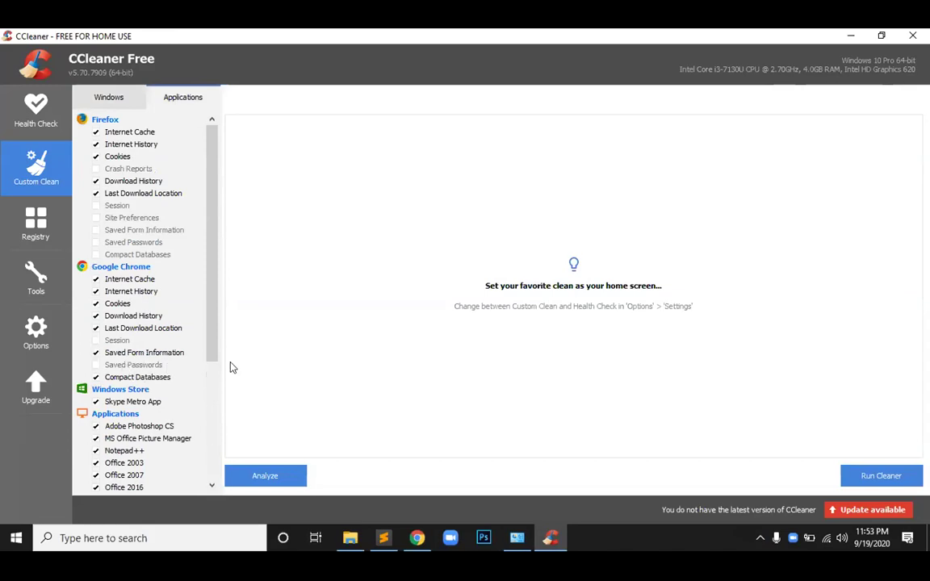
{"action": "left_click", "coordinate": [852, 34]}
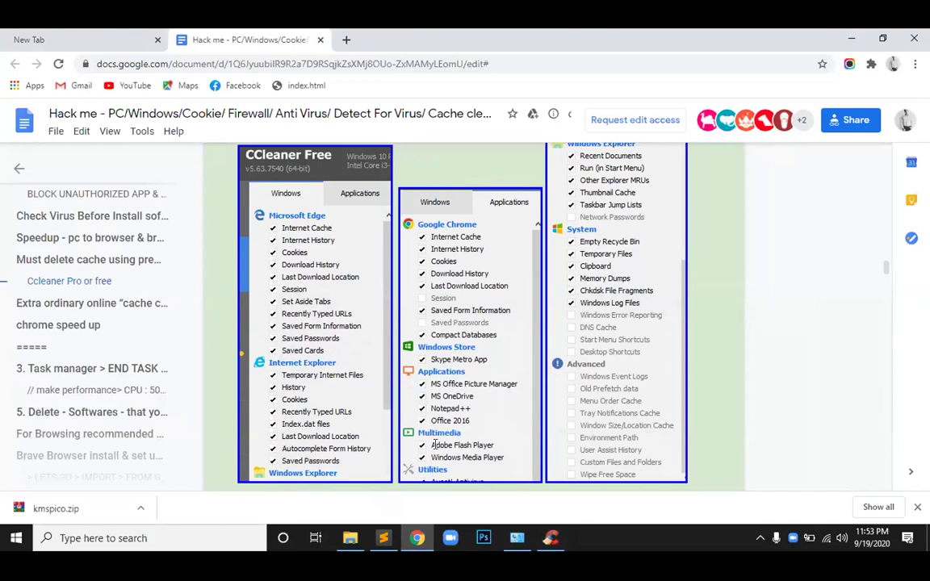
{"action": "left_click", "coordinate": [549, 538]}
{"action": "scroll", "coordinate": [170, 306], "scroll_direction": "down", "scroll_amount": 4}
{"action": "scroll", "coordinate": [136, 418], "scroll_direction": "down", "scroll_amount": 1}
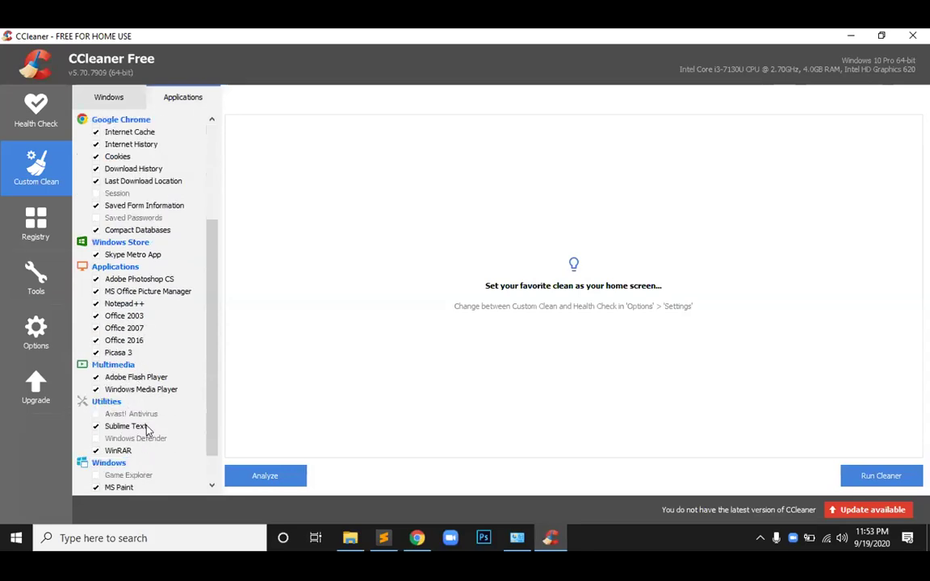
{"action": "scroll", "coordinate": [130, 386], "scroll_direction": "down", "scroll_amount": 1}
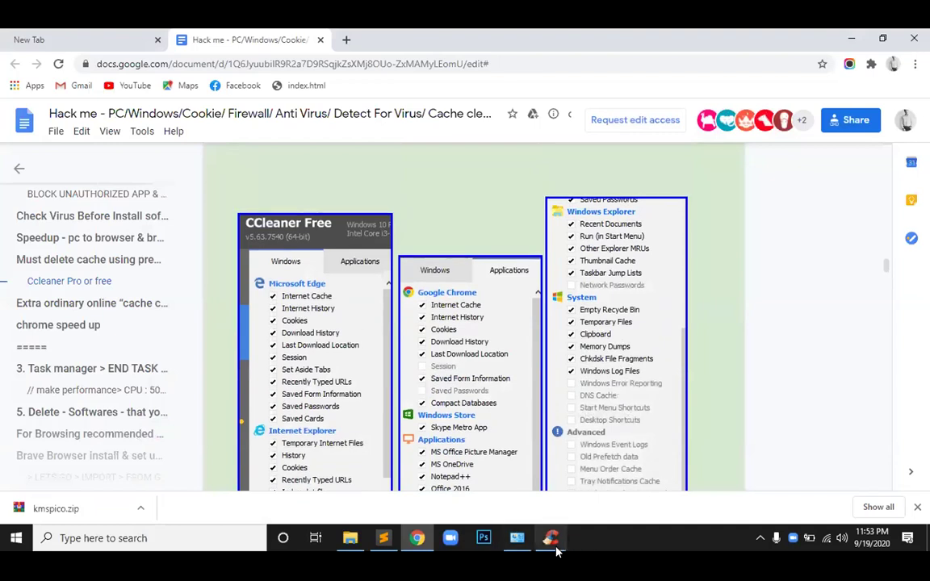
Return to CCleaner and review the Windows cleaning options for Microsoft Edge, Edge Chromium, Internet Explorer and Windows Explorer
{"action": "left_click", "coordinate": [553, 540]}
{"action": "left_click", "coordinate": [99, 98]}
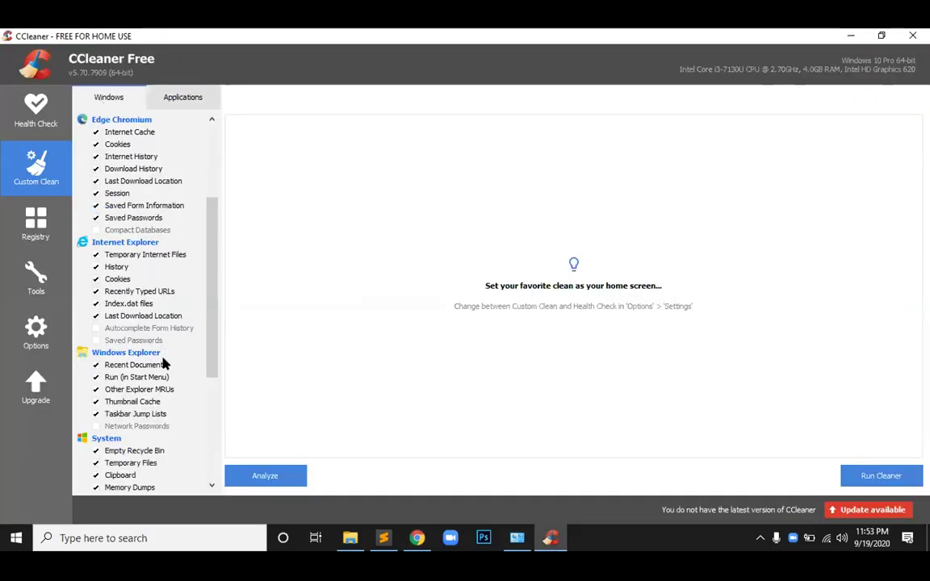
{"action": "scroll", "coordinate": [165, 364], "scroll_direction": "down", "scroll_amount": 1}
{"action": "scroll", "coordinate": [165, 359], "scroll_direction": "up", "scroll_amount": 2}
{"action": "scroll", "coordinate": [144, 198], "scroll_direction": "up", "scroll_amount": 2}
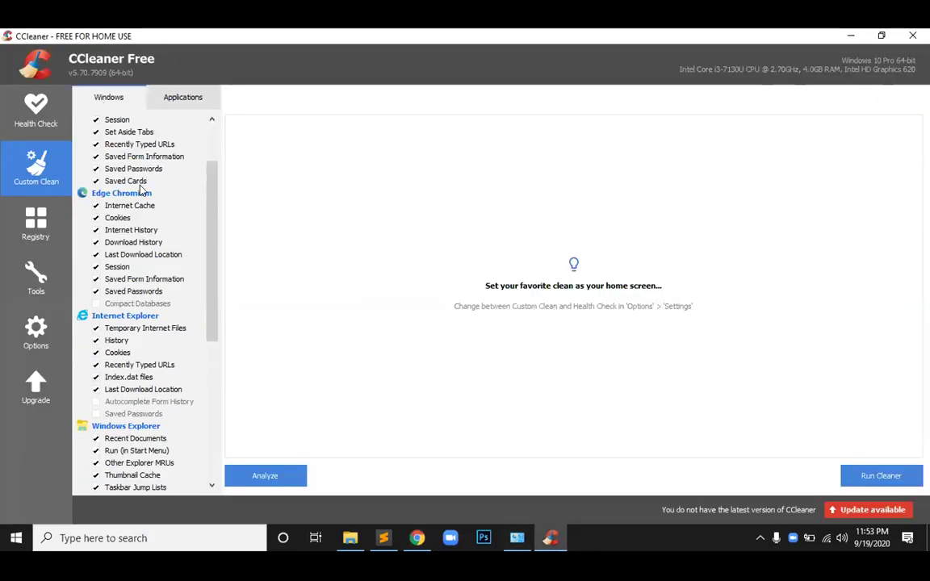
{"action": "scroll", "coordinate": [145, 235], "scroll_direction": "up", "scroll_amount": 1}
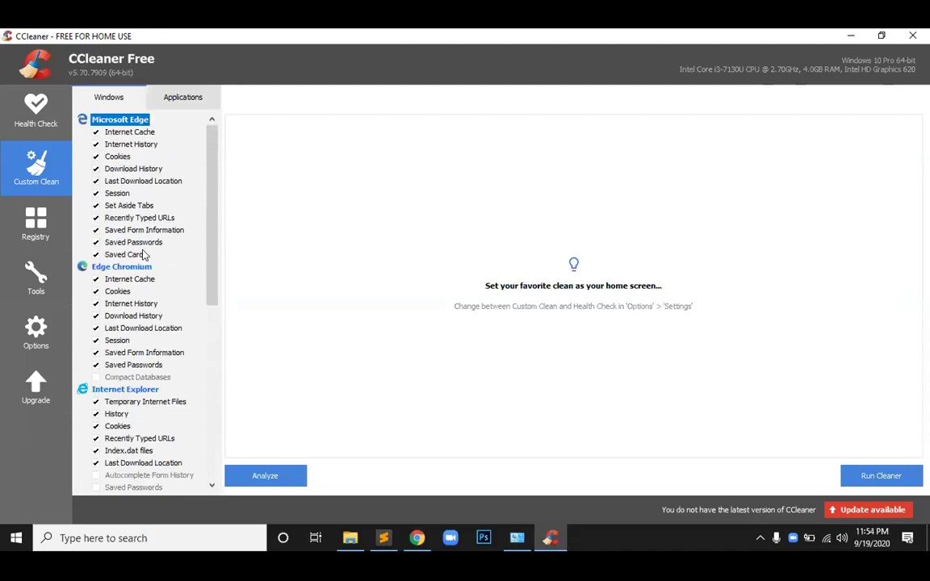
{"action": "scroll", "coordinate": [145, 255], "scroll_direction": "down", "scroll_amount": 3}
{"action": "scroll", "coordinate": [148, 346], "scroll_direction": "down", "scroll_amount": 1}
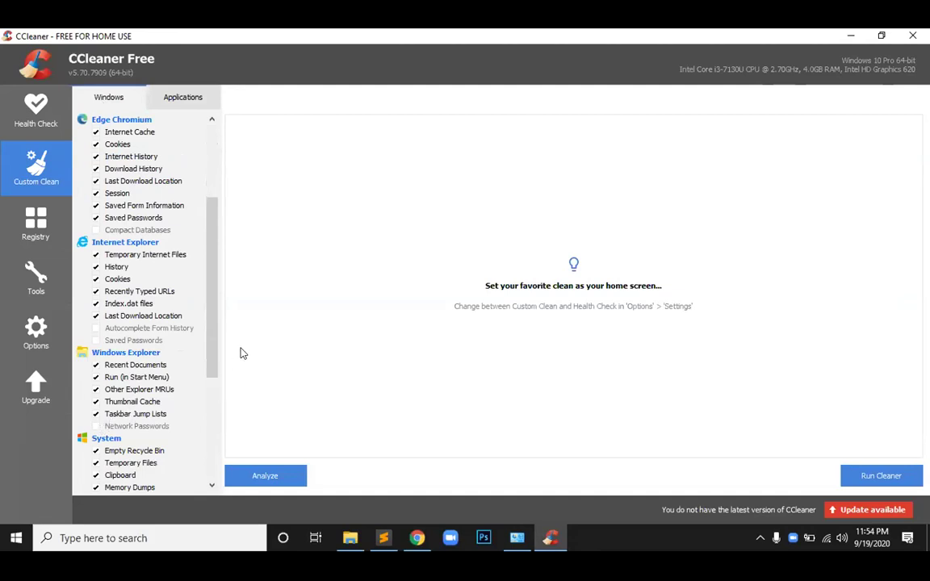
Compare the Windows Explorer, System and Advanced options in Custom Clean with the guide's reference picture
{"action": "left_click_drag", "start_coordinate": [216, 346], "coordinate": [518, 481]}
{"action": "key", "text": "alt+Tab"}
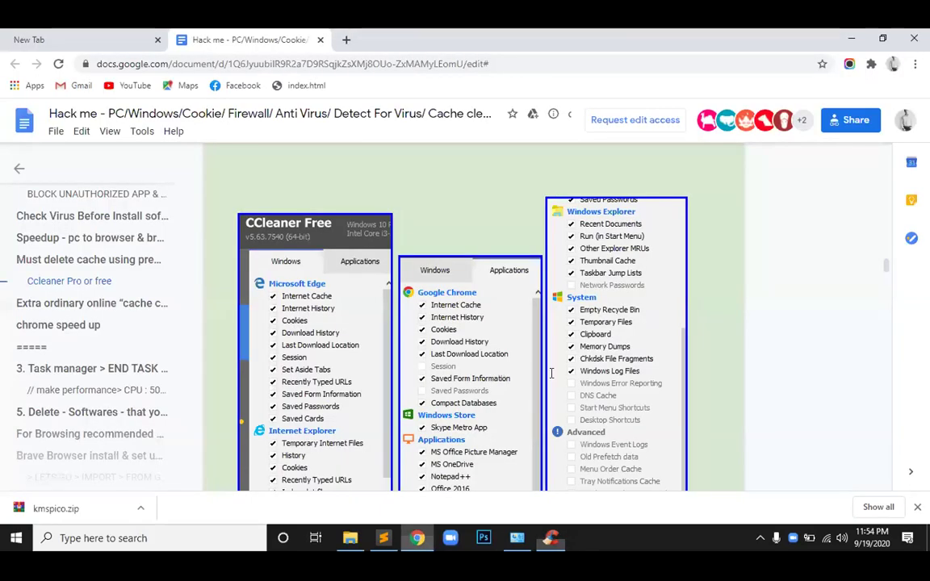
{"action": "scroll", "coordinate": [555, 339], "scroll_direction": "down", "scroll_amount": 1}
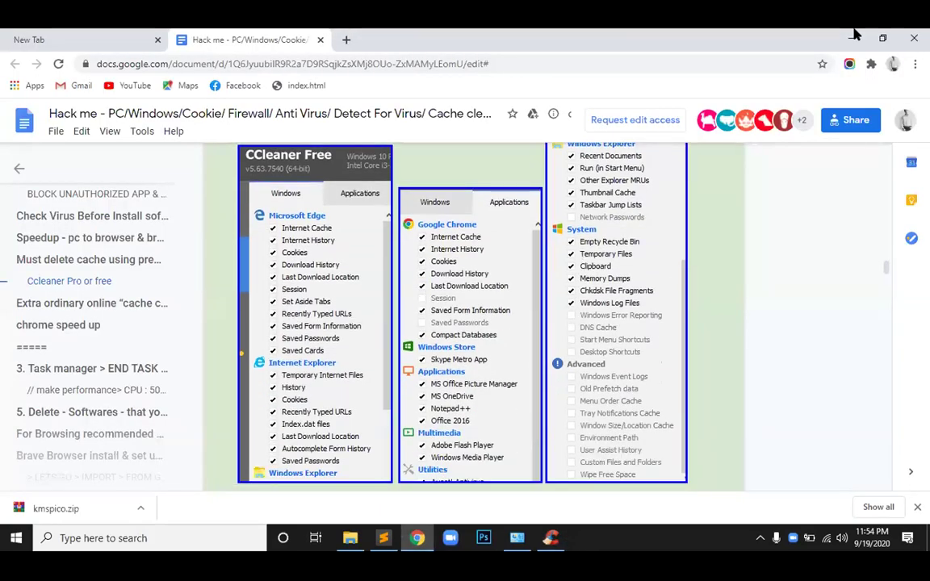
{"action": "left_click", "coordinate": [854, 38]}
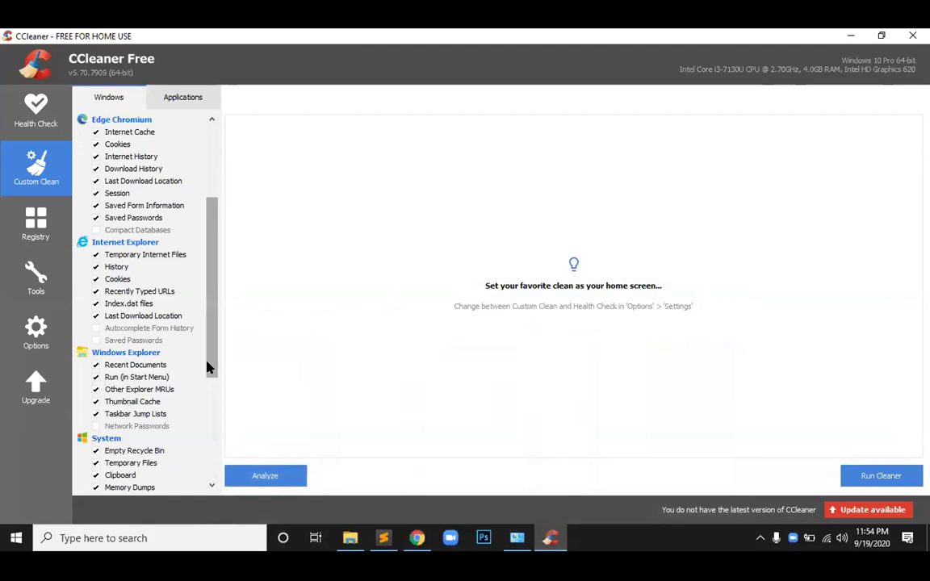
{"action": "left_click_drag", "start_coordinate": [209, 368], "coordinate": [218, 460]}
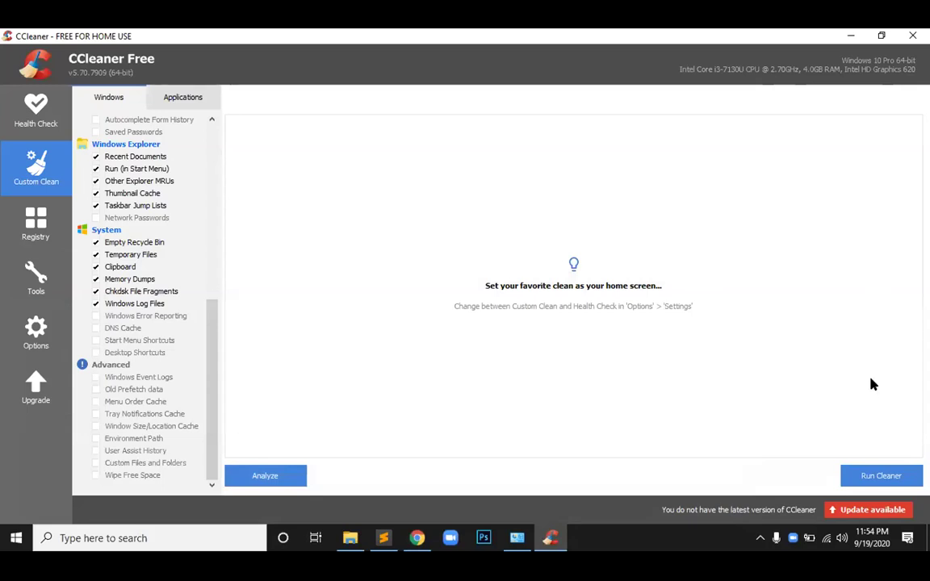
Run the cleaner on the selected options, agree to delete the files and minimize CCleaner while it works
{"action": "left_click", "coordinate": [881, 476]}
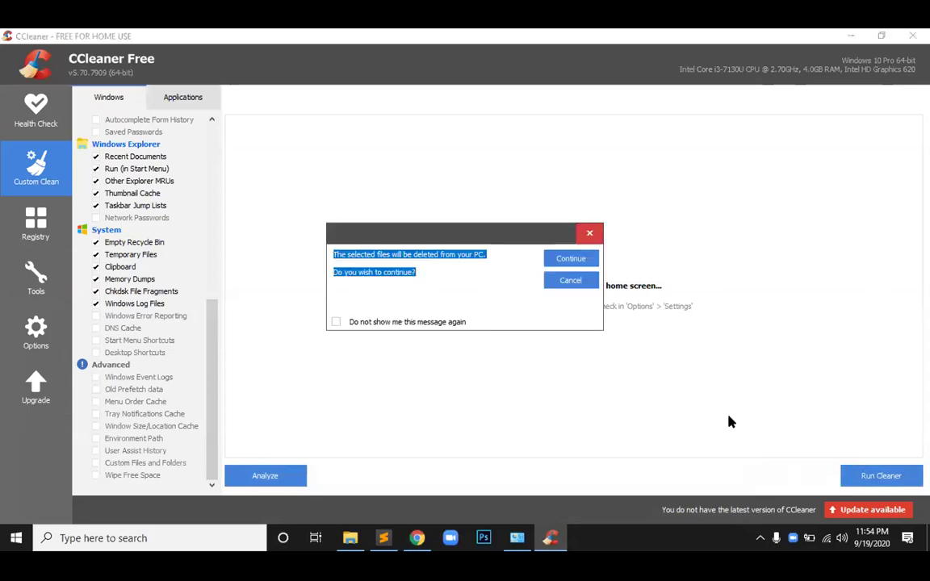
{"action": "left_click", "coordinate": [565, 262]}
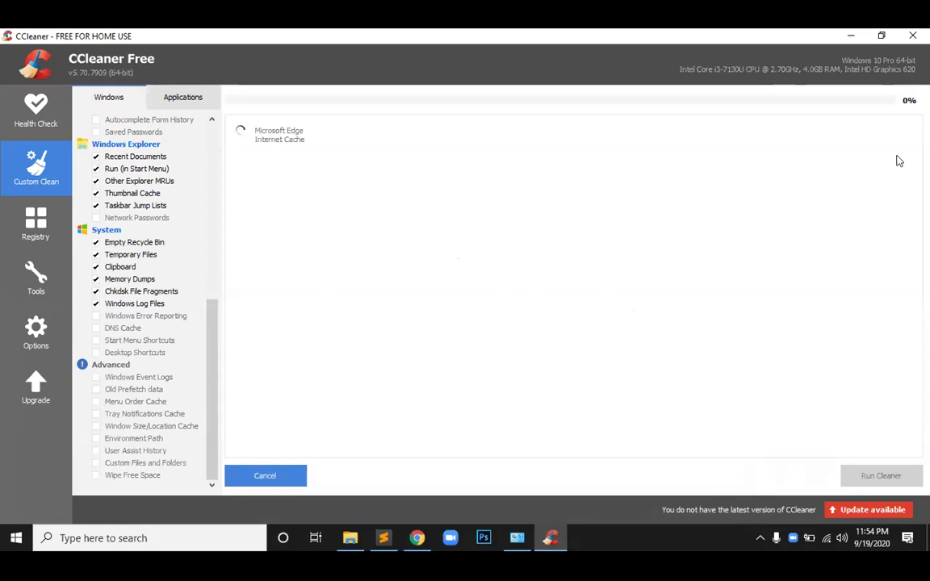
{"action": "left_click", "coordinate": [846, 34]}
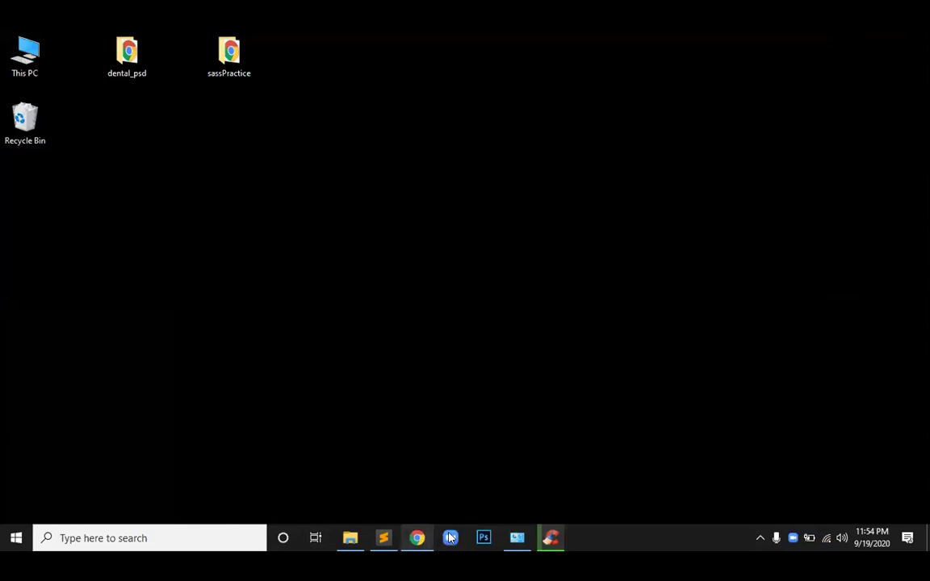
Bring up the guide briefly, go back to the desktop and switch to Zoom
{"action": "left_click", "coordinate": [416, 538]}
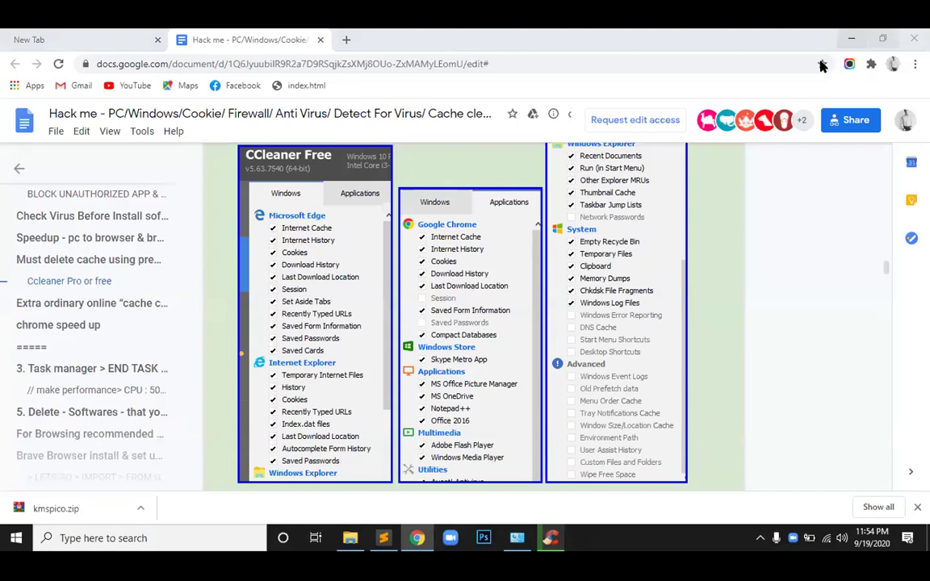
{"action": "key", "text": "super+d"}
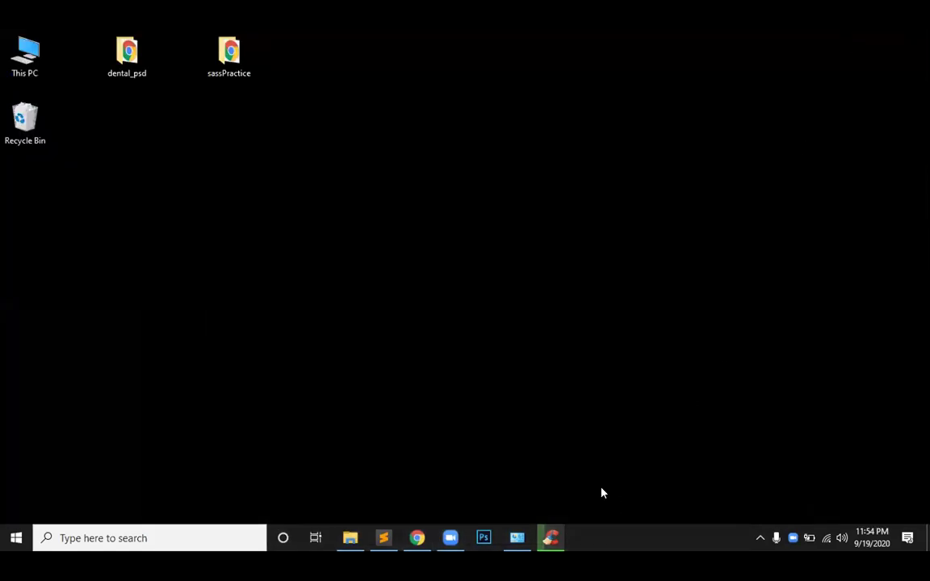
{"action": "left_click", "coordinate": [456, 534]}
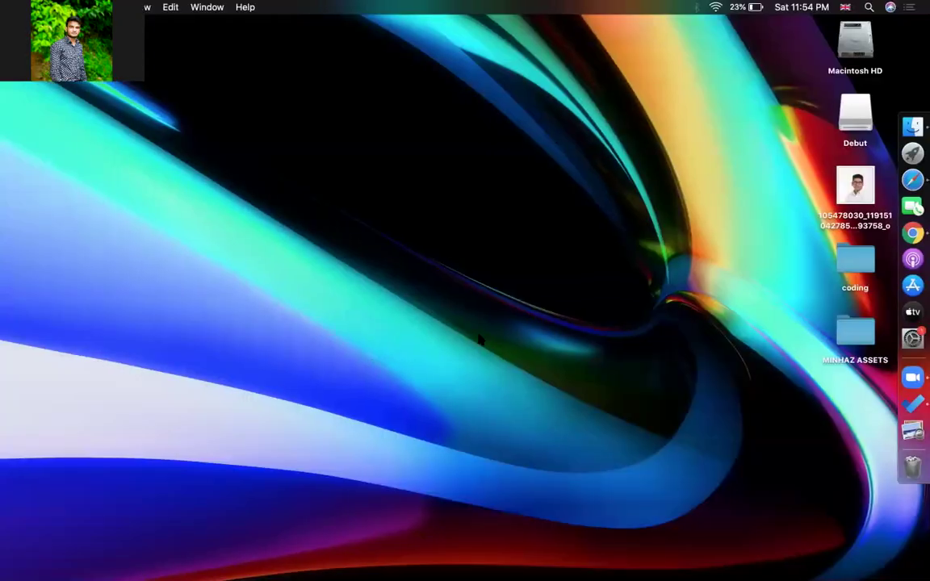
Open the guide document on the Mac and review the CCleaner instructions and reference pictures down to section 2
{"action": "left_click", "coordinate": [882, 192]}
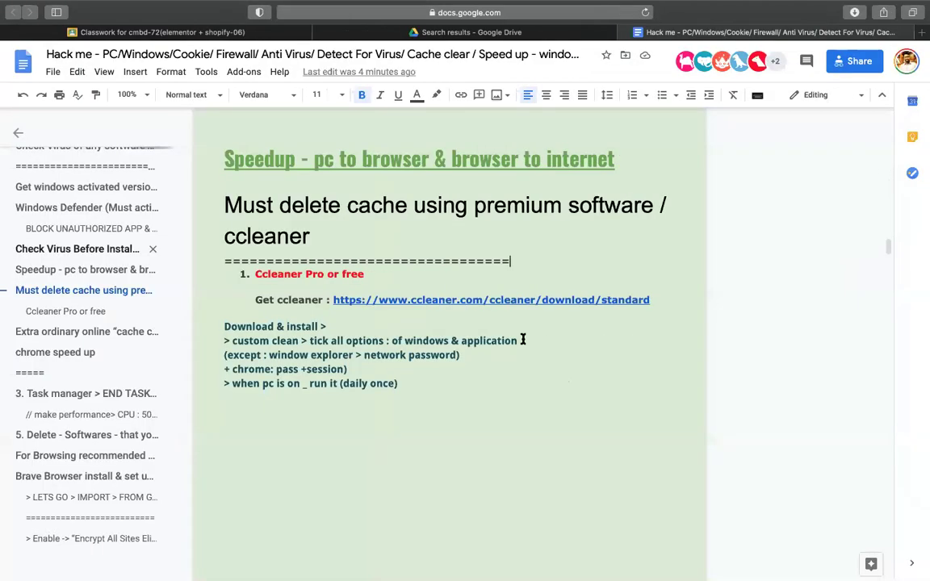
{"action": "scroll", "coordinate": [407, 409], "scroll_direction": "down", "scroll_amount": 10}
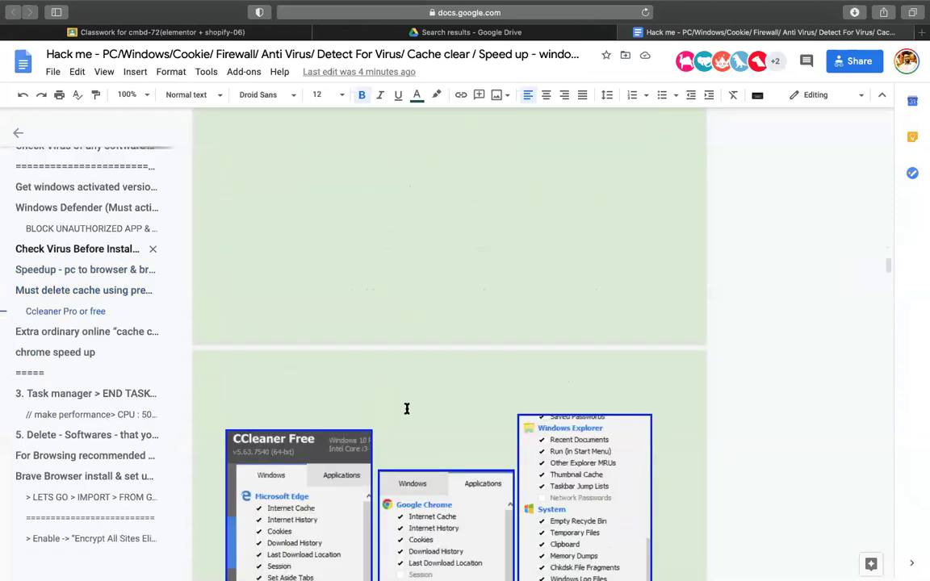
{"action": "scroll", "coordinate": [407, 408], "scroll_direction": "down", "scroll_amount": 5}
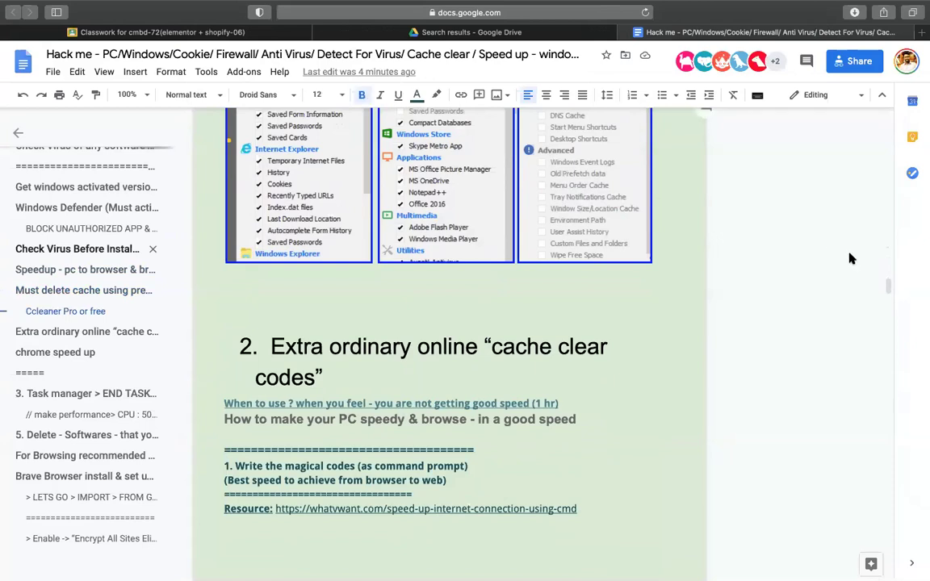
{"action": "scroll", "coordinate": [849, 259], "scroll_direction": "up", "scroll_amount": 5}
{"action": "scroll", "coordinate": [421, 272], "scroll_direction": "down", "scroll_amount": 4}
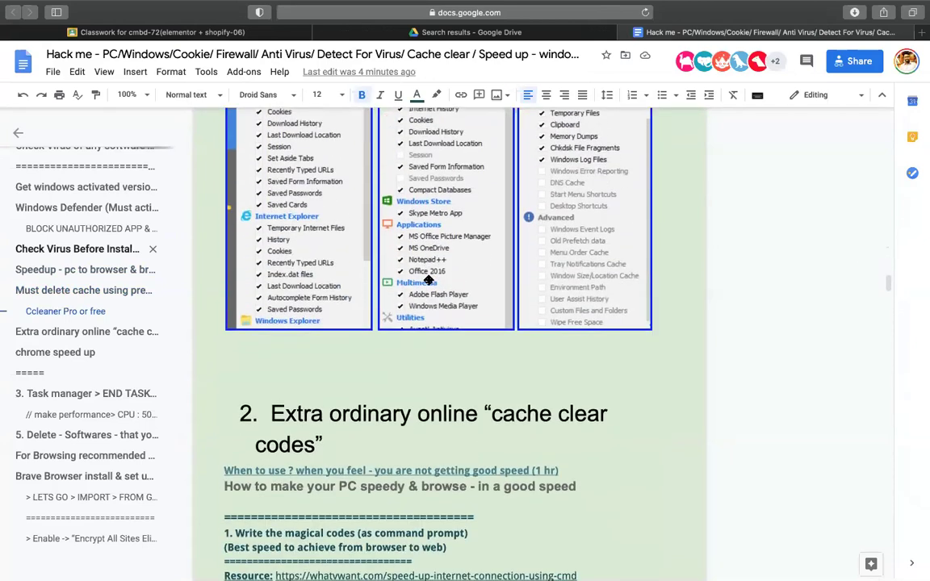
{"action": "scroll", "coordinate": [428, 281], "scroll_direction": "up", "scroll_amount": 4}
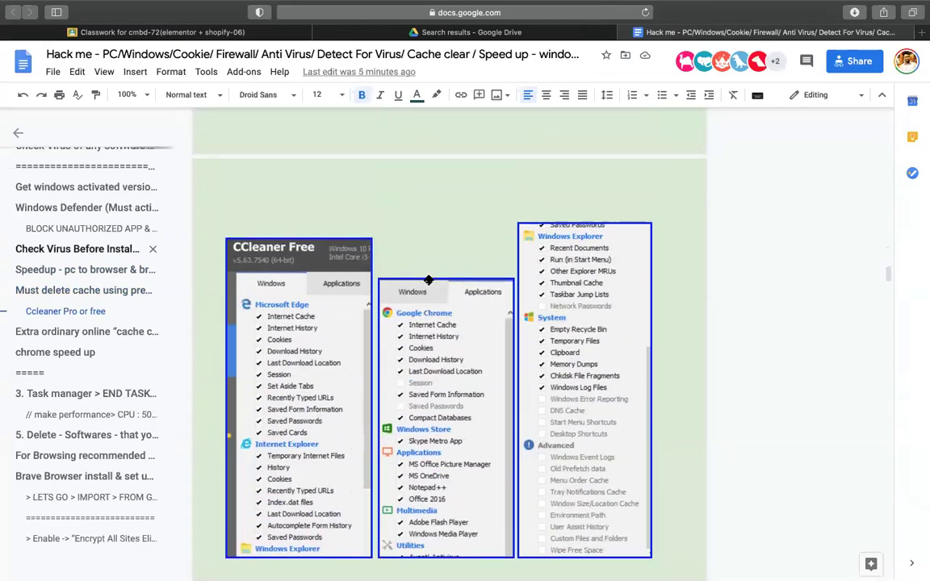
{"action": "scroll", "coordinate": [428, 280], "scroll_direction": "up", "scroll_amount": 4}
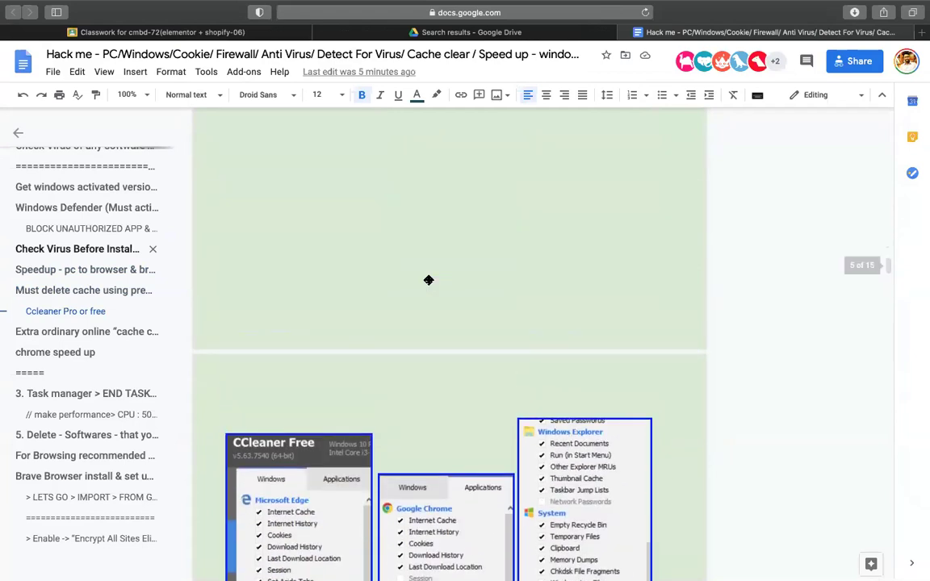
{"action": "scroll", "coordinate": [553, 343], "scroll_direction": "down", "scroll_amount": 10}
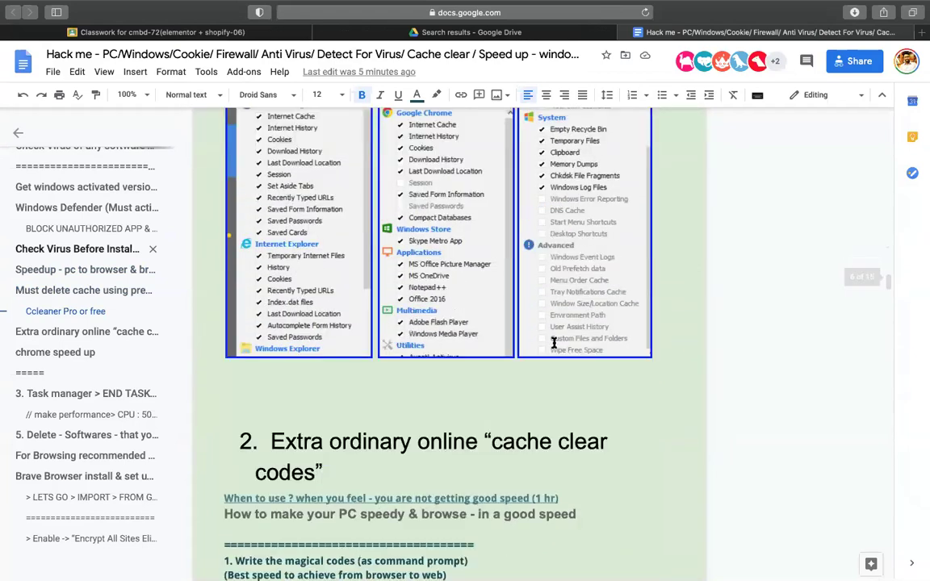
{"action": "scroll", "coordinate": [554, 343], "scroll_direction": "up", "scroll_amount": 2}
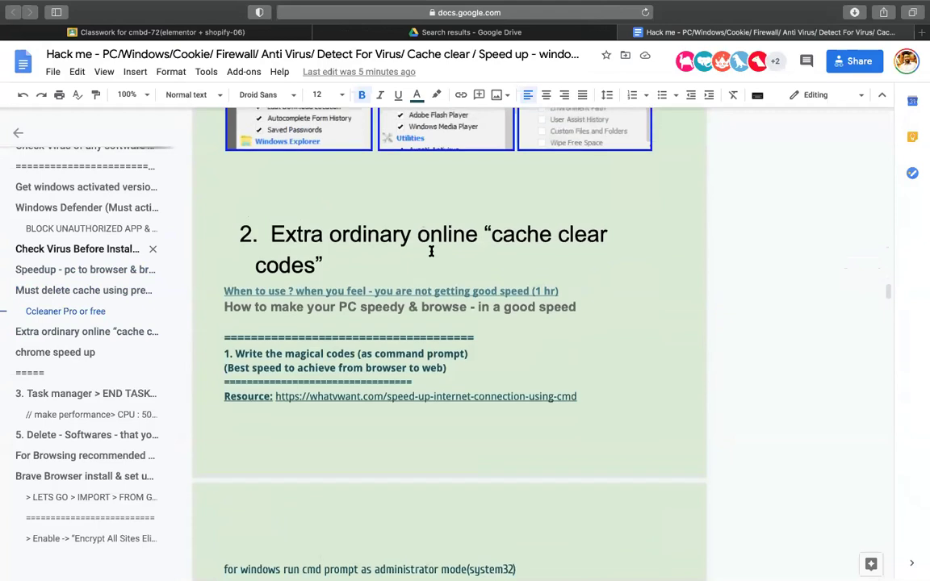
Highlight the "Extra ordinary online 'cache clear codes'" heading while reviewing where it follows the CCleaner reference pictures
{"action": "left_click_drag", "start_coordinate": [271, 234], "coordinate": [341, 272]}
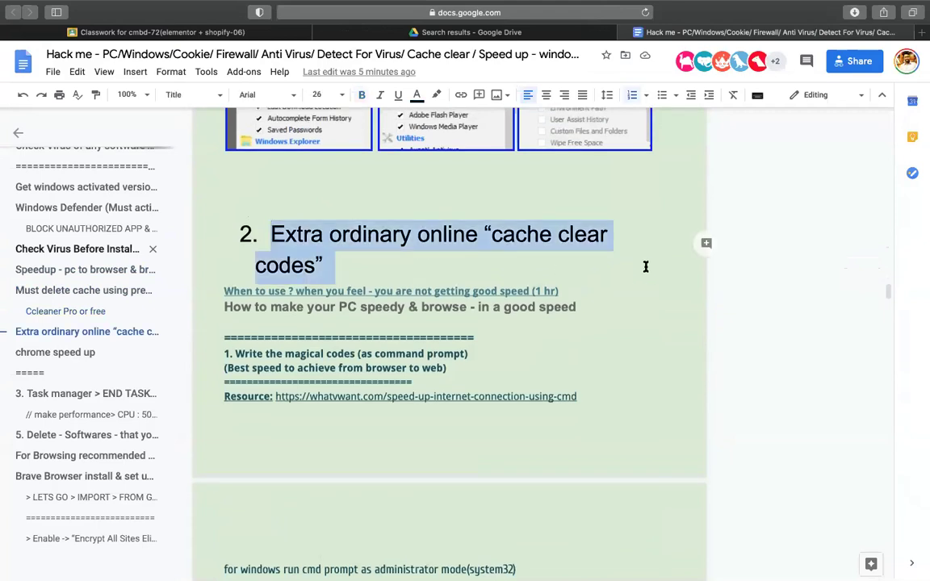
{"action": "left_click", "coordinate": [603, 296]}
{"action": "scroll", "coordinate": [603, 296], "scroll_direction": "up", "scroll_amount": 9}
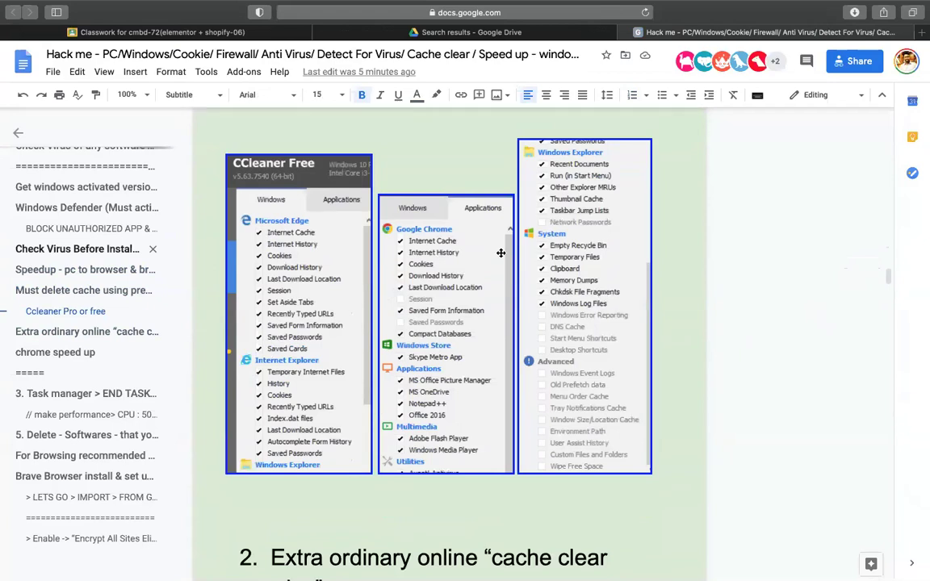
{"action": "scroll", "coordinate": [501, 253], "scroll_direction": "down", "scroll_amount": 15}
{"action": "scroll", "coordinate": [500, 253], "scroll_direction": "up", "scroll_amount": 7}
{"action": "left_click_drag", "start_coordinate": [272, 209], "coordinate": [327, 236]}
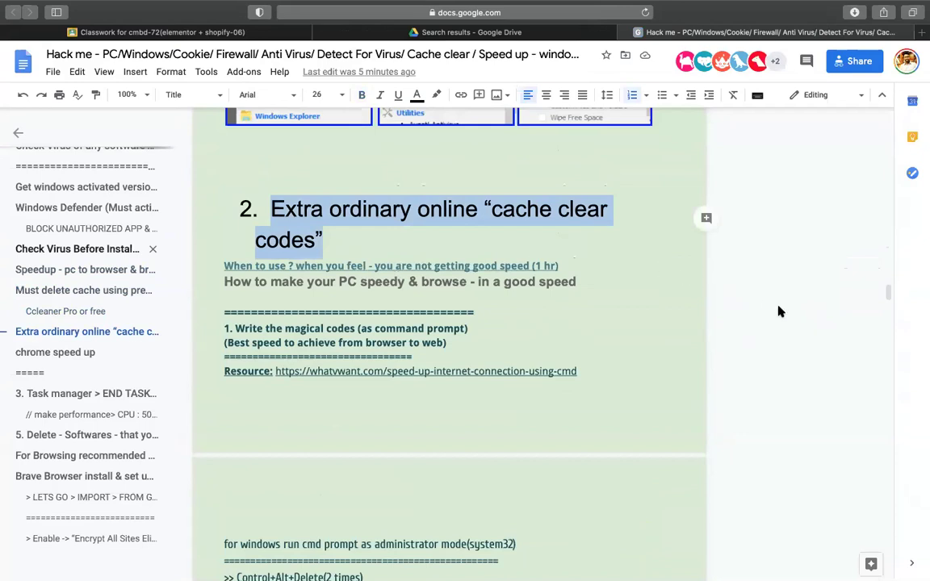
{"action": "left_click", "coordinate": [563, 332]}
Read the guide's steps for running cmd in administrator mode and its list of REG, ipconfig, Fsutil and netsh codes
{"action": "scroll", "coordinate": [562, 333], "scroll_direction": "down", "scroll_amount": 5}
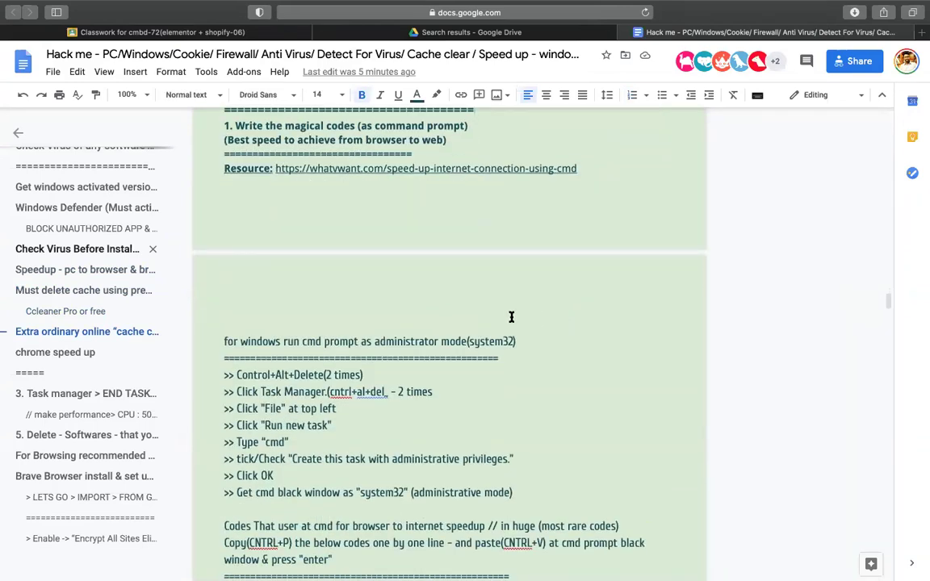
{"action": "scroll", "coordinate": [511, 317], "scroll_direction": "down", "scroll_amount": 1}
{"action": "scroll", "coordinate": [511, 317], "scroll_direction": "down", "scroll_amount": 1}
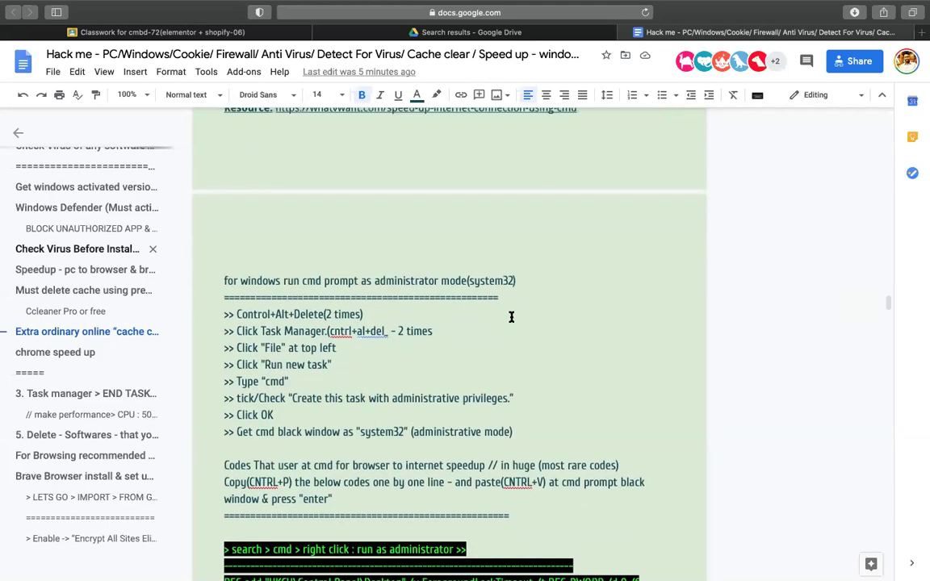
{"action": "scroll", "coordinate": [511, 318], "scroll_direction": "down", "scroll_amount": 10}
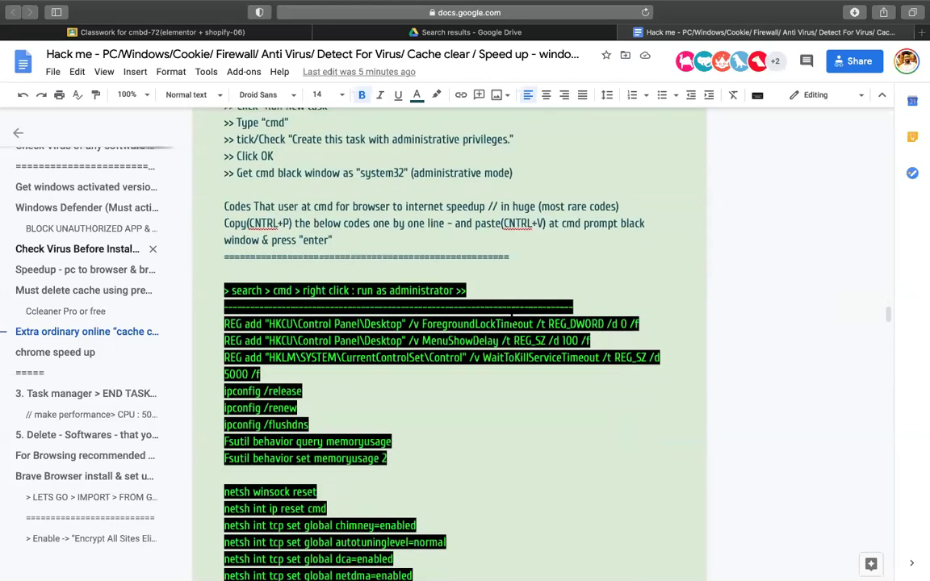
{"action": "scroll", "coordinate": [511, 317], "scroll_direction": "down", "scroll_amount": 5}
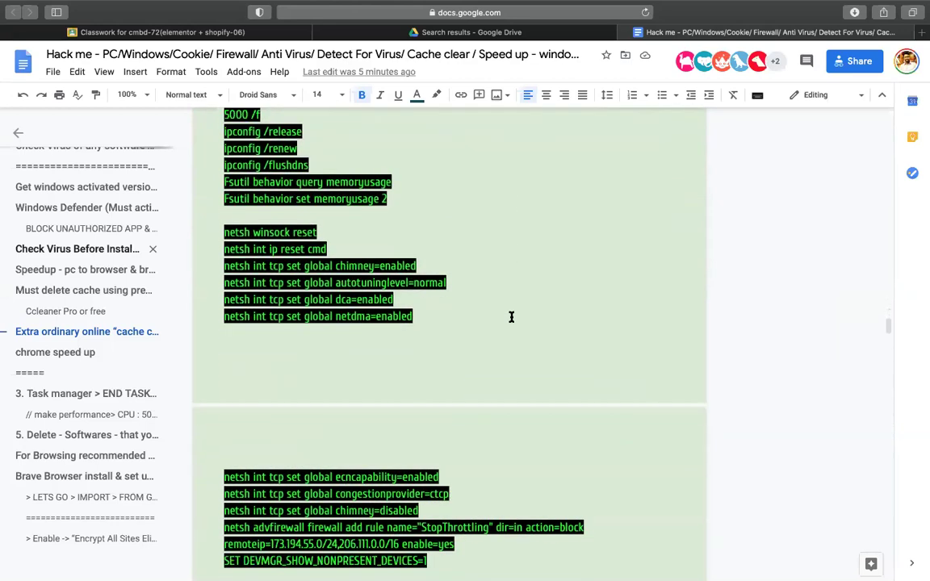
{"action": "scroll", "coordinate": [511, 317], "scroll_direction": "up", "scroll_amount": 4}
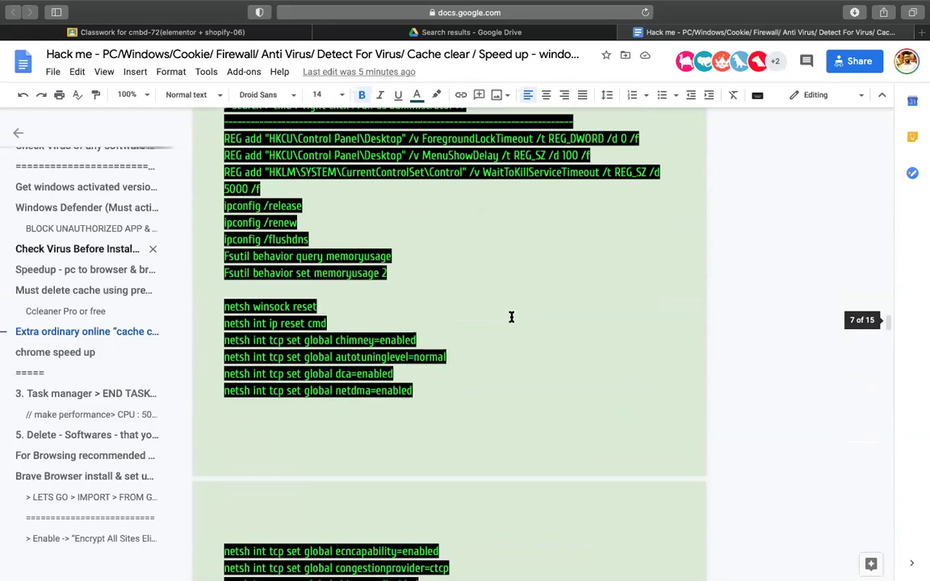
{"action": "scroll", "coordinate": [511, 317], "scroll_direction": "up", "scroll_amount": 16}
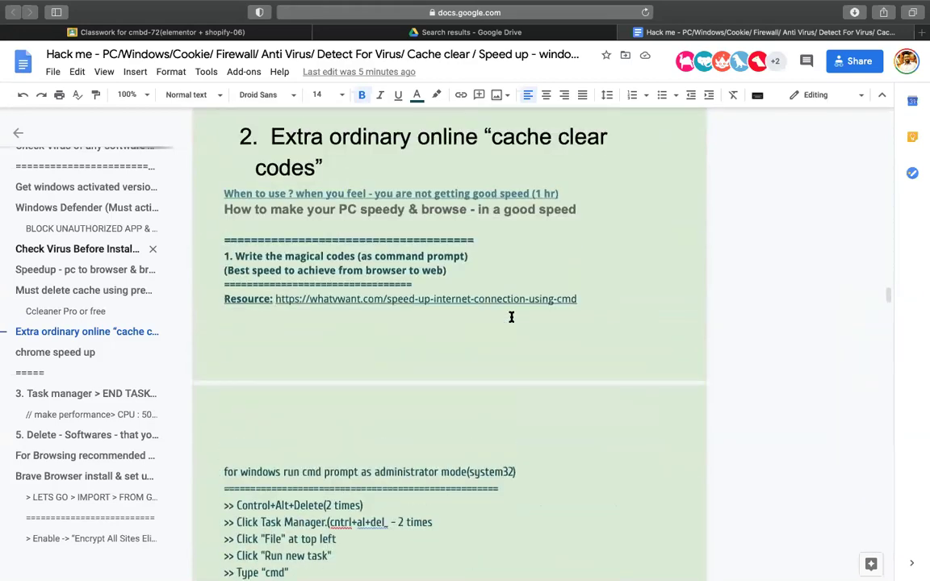
Replace the guide's Task Manager steps for opening cmd, from Control+Alt+Delete through Click OK, with a "search > cmd > right button > run as" admin instruction
{"action": "scroll", "coordinate": [320, 395], "scroll_direction": "down", "scroll_amount": 18}
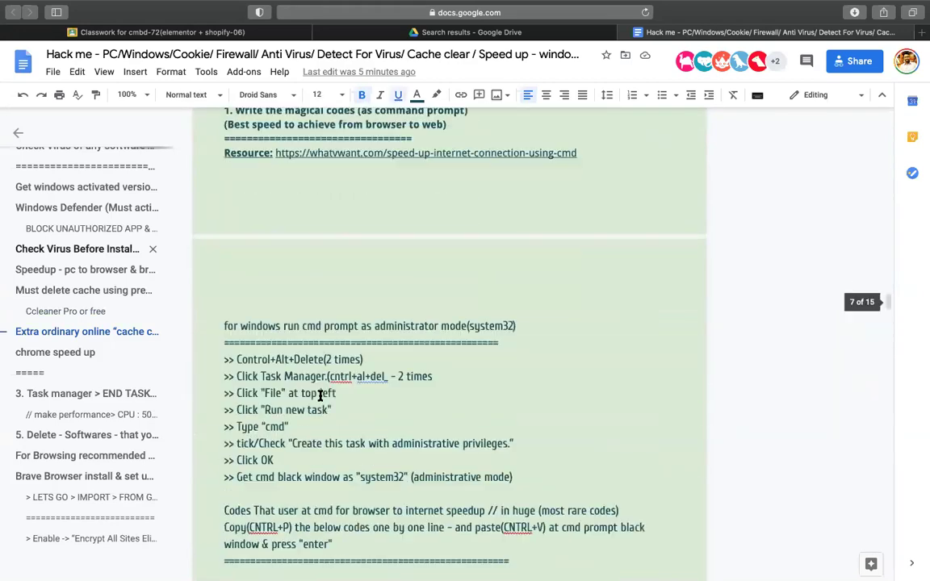
{"action": "scroll", "coordinate": [320, 396], "scroll_direction": "up", "scroll_amount": 2}
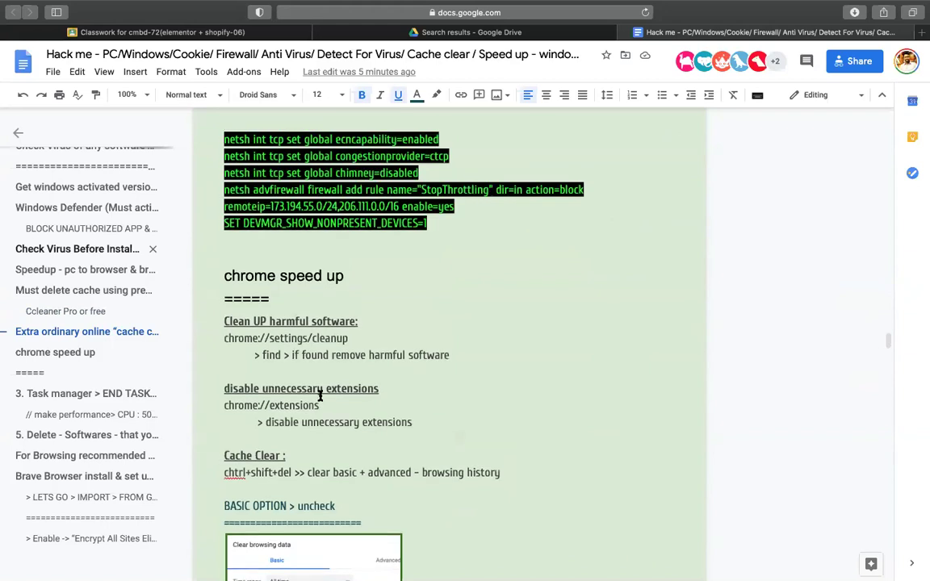
{"action": "scroll", "coordinate": [320, 396], "scroll_direction": "up", "scroll_amount": 7}
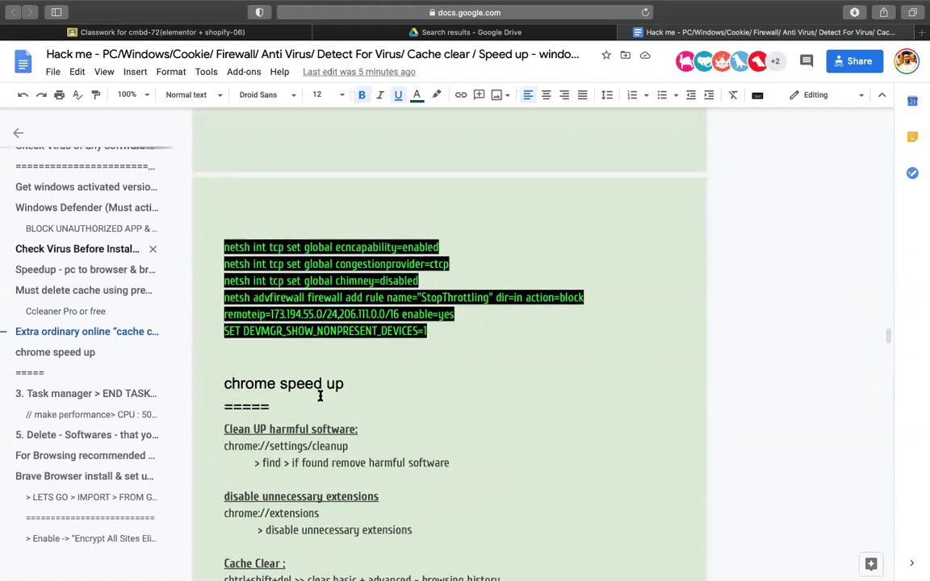
{"action": "scroll", "coordinate": [319, 395], "scroll_direction": "up", "scroll_amount": 4}
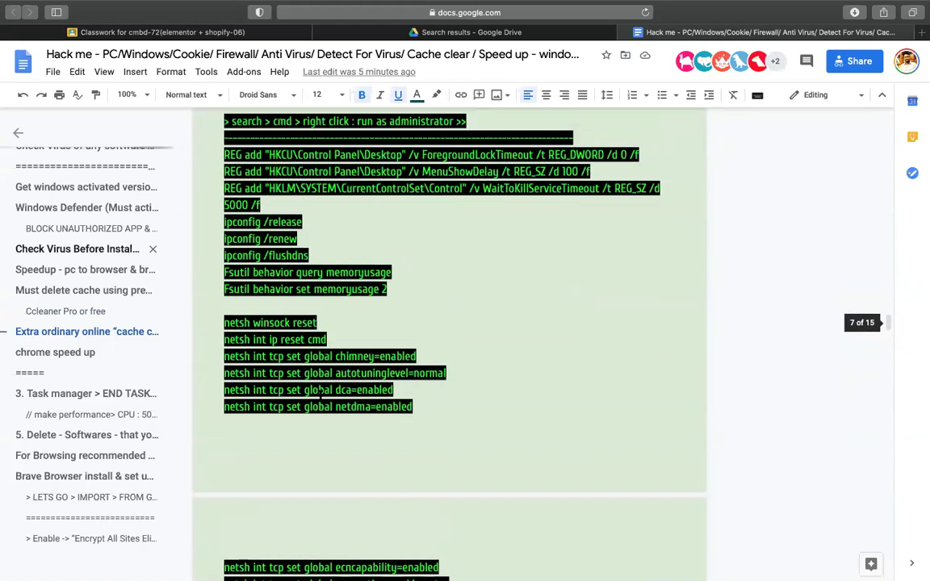
{"action": "scroll", "coordinate": [320, 396], "scroll_direction": "up", "scroll_amount": 7}
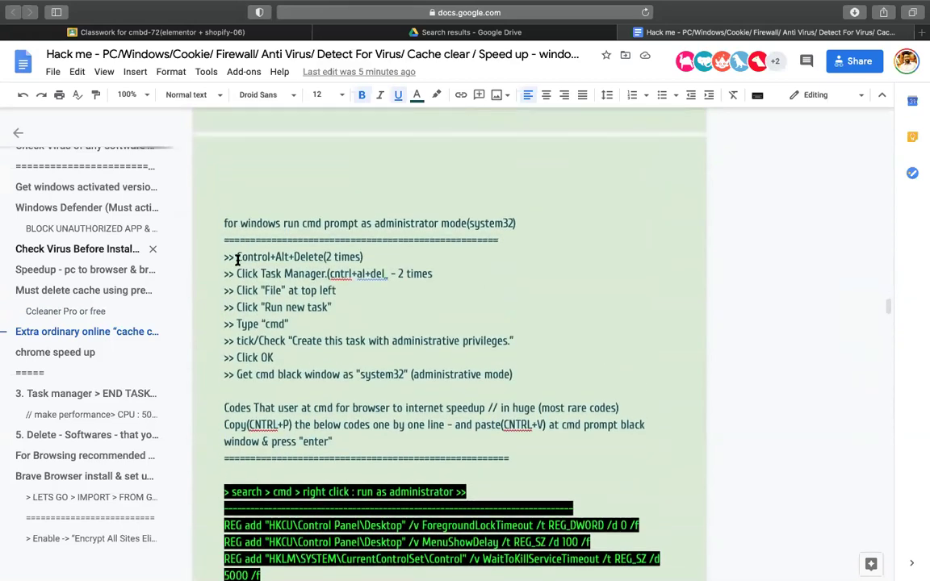
{"action": "left_click_drag", "start_coordinate": [237, 259], "coordinate": [334, 356]}
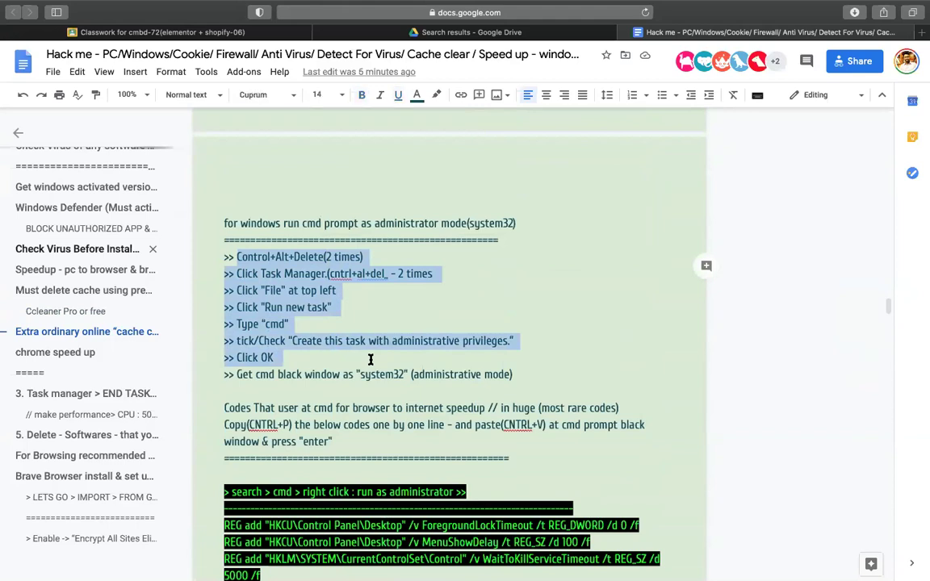
{"action": "type", "text": "search > cmd"}
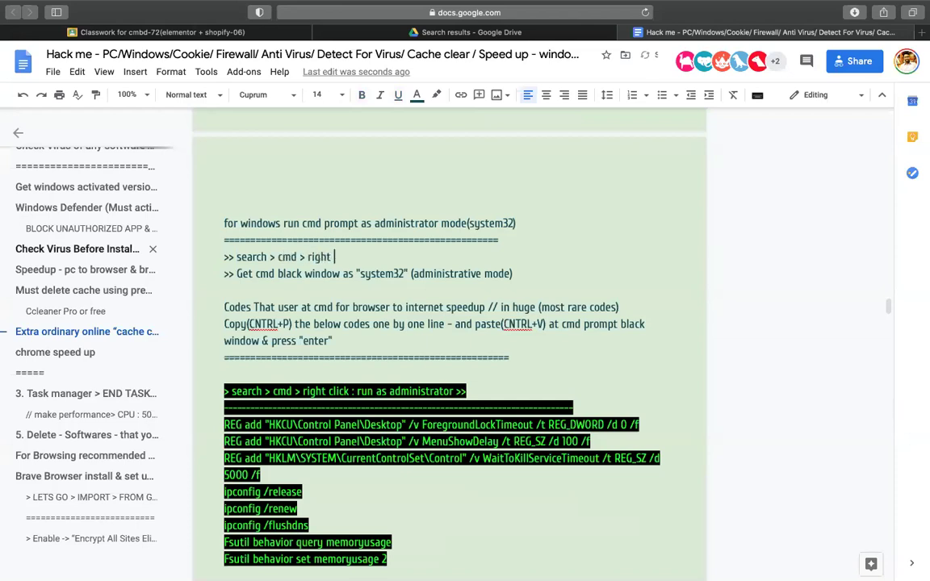
{"action": "type", "text": "> right button > run as "}
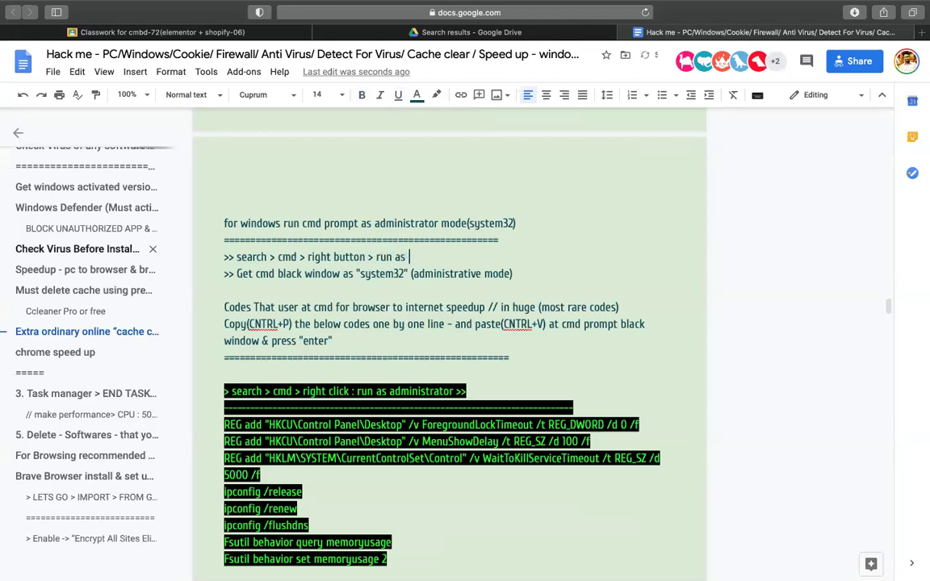
{"action": "type", "text": "admis"}
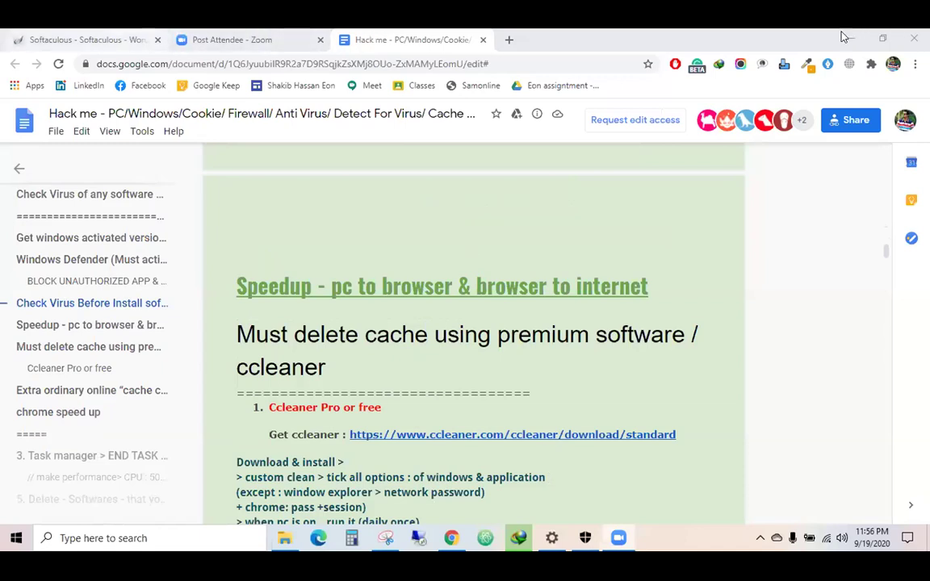
{"action": "scroll", "coordinate": [453, 417], "scroll_direction": "down", "scroll_amount": 3}
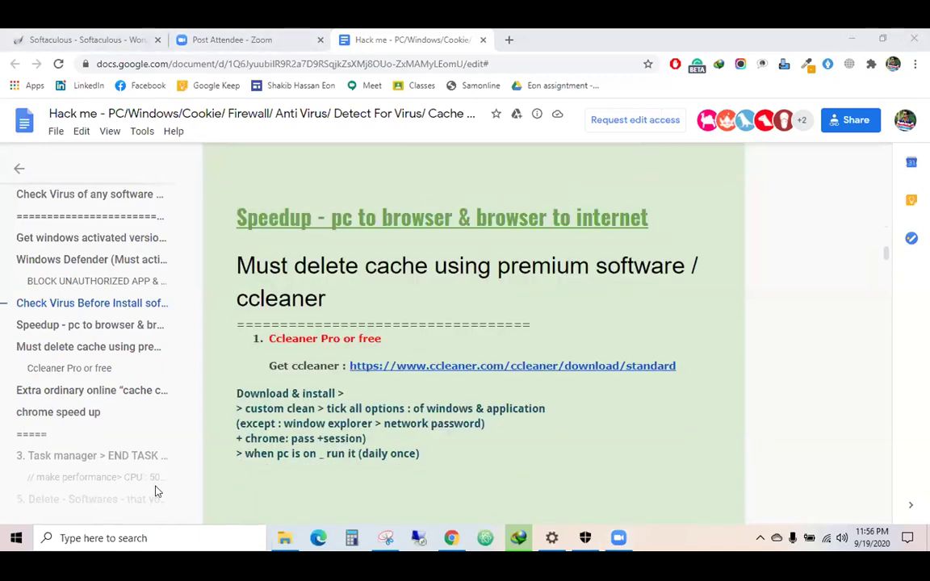
{"action": "left_click", "coordinate": [16, 538]}
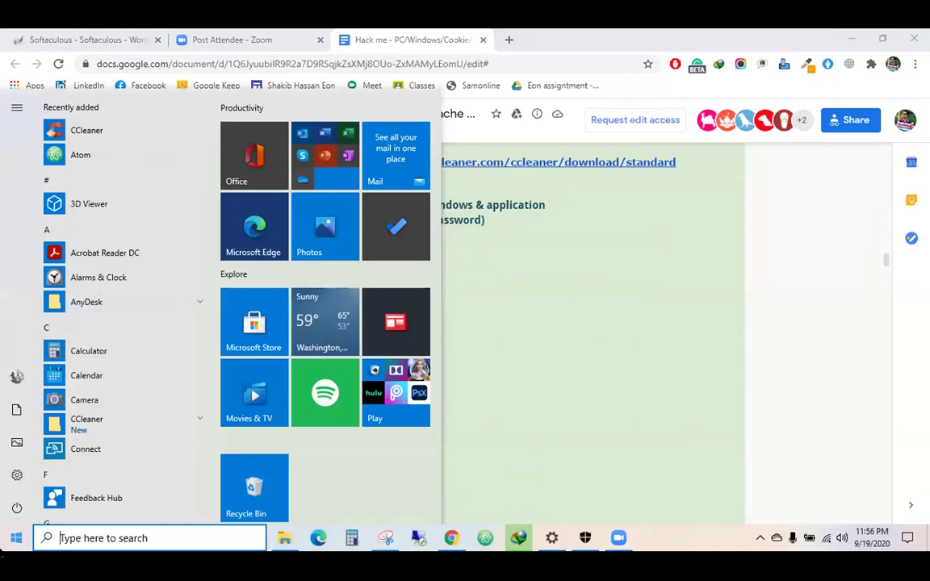
{"action": "type", "text": "cmd"}
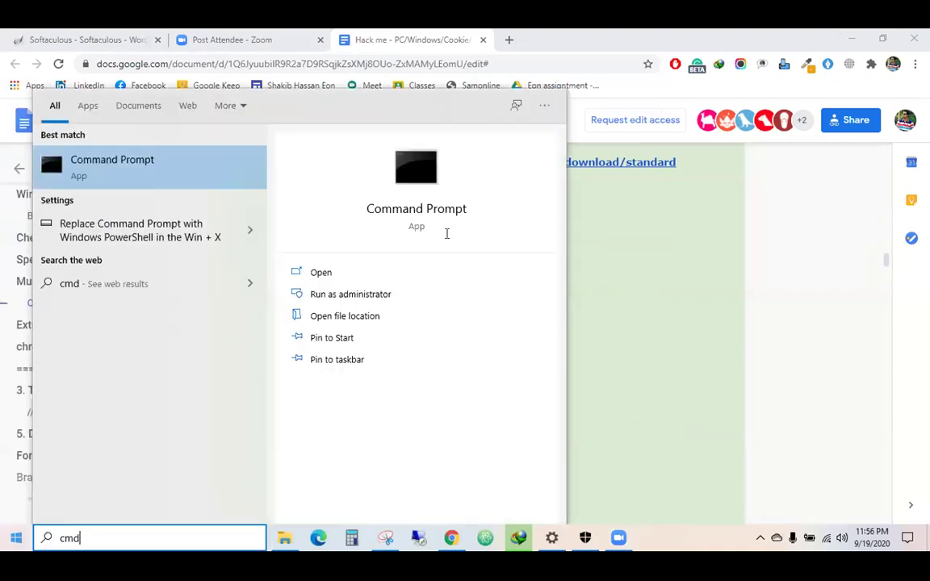
{"action": "key", "text": "Escape"}
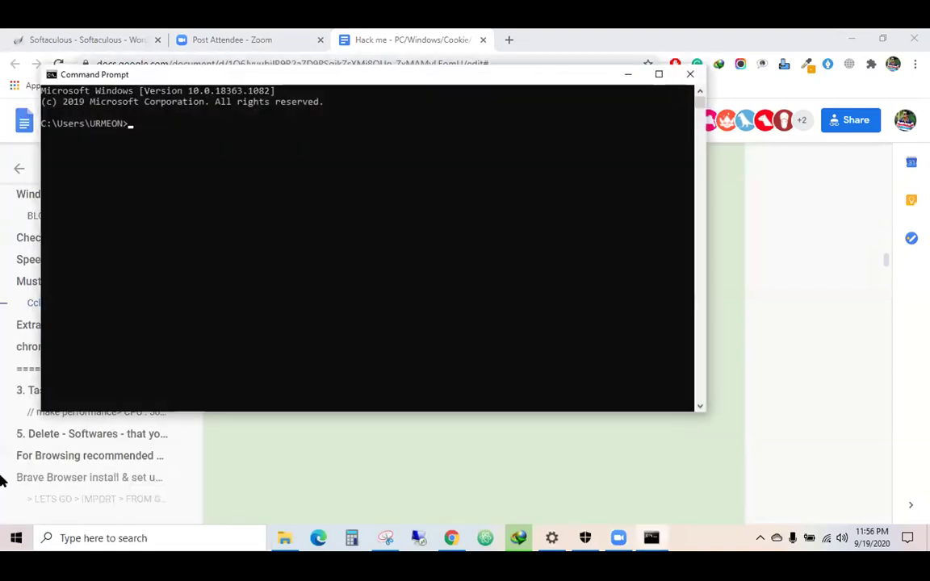
{"action": "left_click", "coordinate": [689, 72]}
Search Windows for cmd, run Command Prompt as administrator and move its window so the guide stays readable behind it
{"action": "key", "text": "super"}
{"action": "type", "text": "cmd"}
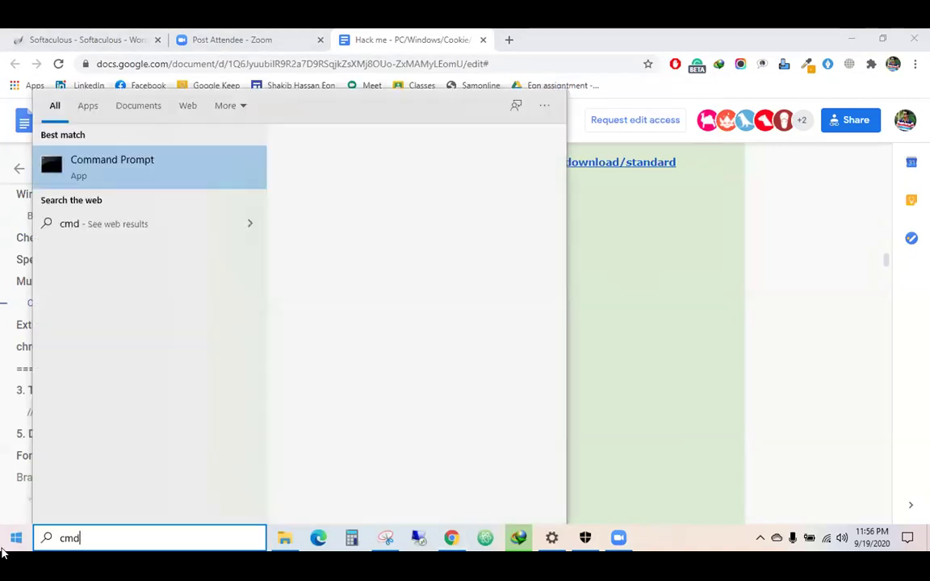
{"action": "right_click", "coordinate": [147, 178]}
{"action": "key", "text": "Escape"}
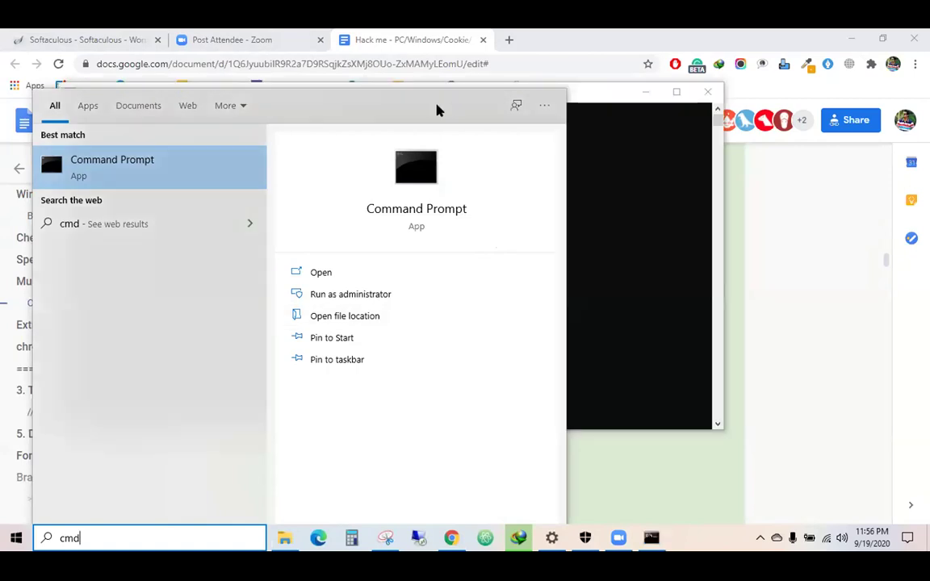
{"action": "left_click", "coordinate": [535, 478]}
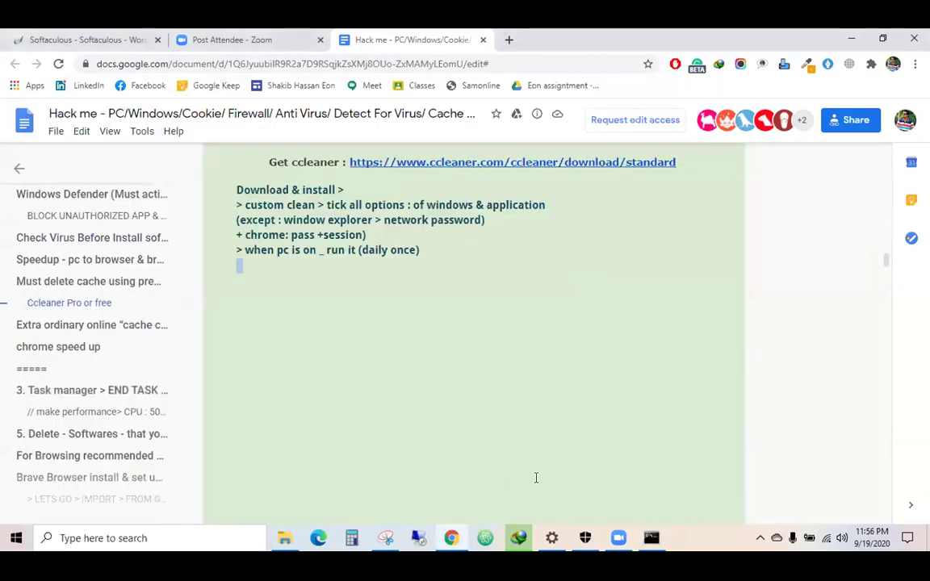
{"action": "left_click", "coordinate": [652, 537]}
{"action": "left_click_drag", "start_coordinate": [525, 97], "coordinate": [777, 287]}
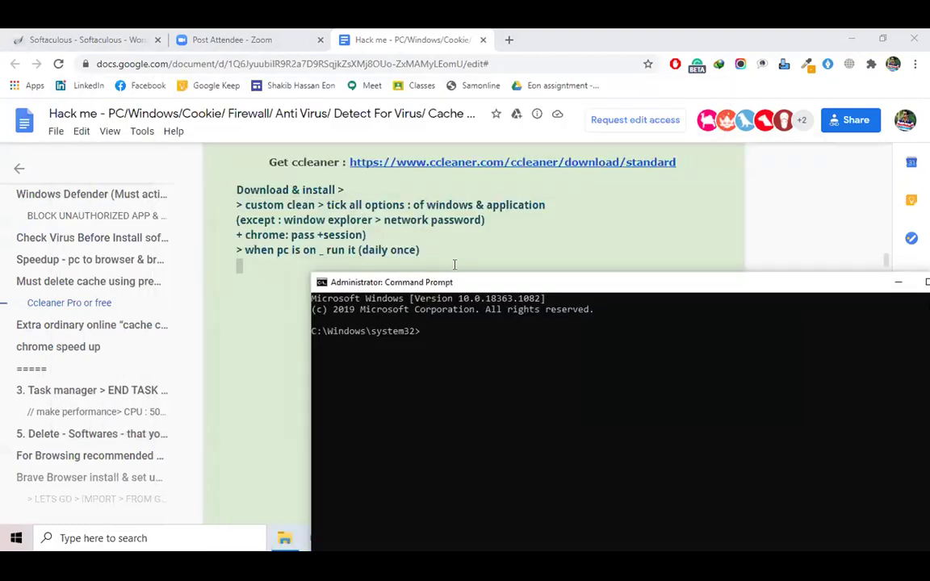
Copy REG add "HKCU\Control Panel\Desktop" /v ForegroundLockTimeout /t REG_DWORD /d 0 /f from the guide and run it in the administrator Command Prompt
{"action": "scroll", "coordinate": [294, 220], "scroll_direction": "down", "scroll_amount": 3}
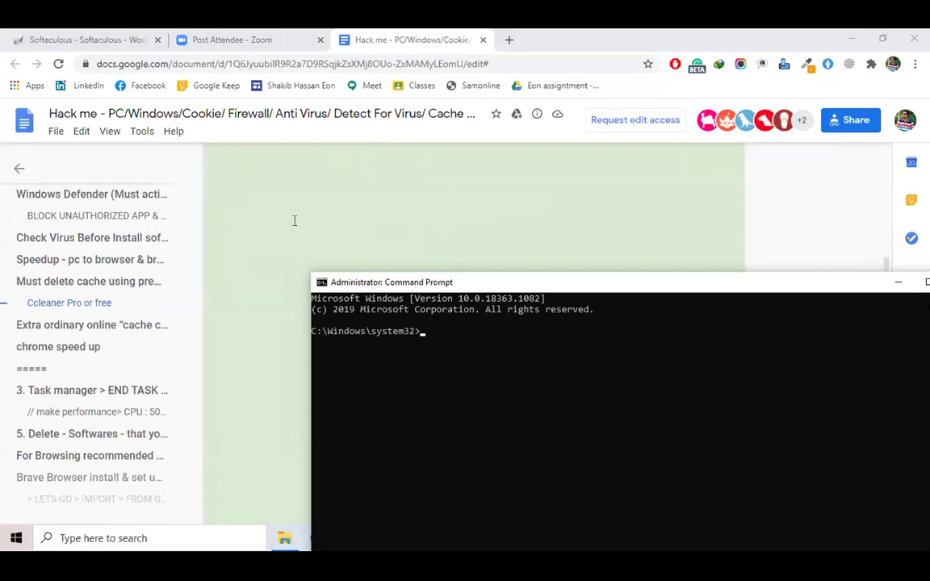
{"action": "scroll", "coordinate": [363, 219], "scroll_direction": "down", "scroll_amount": 10}
{"action": "scroll", "coordinate": [435, 215], "scroll_direction": "down", "scroll_amount": 4}
{"action": "scroll", "coordinate": [353, 192], "scroll_direction": "up", "scroll_amount": 1}
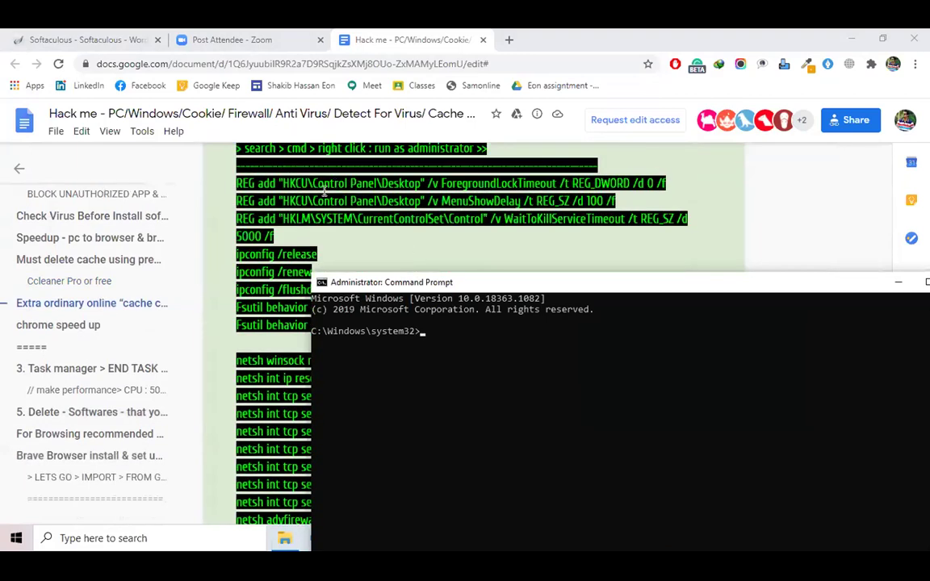
{"action": "scroll", "coordinate": [327, 193], "scroll_direction": "up", "scroll_amount": 2}
{"action": "scroll", "coordinate": [338, 246], "scroll_direction": "down", "scroll_amount": 1}
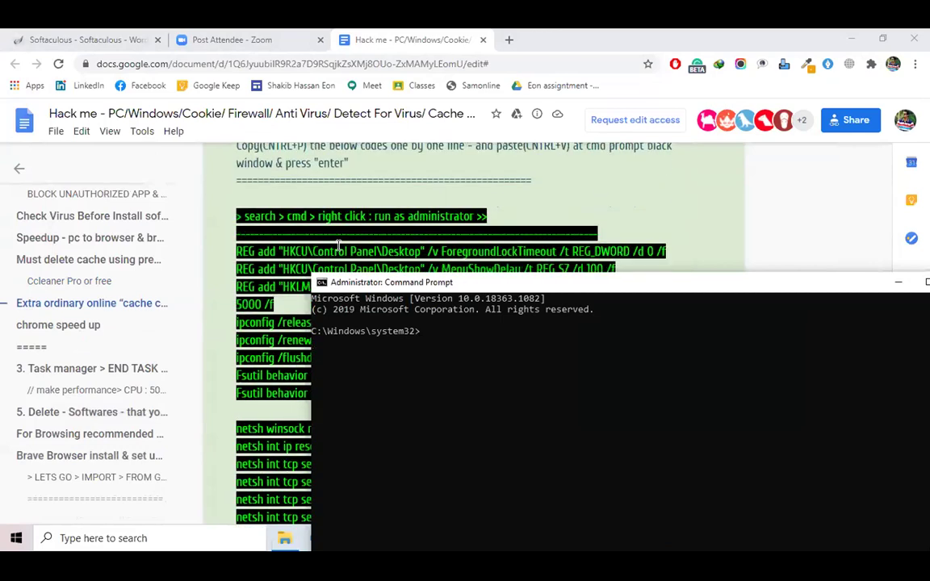
{"action": "left_click", "coordinate": [339, 246]}
{"action": "triple_click", "coordinate": [417, 250]}
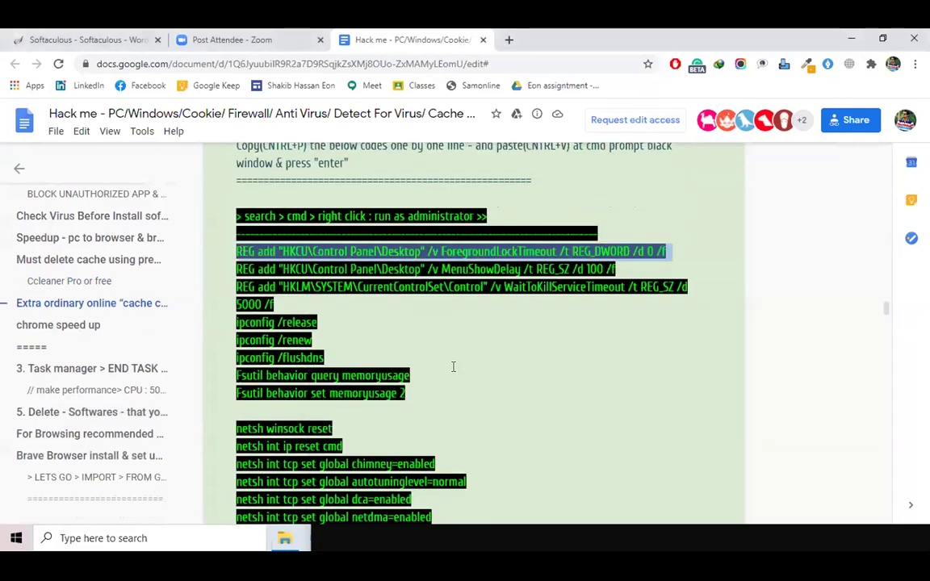
{"action": "right_click", "coordinate": [417, 248]}
{"action": "left_click", "coordinate": [452, 263]}
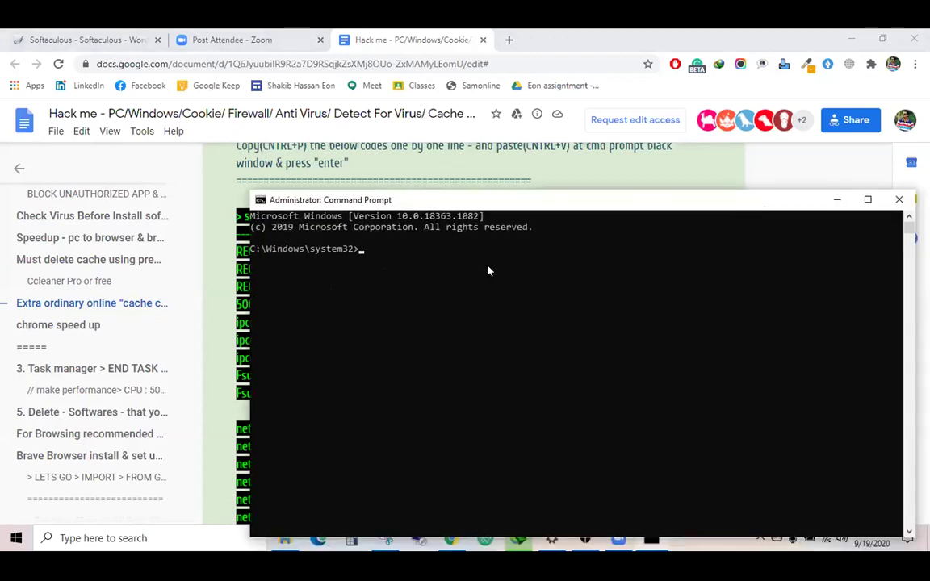
{"action": "key", "text": "ctrl+v"}
{"action": "key", "text": "Return"}
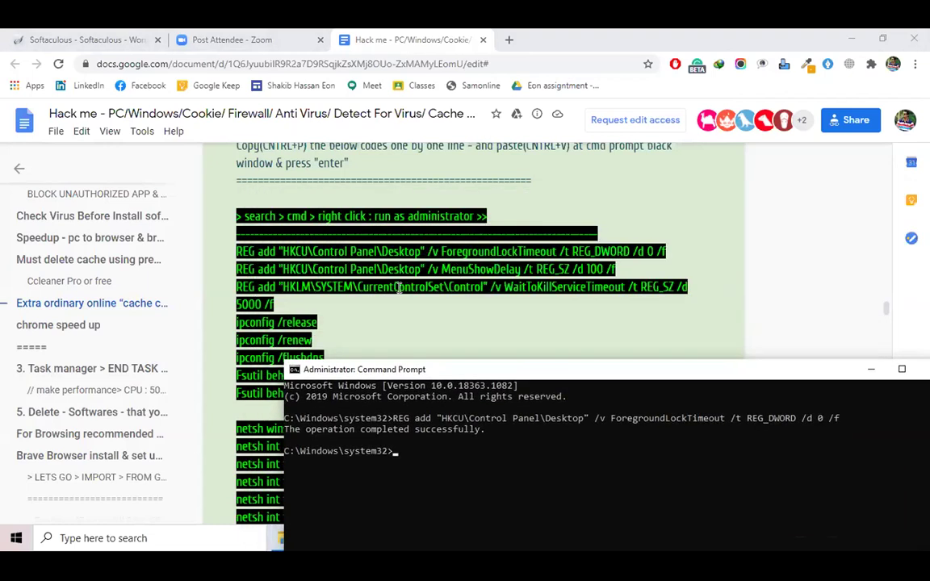
Copy REG add "HKCU\Control Panel\Desktop" /v MenuShowDelay /t REG_SZ /d 100 /f from the guide and run it in Command Prompt
{"action": "triple_click", "coordinate": [363, 269]}
{"action": "right_click", "coordinate": [408, 274]}
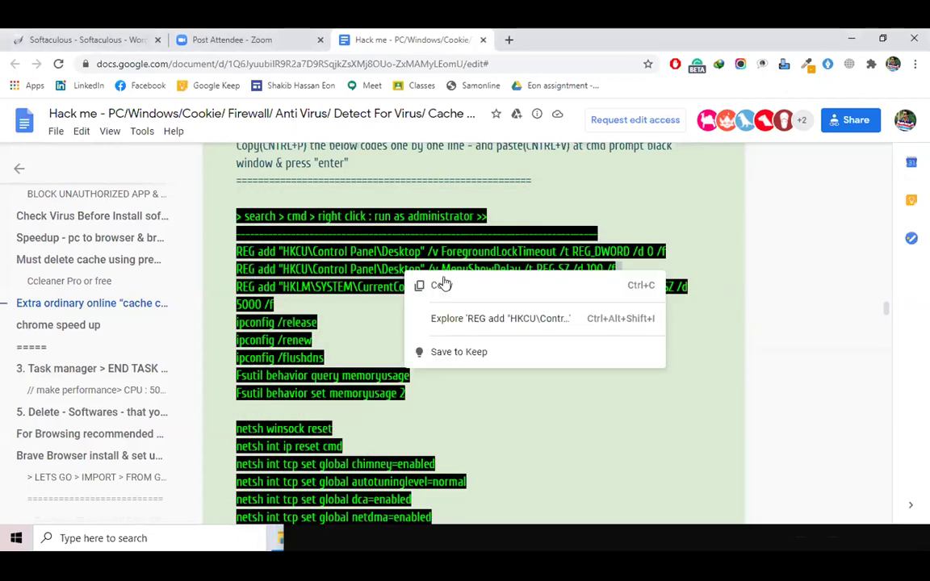
{"action": "left_click", "coordinate": [441, 285]}
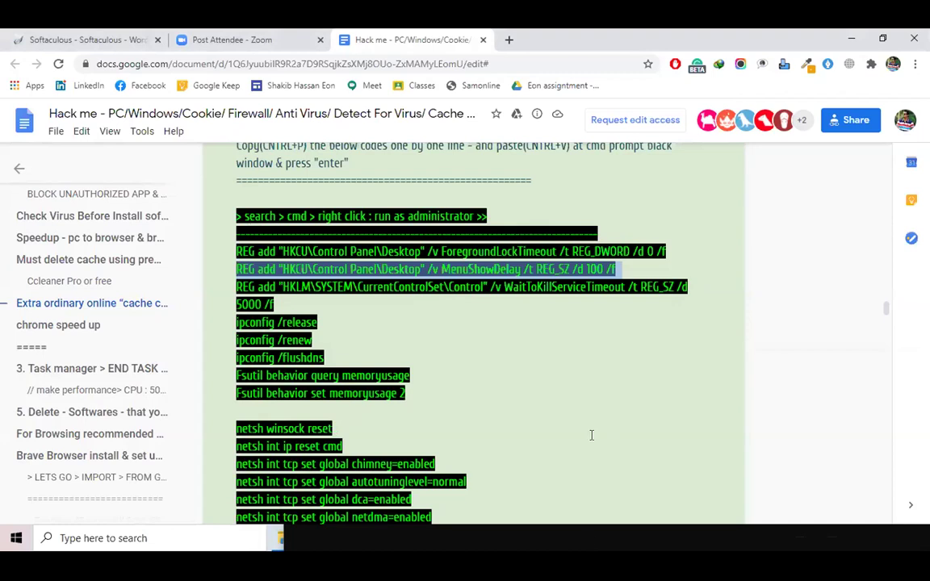
{"action": "key", "text": "super"}
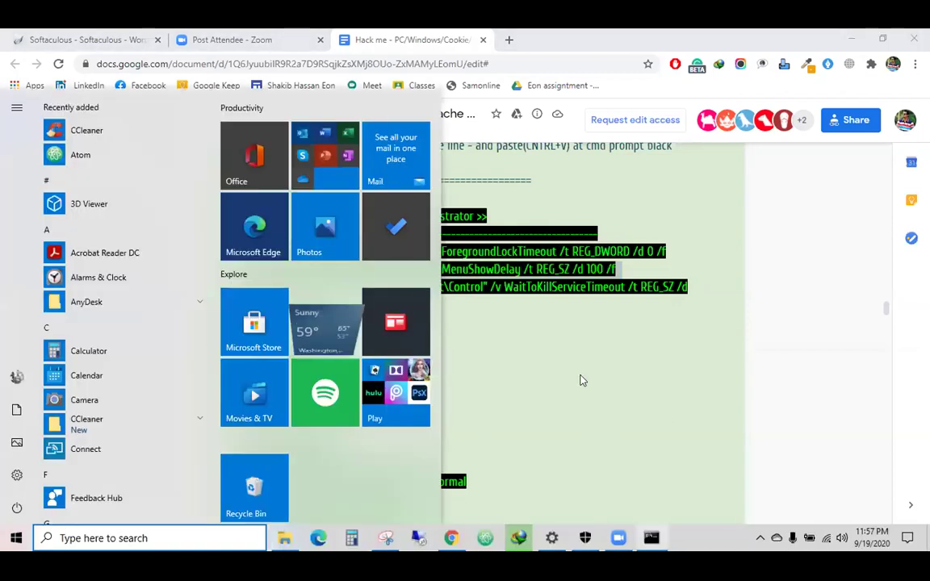
{"action": "left_click", "coordinate": [652, 538]}
{"action": "key", "text": "ctrl+v"}
{"action": "key", "text": "Return"}
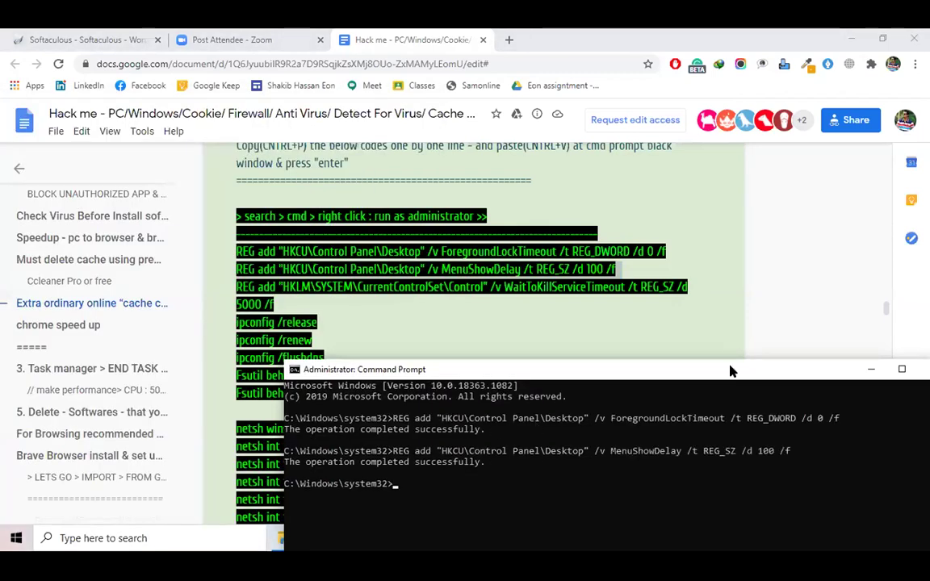
Copy REG add "HKLM\SYSTEM\CurrentControlSet\Control" /v WaitToKillServiceTimeout /t REG_SZ /d 5000 /f from the guide and run it in Command Prompt
{"action": "triple_click", "coordinate": [554, 288]}
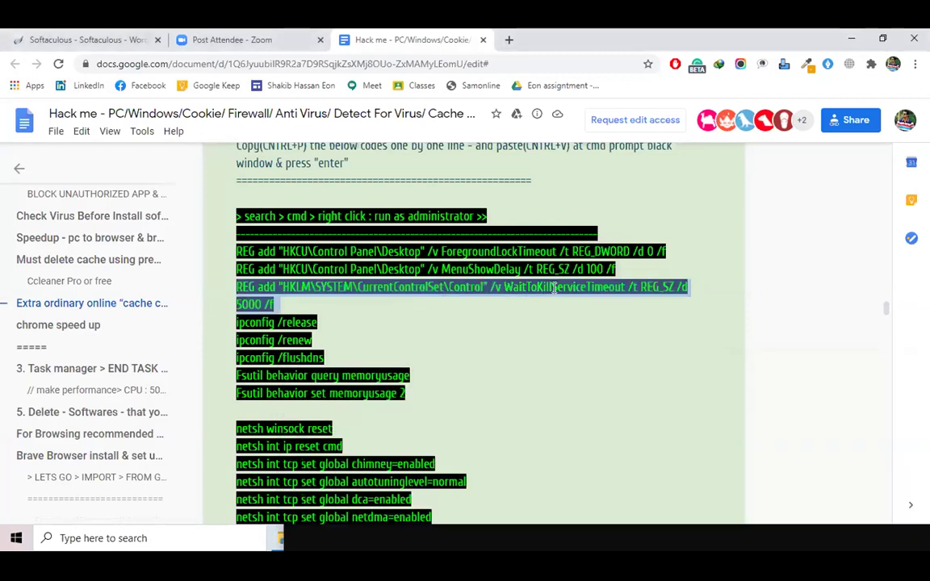
{"action": "left_click", "coordinate": [591, 541]}
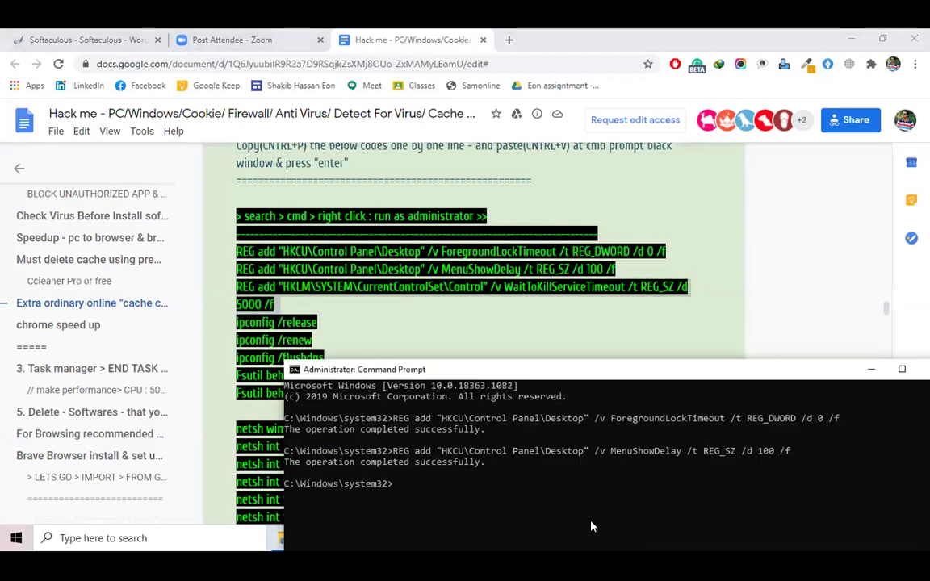
{"action": "key", "text": "ctrl+v"}
{"action": "key", "text": "Return"}
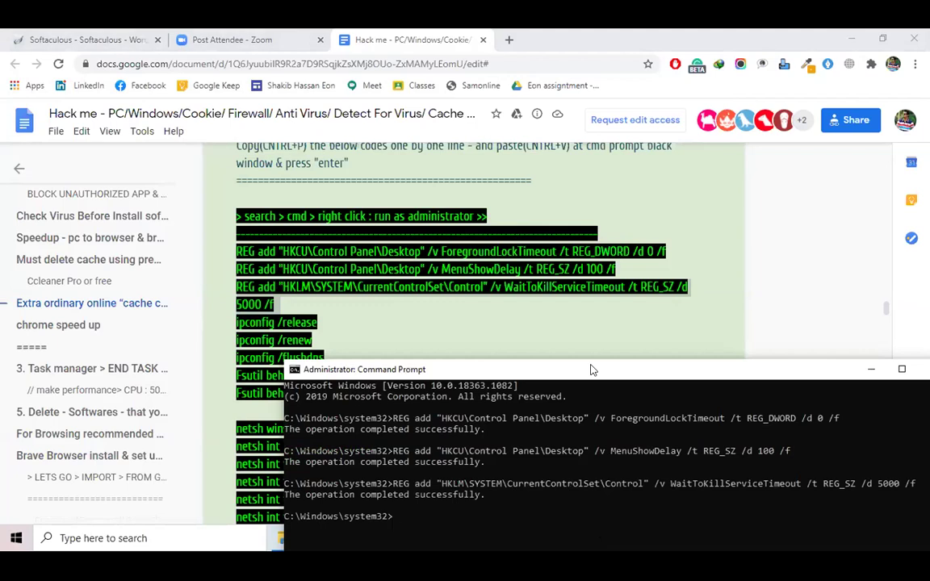
Copy the ipconfig /release line from the guide and run it in the administrator Command Prompt
{"action": "key", "text": "alt+Tab"}
{"action": "key", "text": "Down"}
{"action": "key", "text": "Home"}
{"action": "key", "text": "shift+End"}
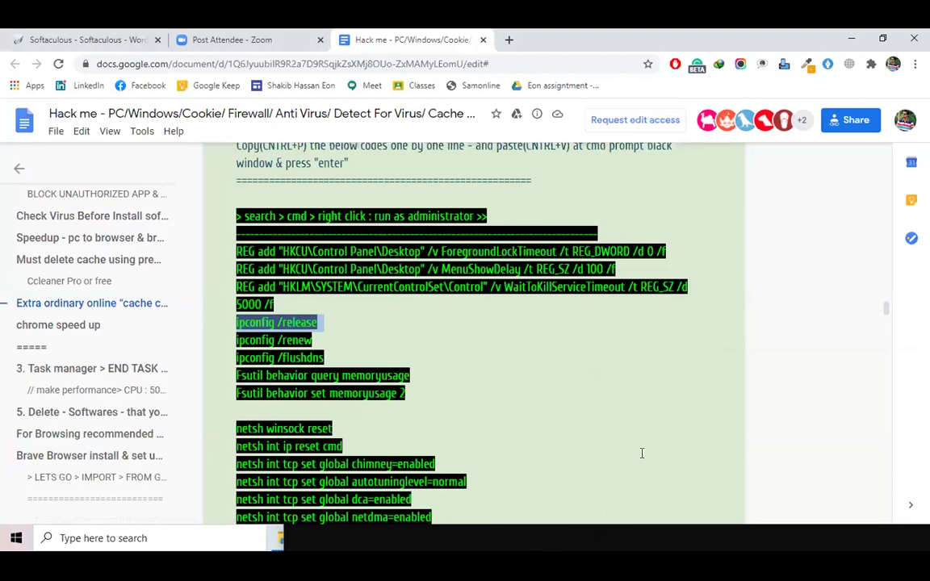
{"action": "left_click", "coordinate": [657, 538]}
{"action": "mouse_move", "coordinate": [656, 538]}
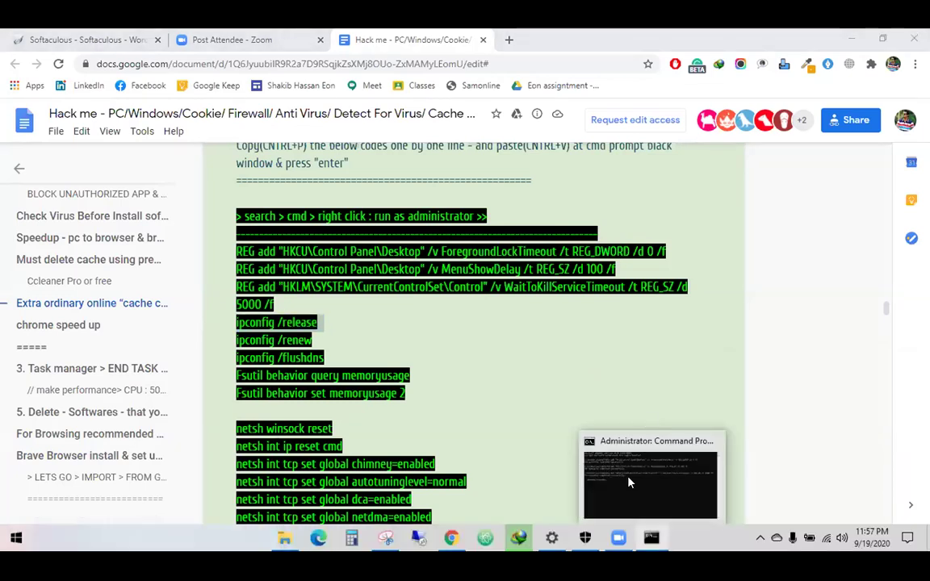
{"action": "left_click", "coordinate": [613, 472]}
{"action": "key", "text": "ctrl+v"}
{"action": "key", "text": "Return"}
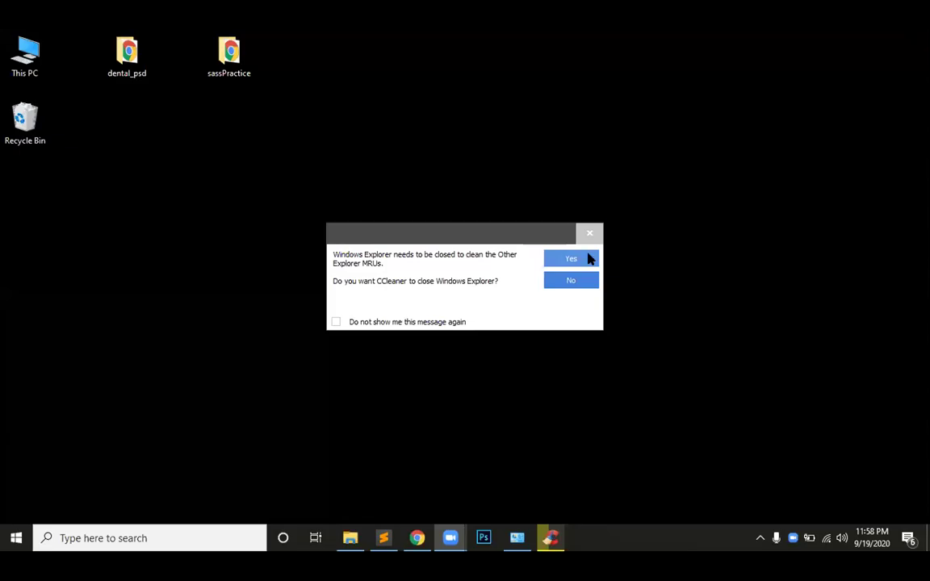
Allow CCleaner to close Windows Explorer and Google Chrome so their MRUs and Internet Cache can be cleaned
{"action": "left_click", "coordinate": [587, 259]}
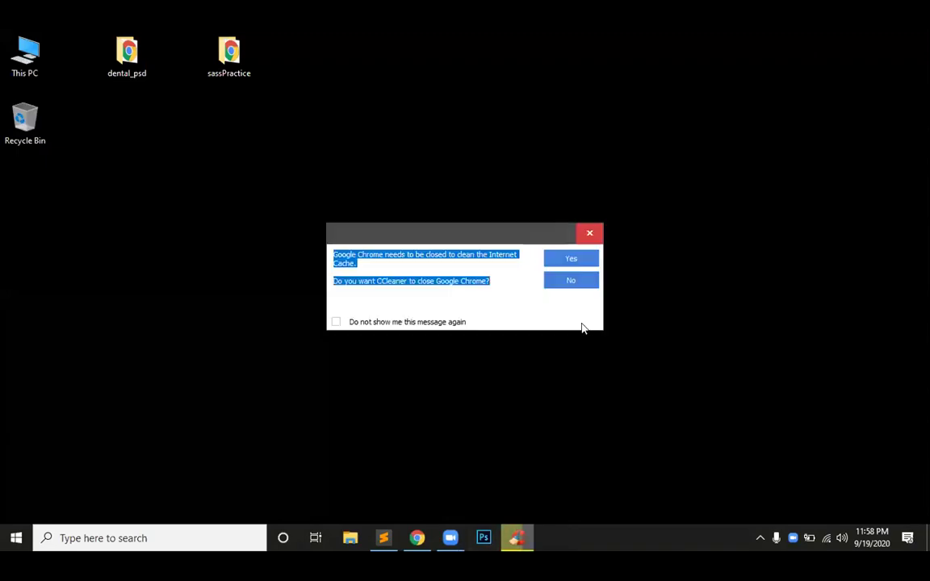
{"action": "left_click", "coordinate": [568, 261]}
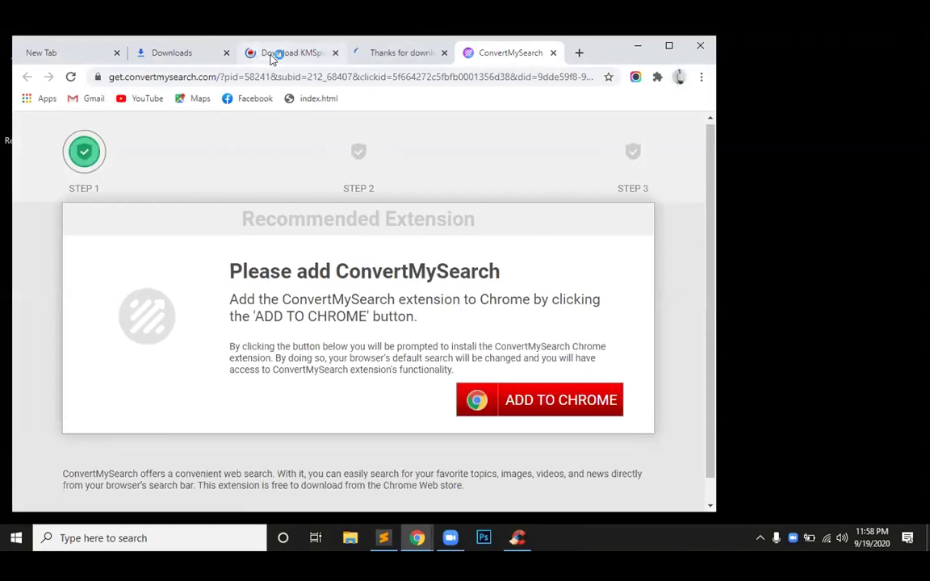
Review the three installation steps on the CCleaner download page among the reopened browser tabs, and minimize the browser
{"action": "left_click", "coordinate": [274, 53]}
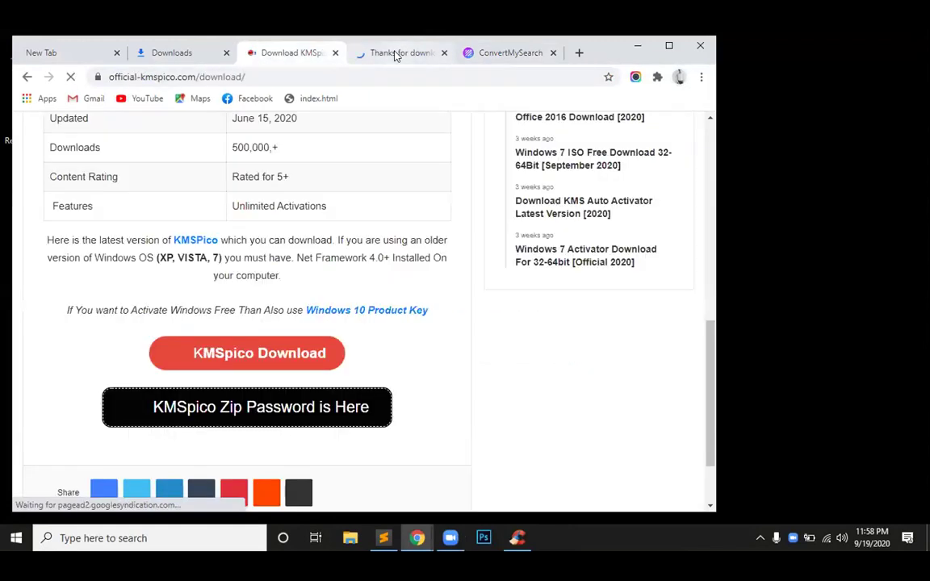
{"action": "left_click", "coordinate": [396, 53]}
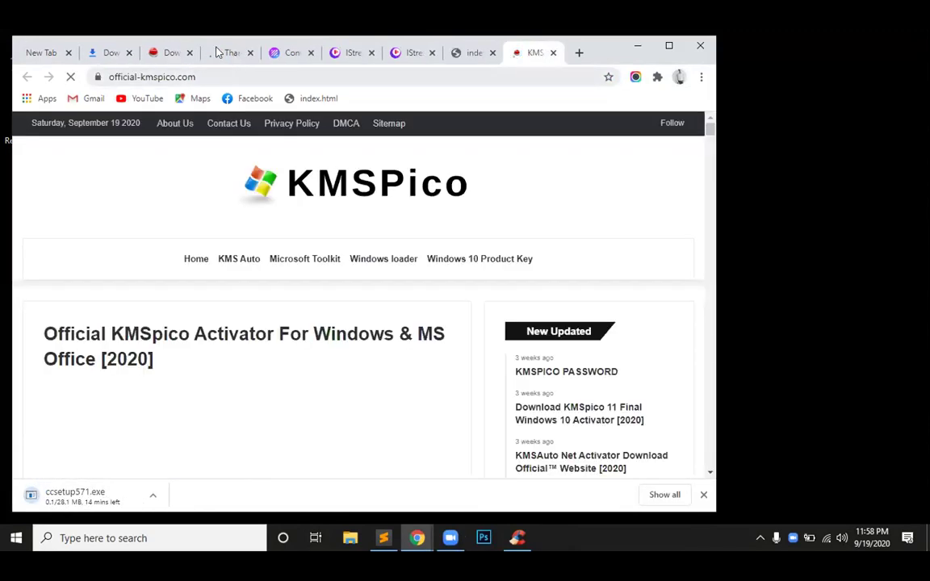
{"action": "left_click", "coordinate": [216, 53]}
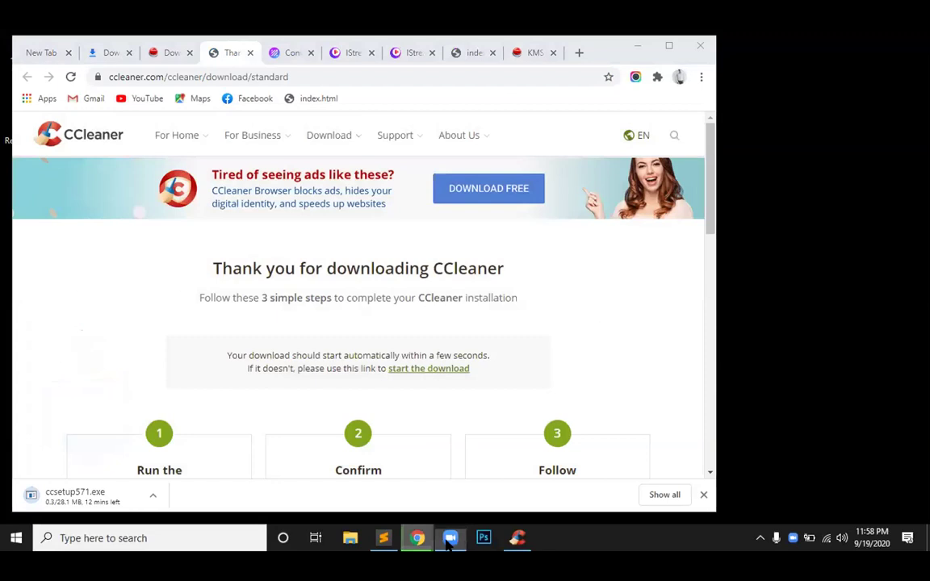
{"action": "left_click", "coordinate": [450, 538]}
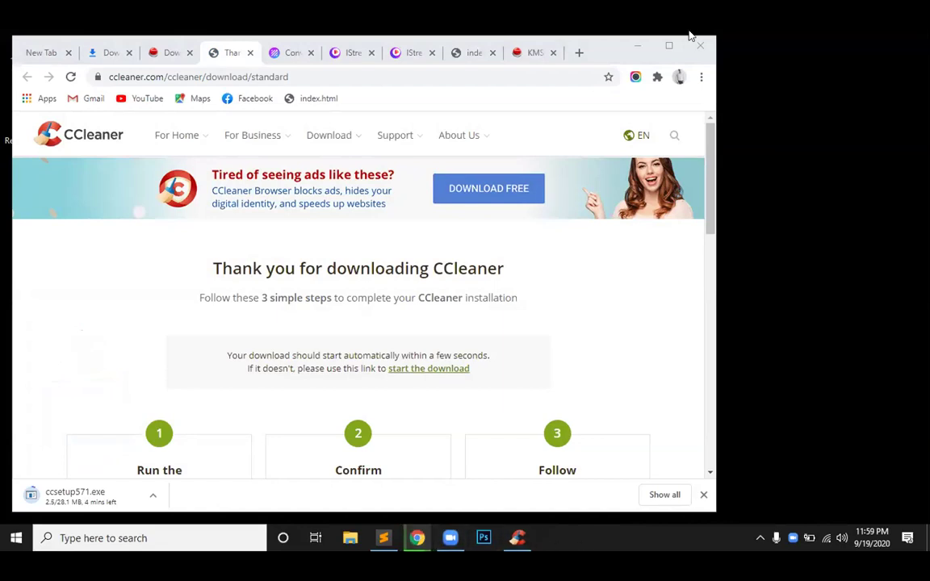
{"action": "scroll", "coordinate": [639, 432], "scroll_direction": "down", "scroll_amount": 3}
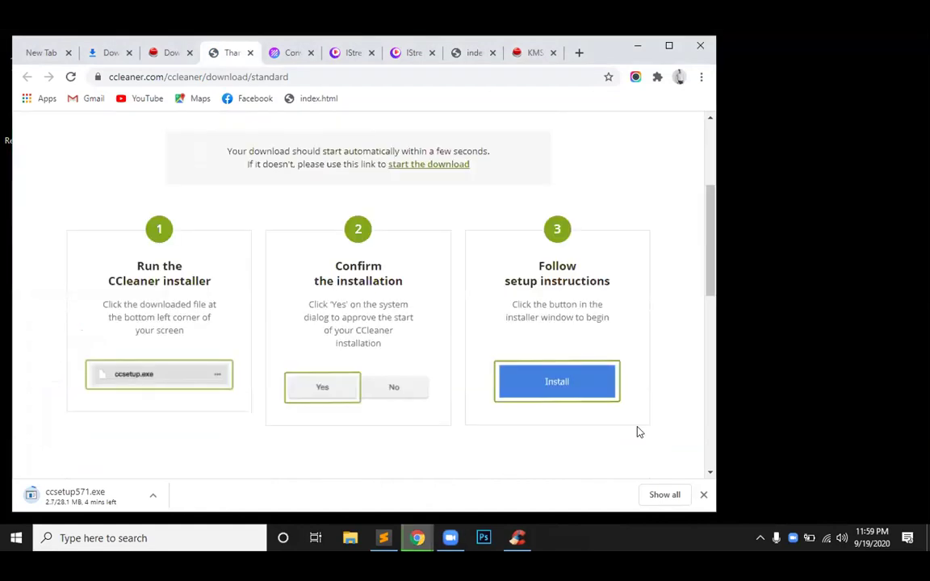
{"action": "left_click", "coordinate": [641, 46]}
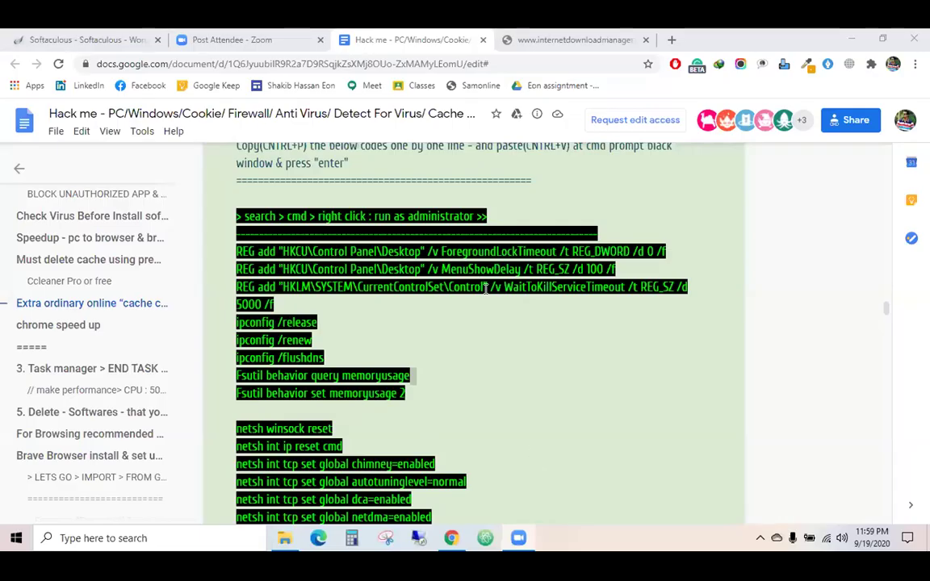
Open Command Prompt as administrator and place its window beside the code list in the guide document
{"action": "left_click", "coordinate": [3, 549]}
{"action": "type", "text": "cmd"}
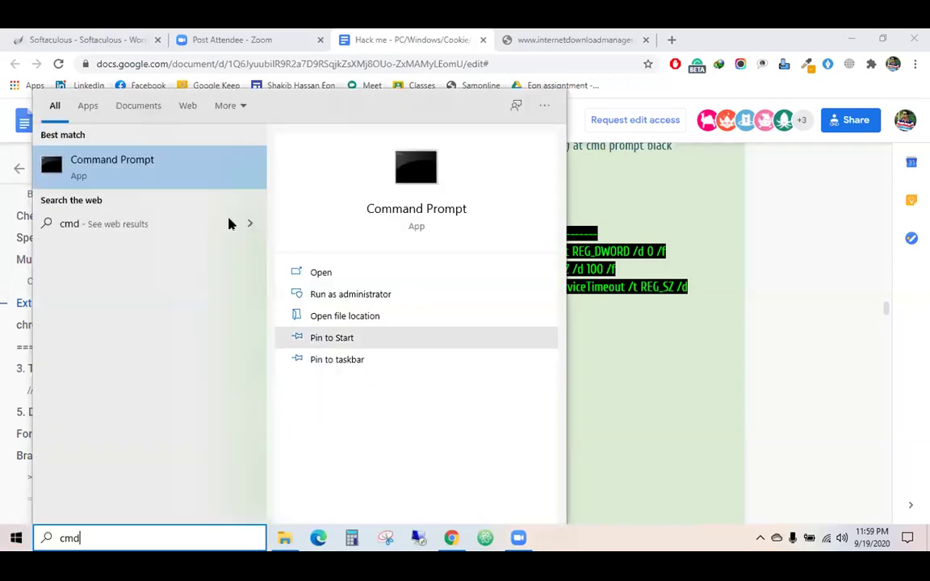
{"action": "right_click", "coordinate": [125, 164]}
{"action": "key", "text": "Escape"}
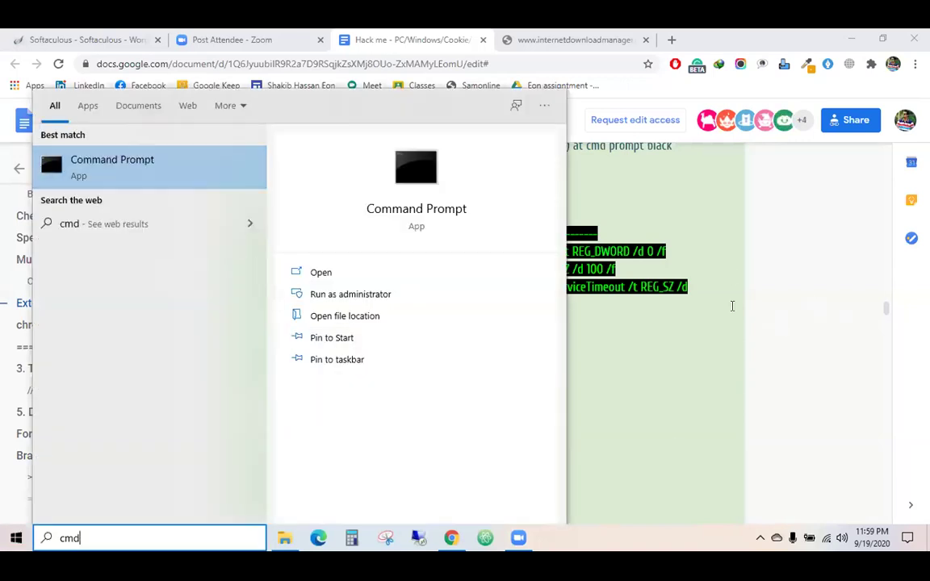
{"action": "left_click", "coordinate": [627, 181]}
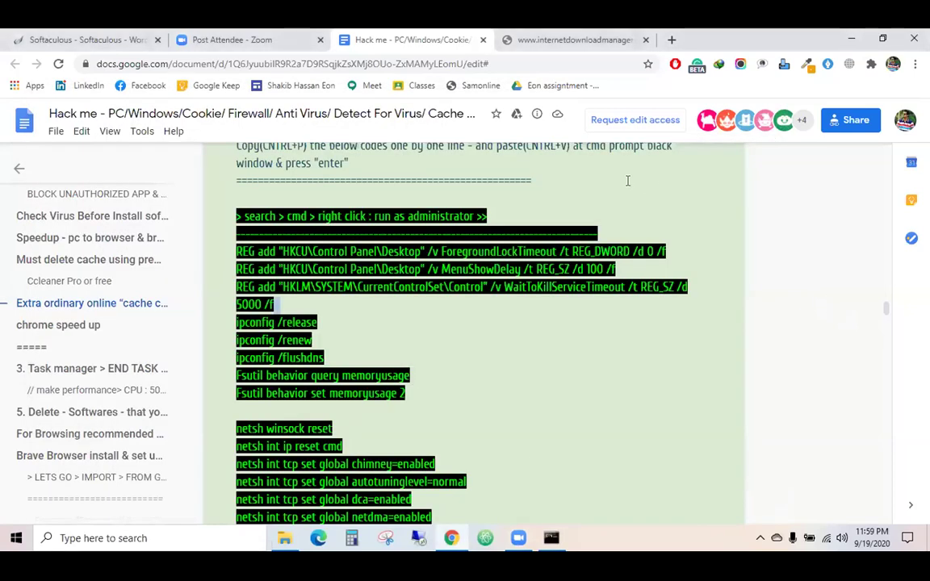
{"action": "left_click", "coordinate": [551, 538]}
{"action": "left_click_drag", "start_coordinate": [261, 146], "coordinate": [801, 168]}
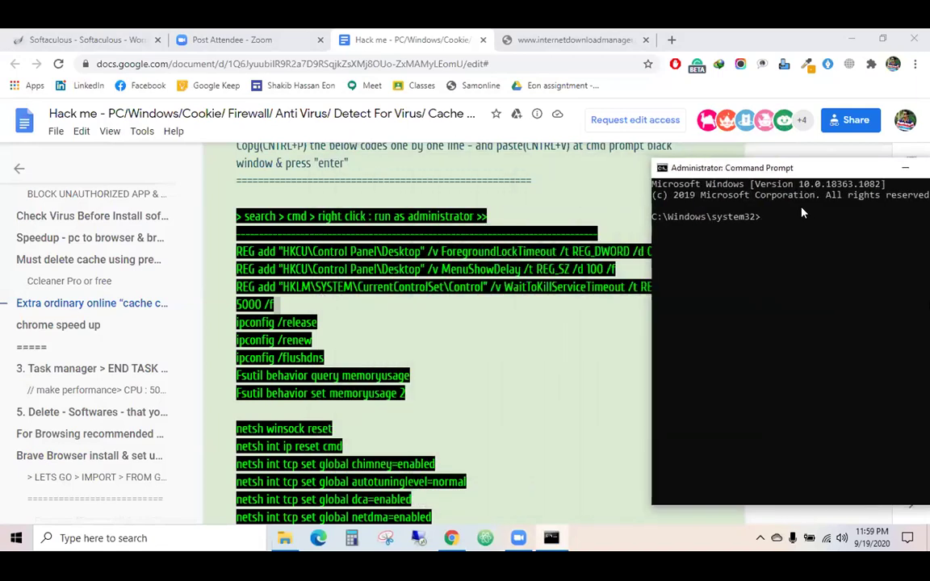
Copy the ipconfig /renew line from the guide and run it in the administrator Command Prompt
{"action": "scroll", "coordinate": [255, 202], "scroll_direction": "down", "scroll_amount": 3}
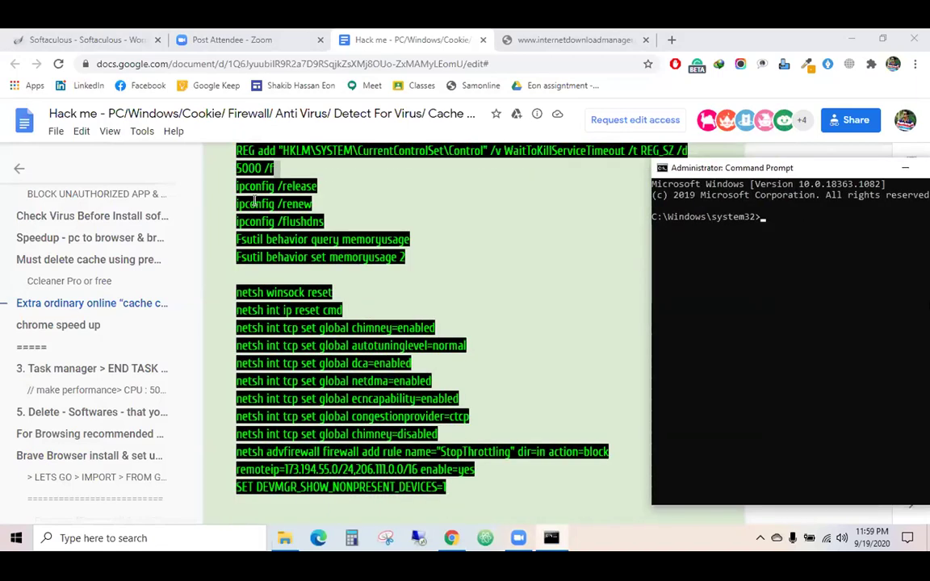
{"action": "triple_click", "coordinate": [255, 202]}
{"action": "key", "text": "super+c"}
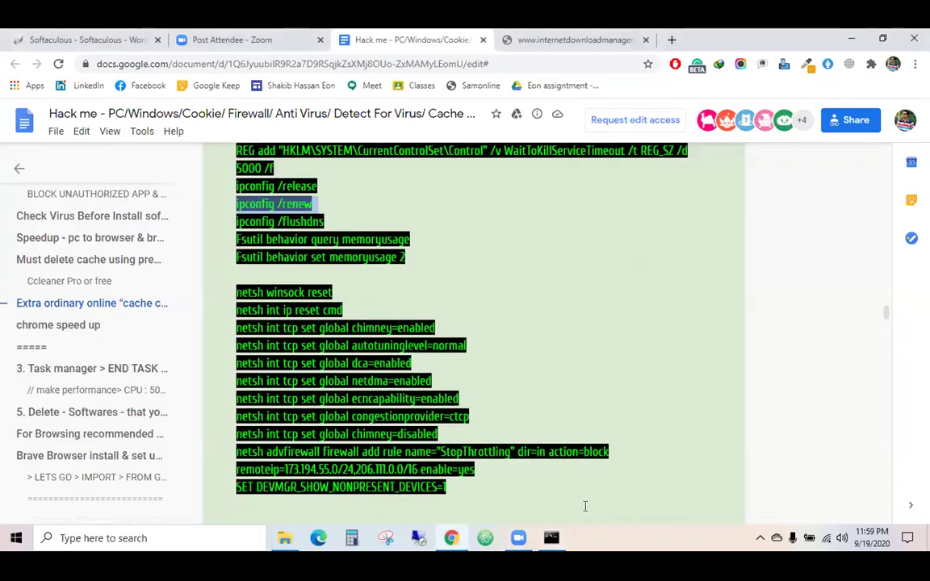
{"action": "left_click", "coordinate": [551, 539]}
{"action": "right_click", "coordinate": [774, 250]}
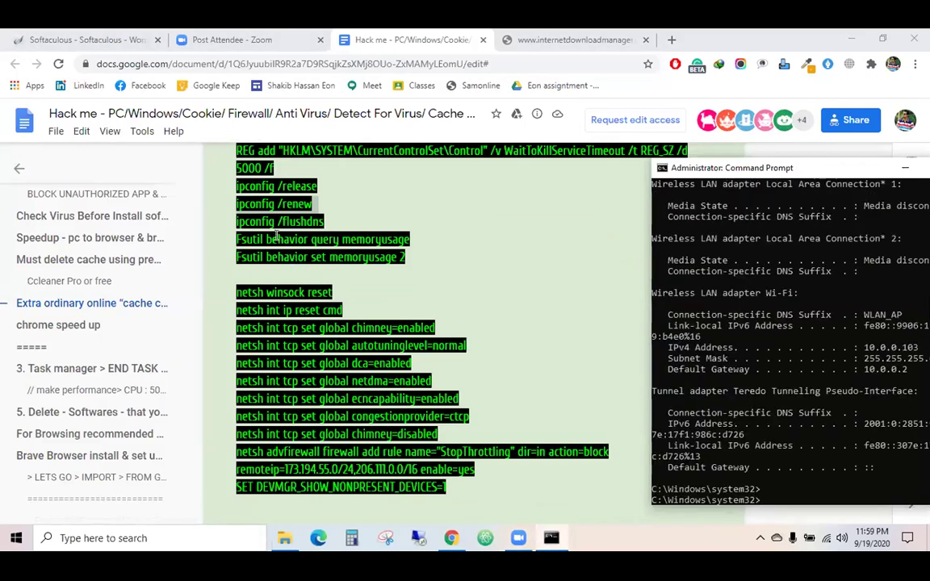
Copy Fsutil behavior query memoryusage and Fsutil behavior set memoryusage 2 from the guide and run each in Command Prompt
{"action": "left_click", "coordinate": [287, 239]}
{"action": "triple_click", "coordinate": [323, 239]}
{"action": "left_click", "coordinate": [551, 537]}
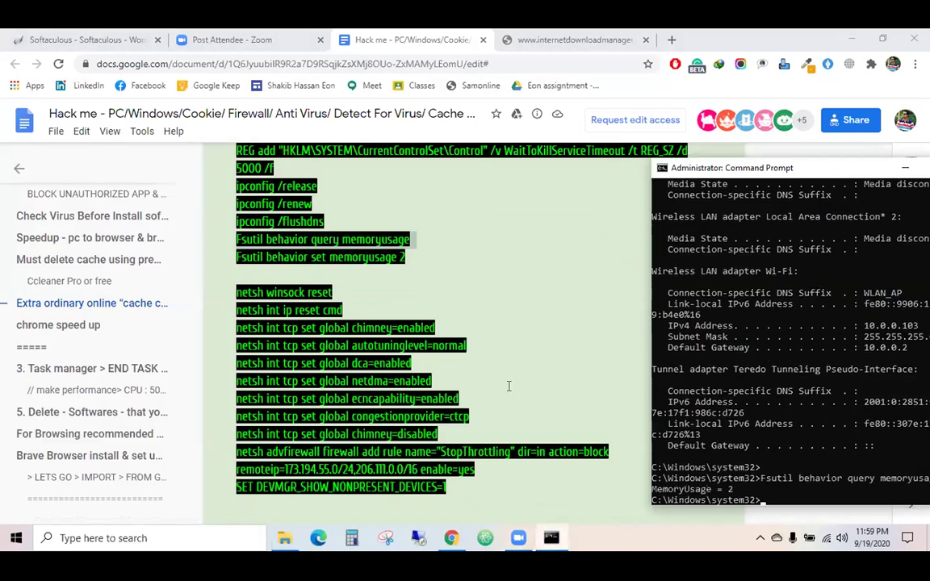
{"action": "triple_click", "coordinate": [280, 257]}
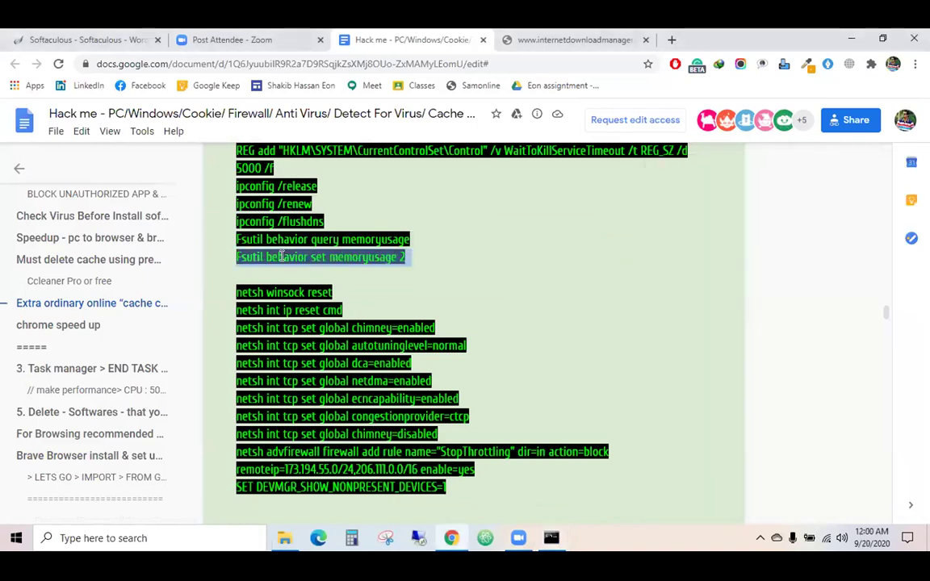
{"action": "left_click", "coordinate": [551, 538]}
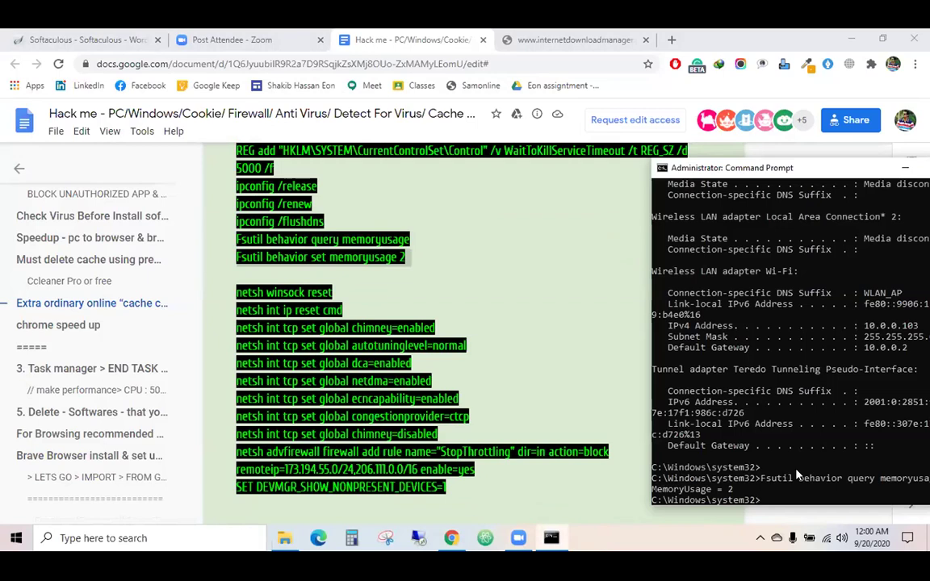
{"action": "type", "text": "Fsutil behavior set memoryusage 2"}
{"action": "left_click", "coordinate": [551, 538]}
Copy netsh winsock reset and netsh int ip reset cmd from the guide and run each in Command Prompt
{"action": "triple_click", "coordinate": [283, 292]}
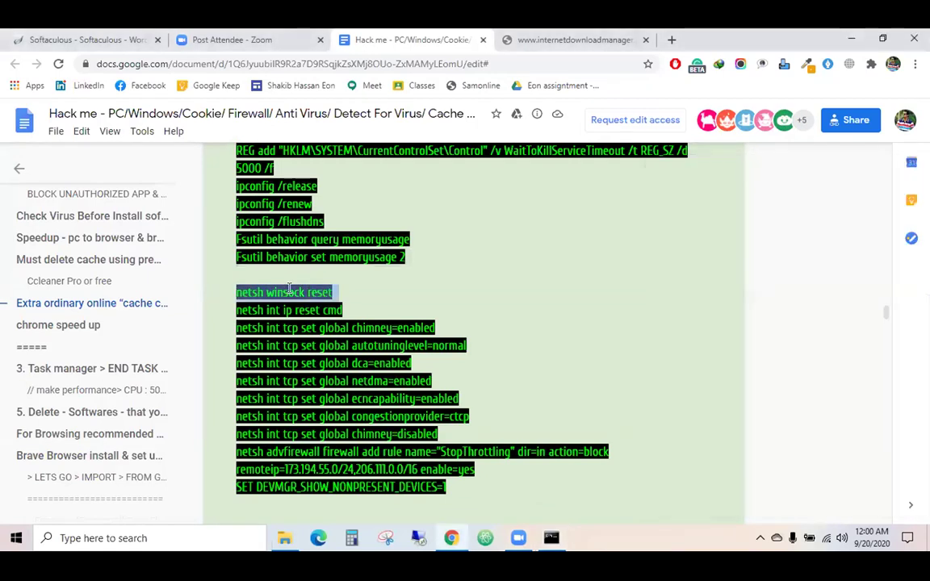
{"action": "left_click", "coordinate": [551, 537]}
{"action": "type", "text": "netsh winsock reset"}
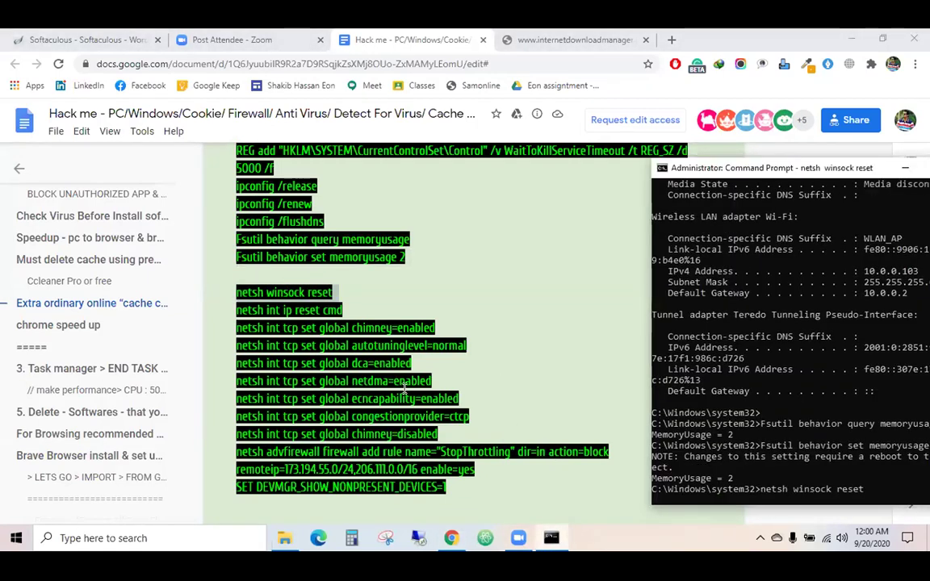
{"action": "left_click", "coordinate": [552, 538]}
{"action": "triple_click", "coordinate": [283, 310]}
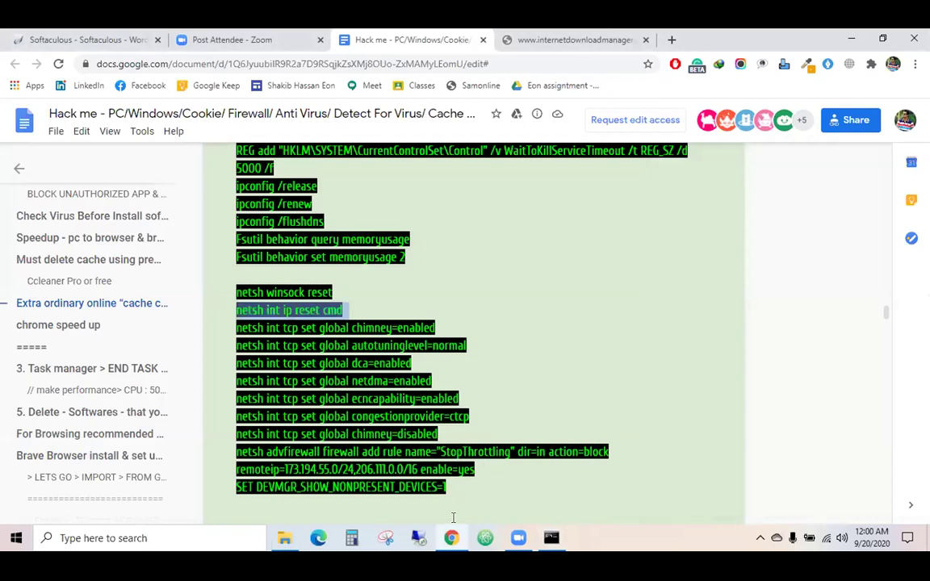
{"action": "left_click", "coordinate": [561, 549]}
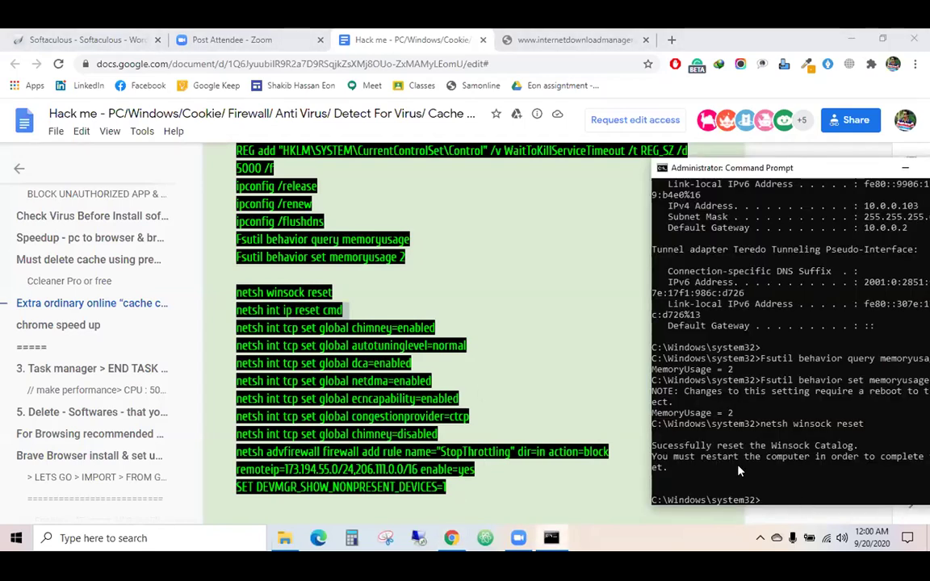
{"action": "type", "text": "netsh int ip reset cmd"}
{"action": "left_click", "coordinate": [552, 538]}
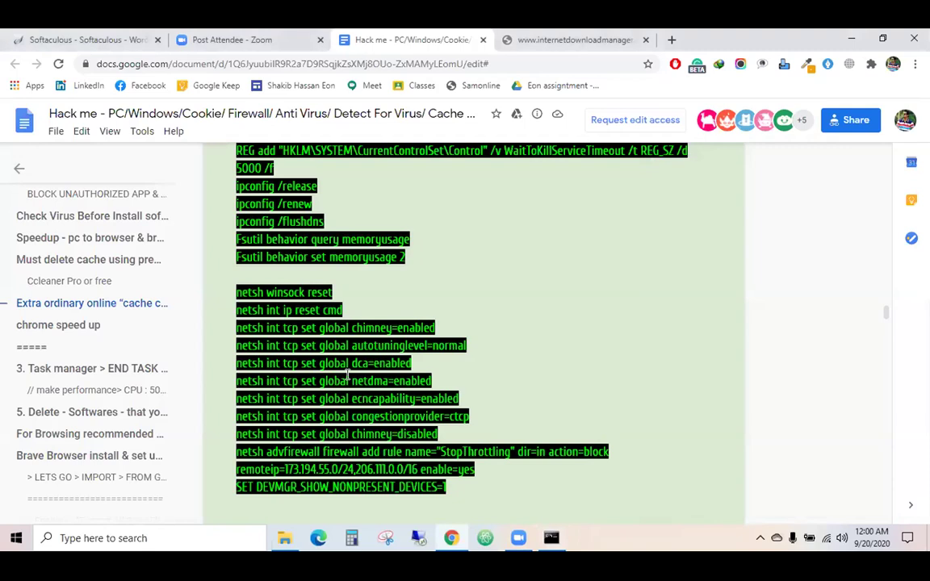
Run the guide's netsh int tcp set global lines for chimney=enabled and autotuninglevel=normal in Command Prompt
{"action": "triple_click", "coordinate": [313, 331]}
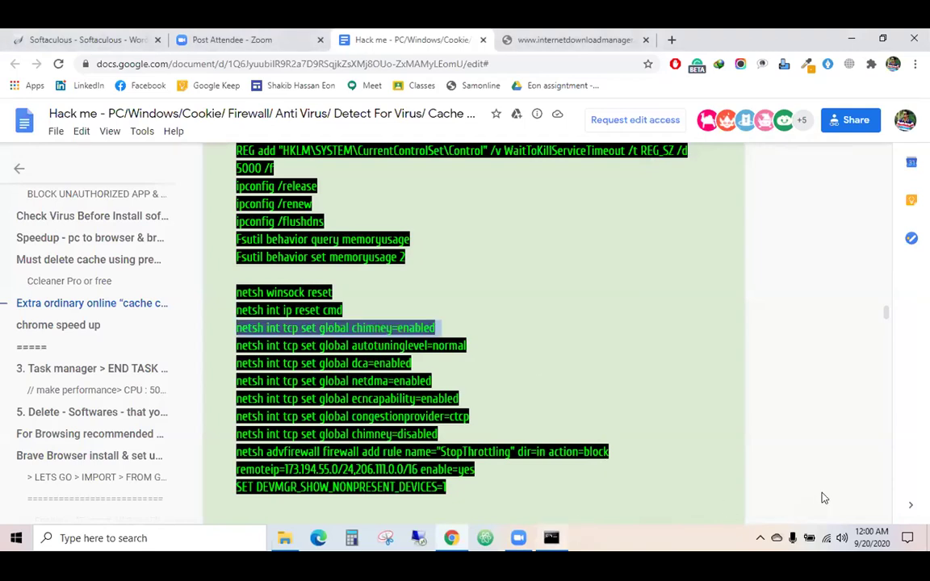
{"action": "left_click", "coordinate": [551, 538]}
{"action": "key", "text": "ctrl+v"}
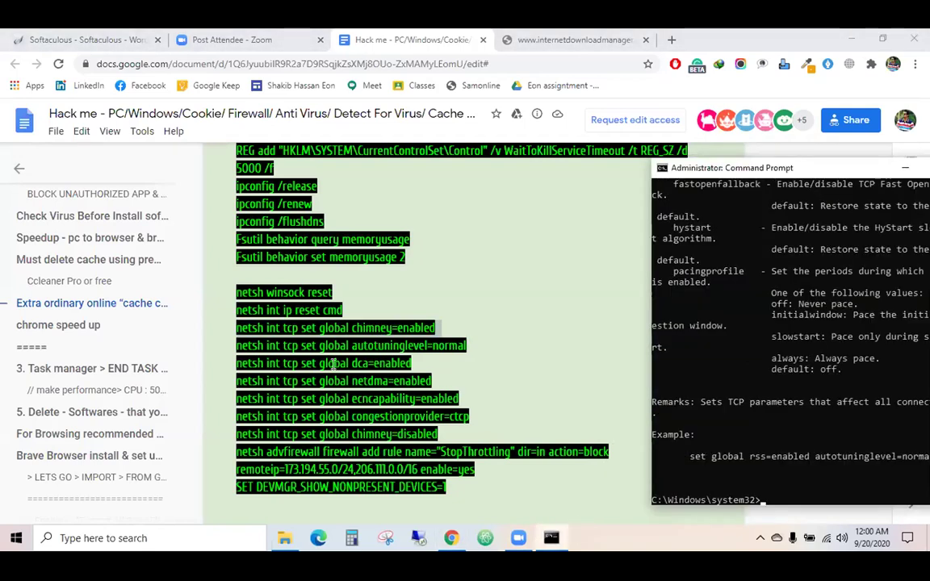
{"action": "triple_click", "coordinate": [332, 347]}
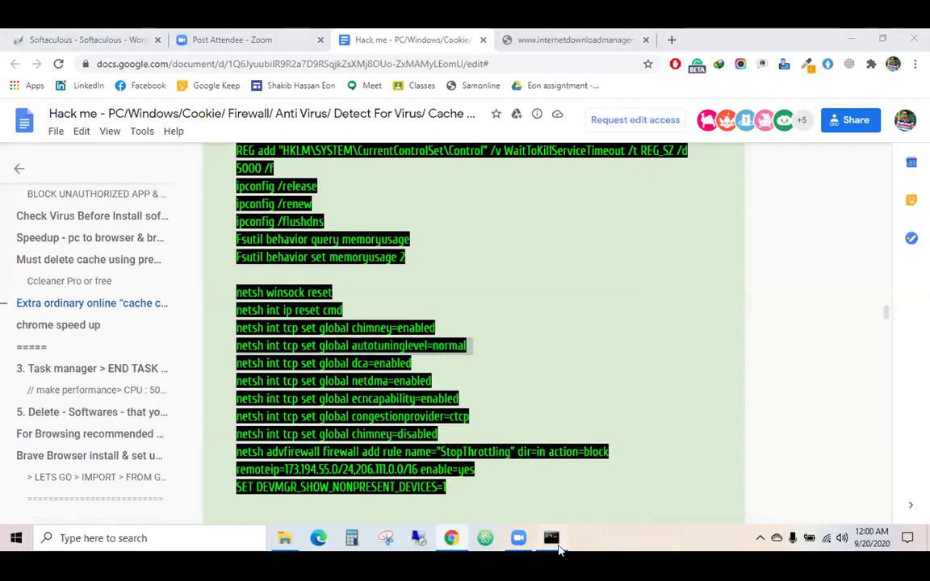
{"action": "left_click", "coordinate": [552, 538]}
{"action": "type", "text": "netsh int tcp set global autotuninglevel=normal"}
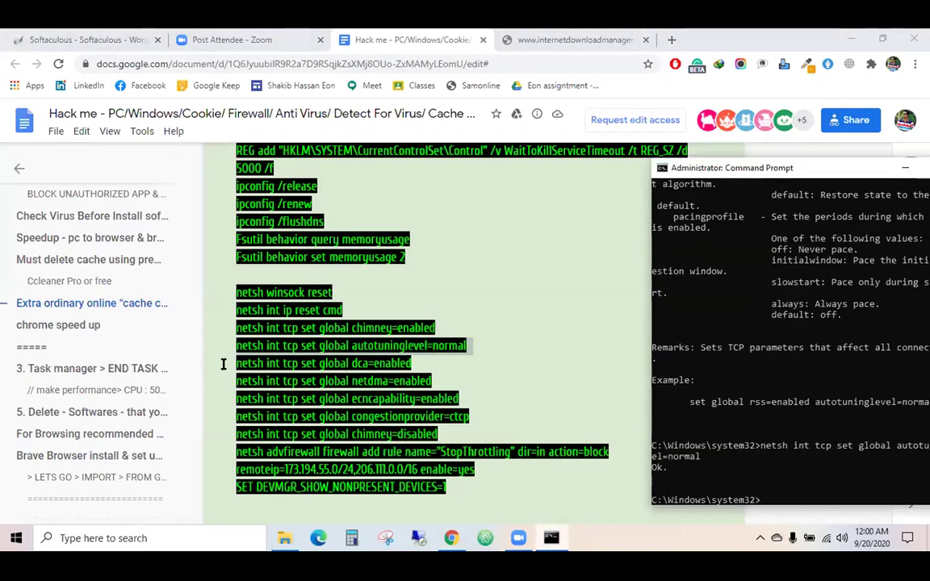
Run the guide's netsh int tcp set global lines for dca=enabled and netdma=enabled in Command Prompt
{"action": "triple_click", "coordinate": [275, 362]}
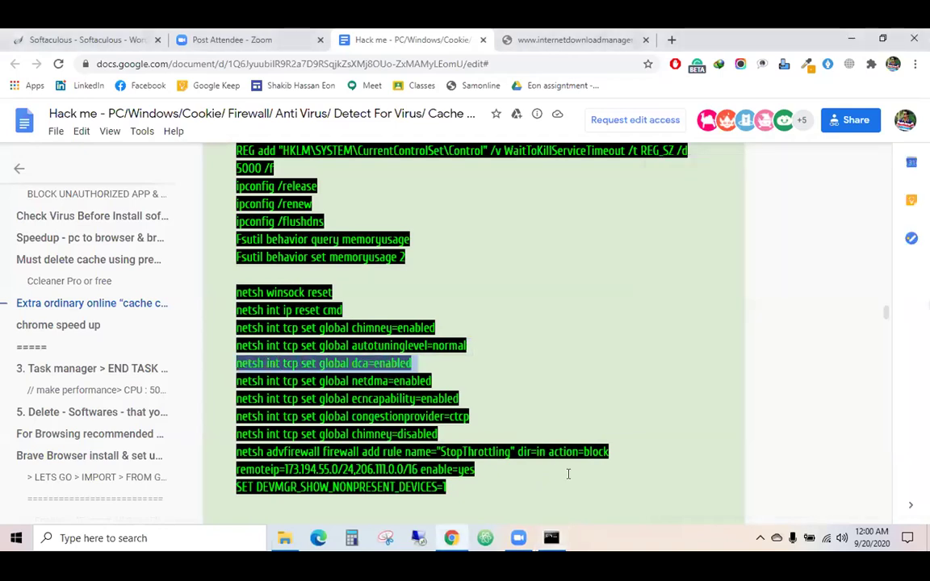
{"action": "key", "text": "ctrl+c"}
{"action": "left_click", "coordinate": [551, 538]}
{"action": "key", "text": "ctrl+v"}
{"action": "key", "text": "Return"}
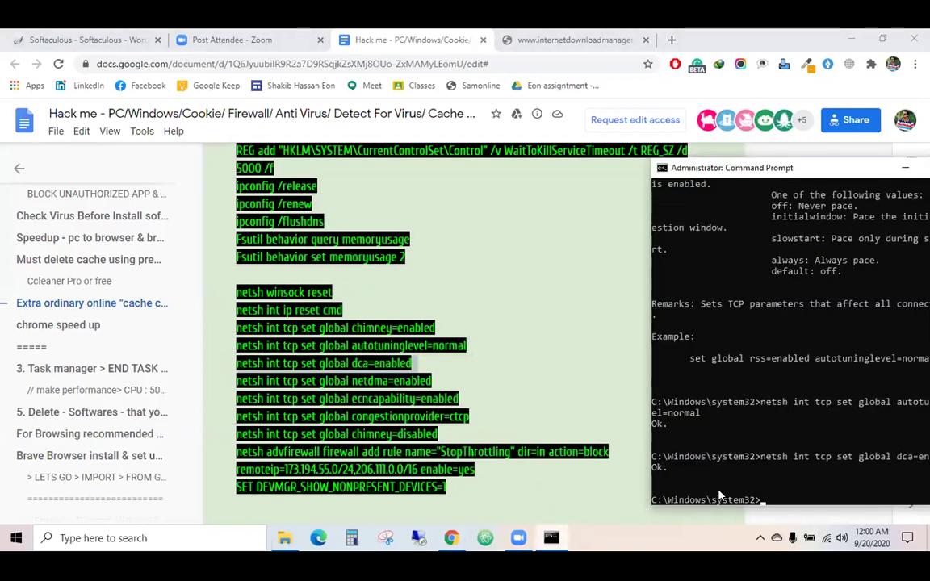
{"action": "triple_click", "coordinate": [322, 381]}
{"action": "key", "text": "ctrl+c"}
{"action": "left_click", "coordinate": [552, 538]}
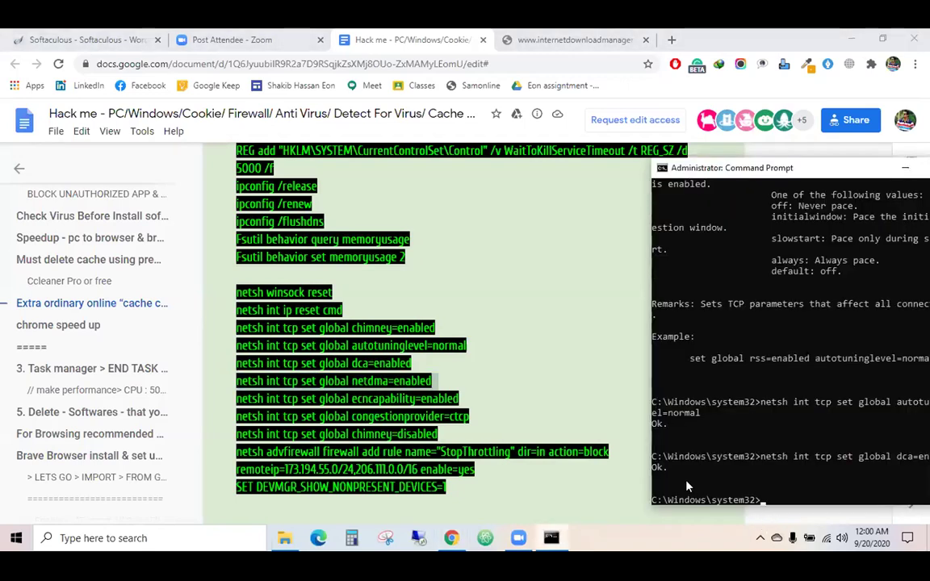
{"action": "key", "text": "ctrl+v"}
{"action": "key", "text": "Return"}
Run the guide's netsh int tcp set global lines for congestionprovider=ctcp and chimney=disabled in Command Prompt
{"action": "triple_click", "coordinate": [373, 419]}
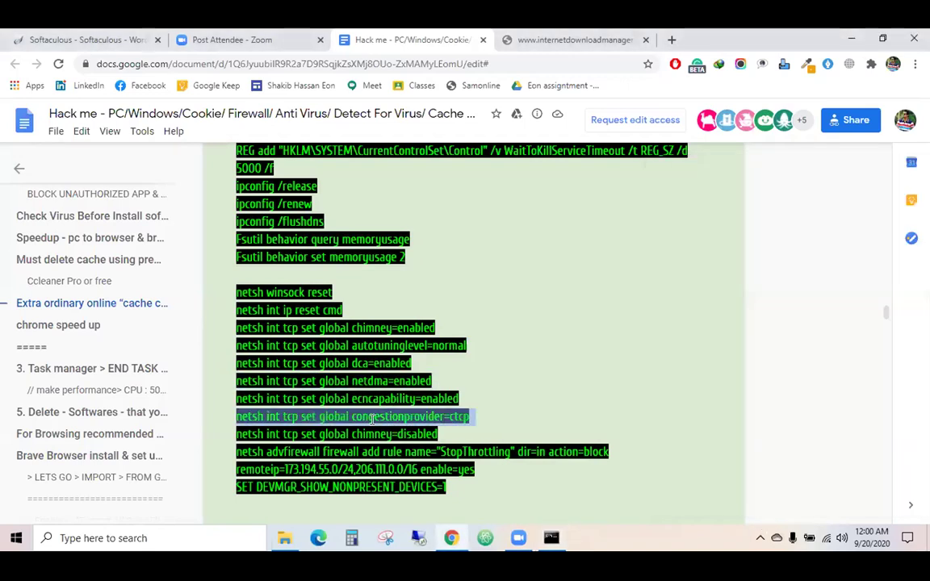
{"action": "left_click", "coordinate": [551, 538]}
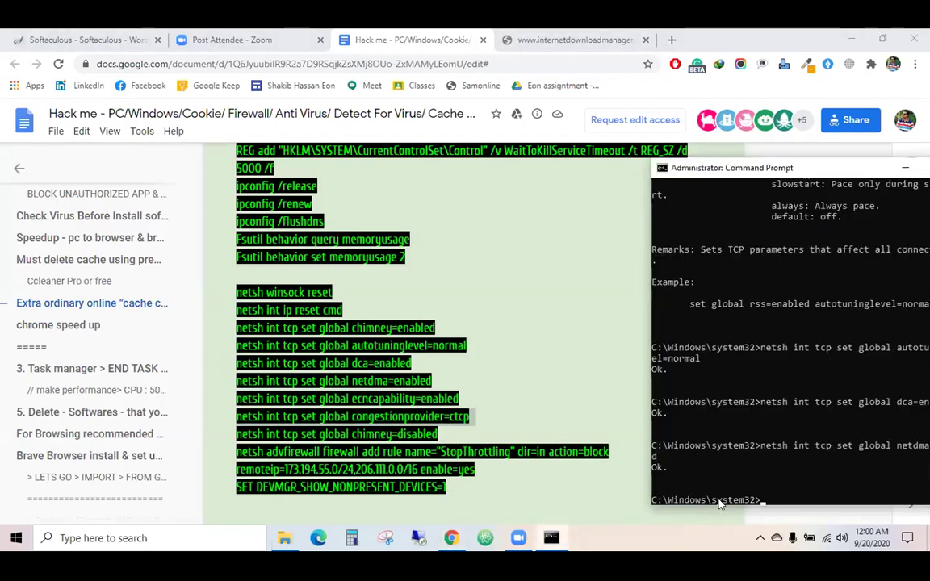
{"action": "key", "text": "ctrl+v"}
{"action": "key", "text": "Return"}
{"action": "triple_click", "coordinate": [382, 433]}
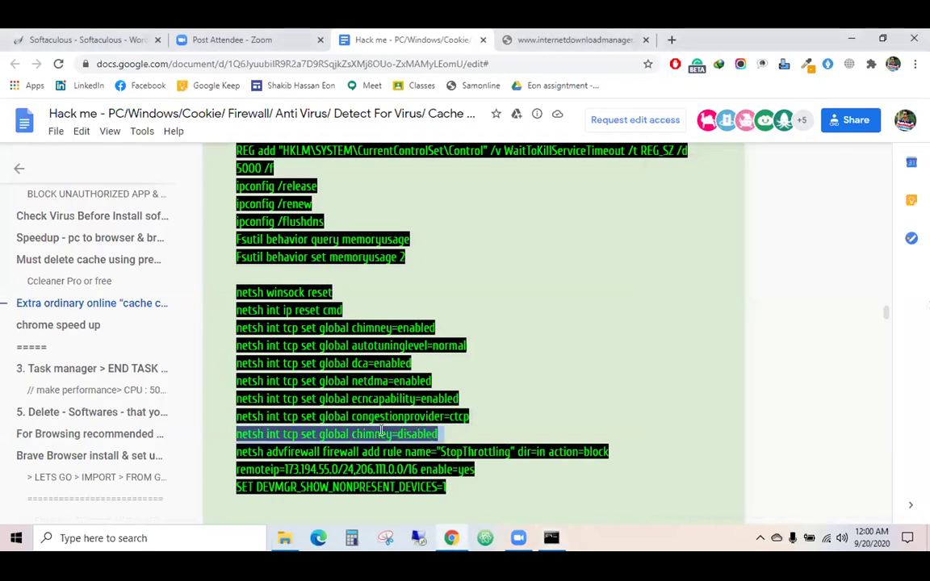
{"action": "key", "text": "alt+Tab"}
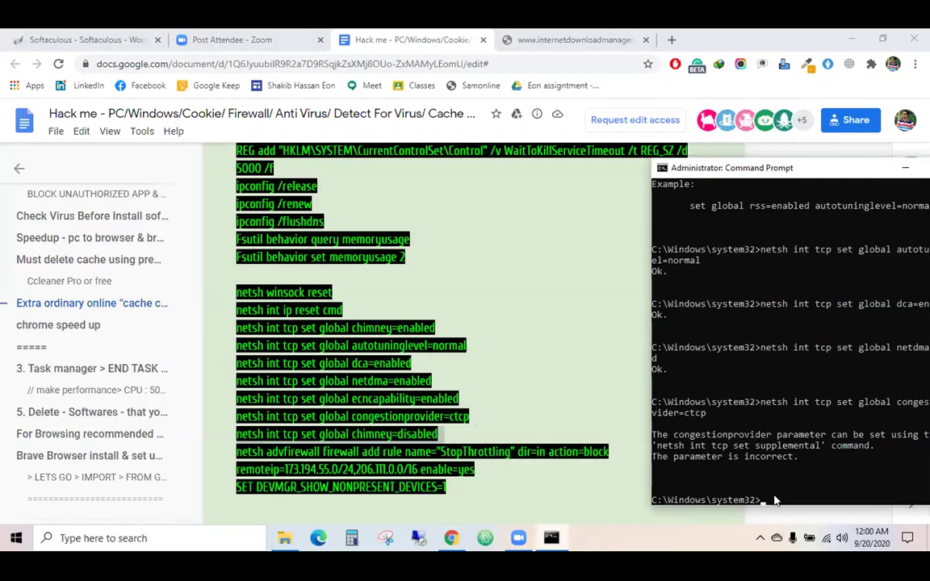
{"action": "key", "text": "ctrl+v"}
{"action": "key", "text": "Return"}
{"action": "key", "text": "alt+Tab"}
Copy and run netsh advfirewall firewall add rule name="StopThrottling" dir=in action=block remoteip=173.194.55.0/24,206.111.0.0/16 enable=yes from the guide
{"action": "triple_click", "coordinate": [413, 452]}
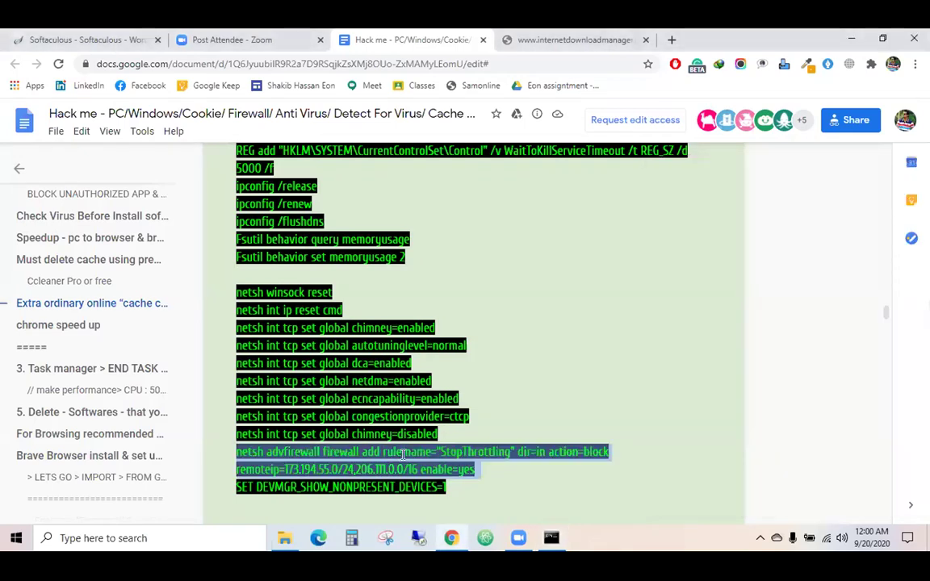
{"action": "key", "text": "ctrl+c"}
{"action": "key", "text": "alt+Tab"}
{"action": "key", "text": "ctrl+v"}
{"action": "key", "text": "Return"}
{"action": "key", "text": "alt+Tab"}
Copy SET DEVMGR_SHOW_NONPRESENT_DEVICES=1 from the guide and run it in the administrator Command Prompt
{"action": "triple_click", "coordinate": [393, 482]}
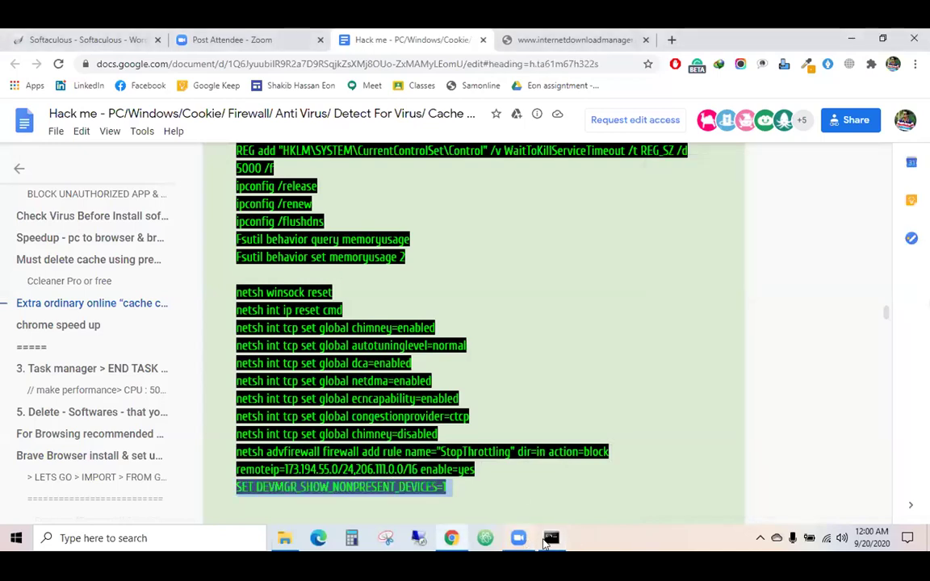
{"action": "key", "text": "ctrl+c"}
{"action": "key", "text": "alt+Tab"}
{"action": "key", "text": "ctrl+v"}
{"action": "key", "text": "Return"}
{"action": "scroll", "coordinate": [484, 448], "scroll_direction": "down", "scroll_amount": 7}
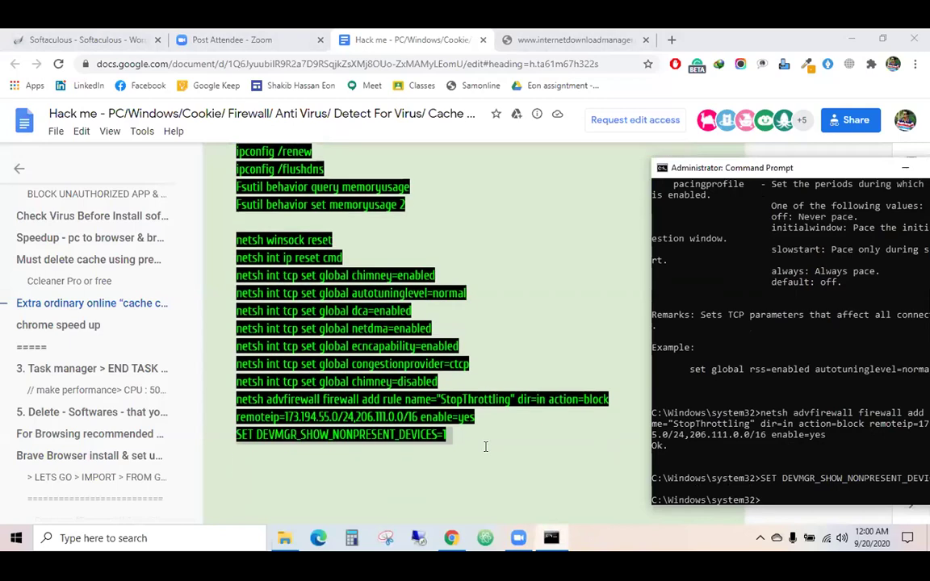
Close the administrator Command Prompt window
{"action": "scroll", "coordinate": [485, 448], "scroll_direction": "up", "scroll_amount": 5}
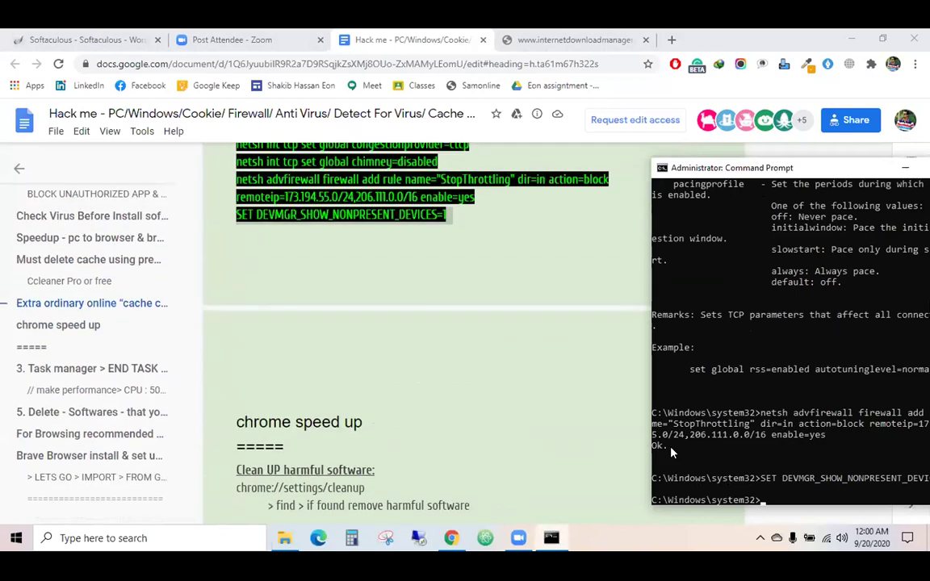
{"action": "left_click_drag", "start_coordinate": [815, 176], "coordinate": [526, 157]}
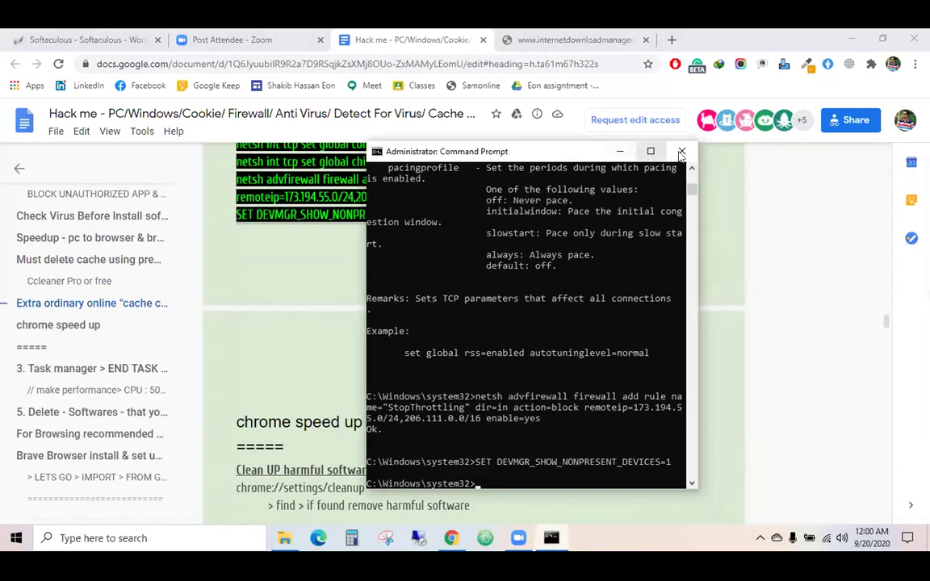
{"action": "left_click", "coordinate": [692, 150]}
Load youtube.com in a new tab to check browsing speed, and close it along with the internetdownloadmanager tab
{"action": "left_click", "coordinate": [674, 40]}
{"action": "type", "text": "y"}
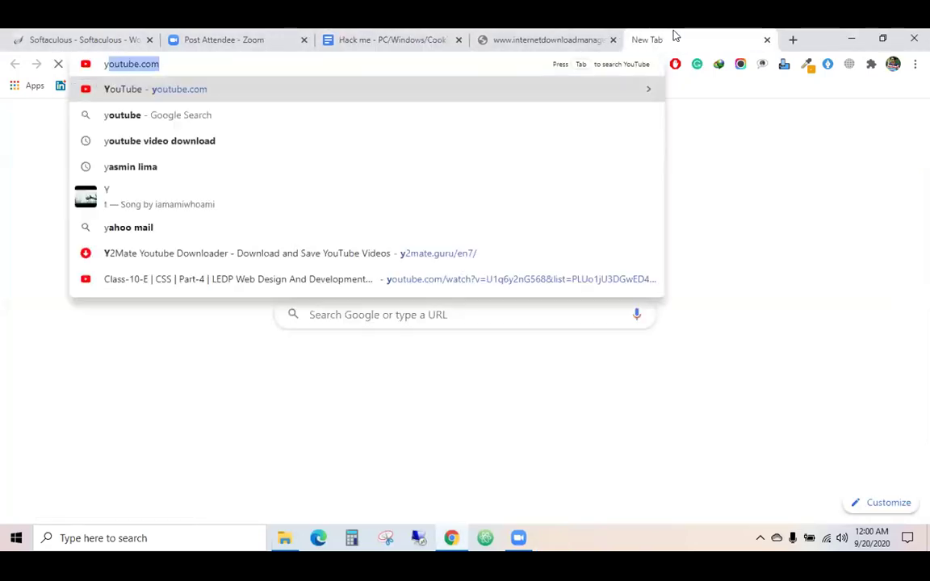
{"action": "key", "text": "Return"}
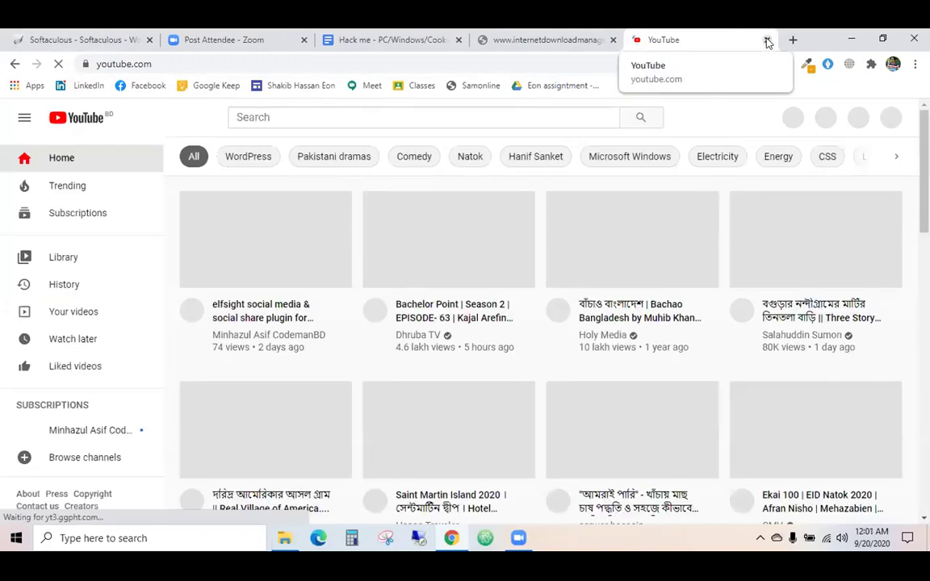
{"action": "left_click", "coordinate": [768, 41]}
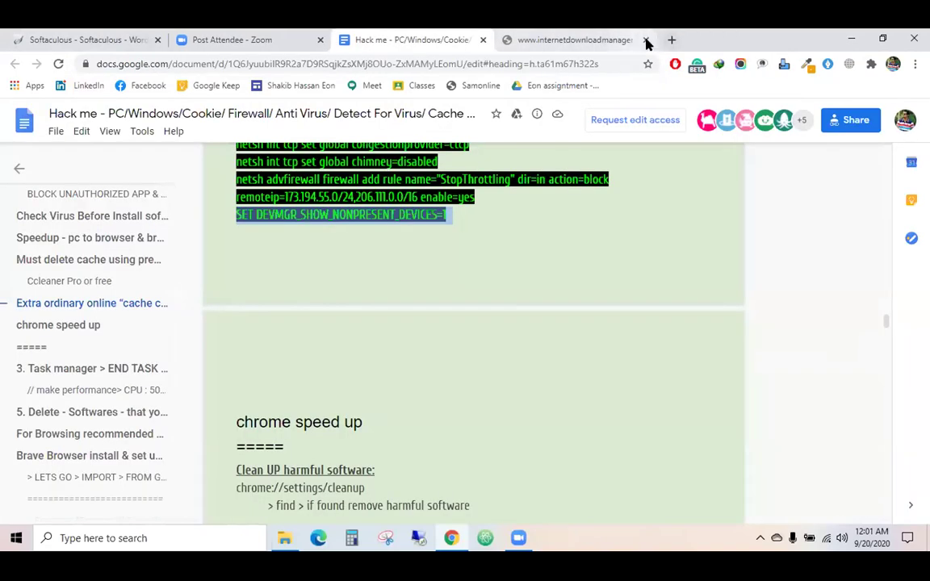
{"action": "left_click", "coordinate": [645, 40]}
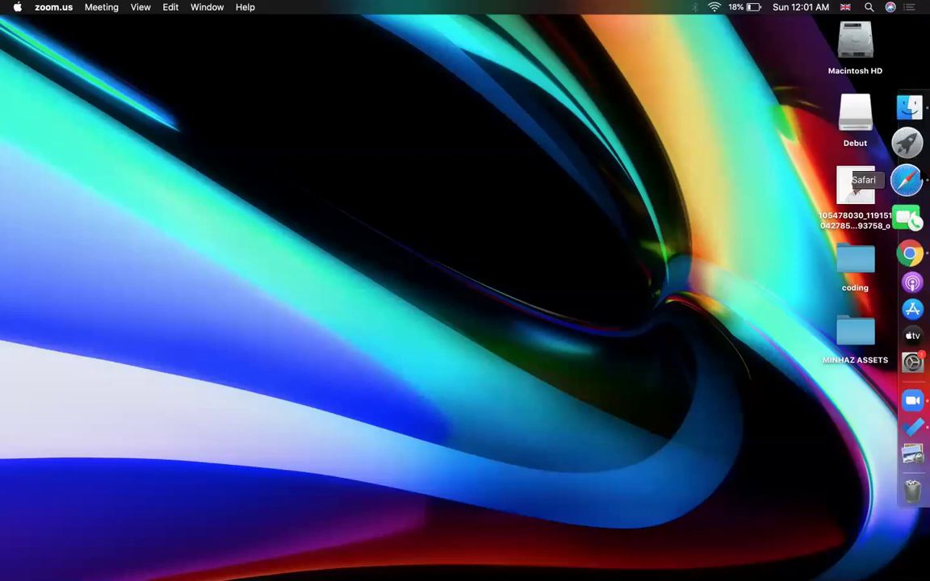
Switch to the editable guide in Safari and lengthen the row of equals signs under the "chrome speed up" heading
{"action": "left_click", "coordinate": [911, 184]}
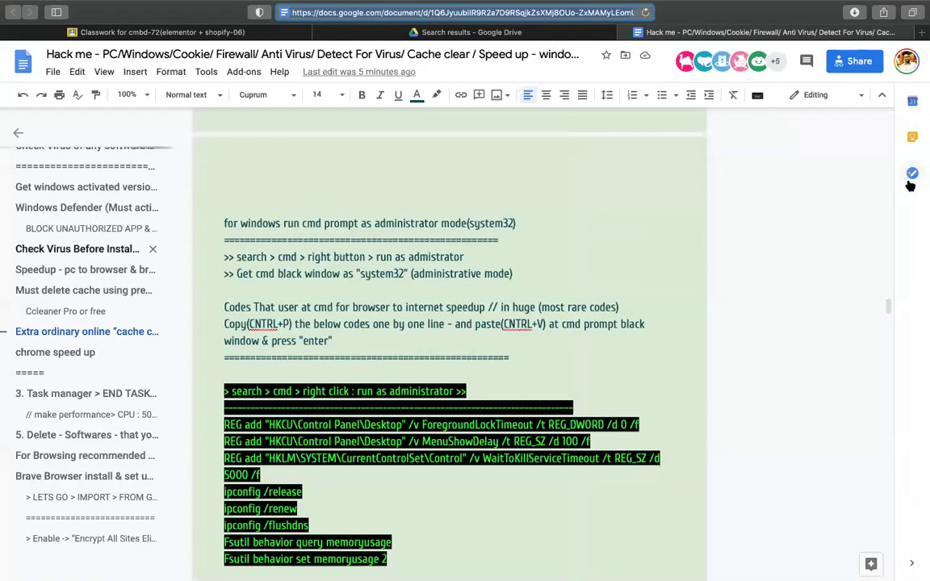
{"action": "scroll", "coordinate": [590, 324], "scroll_direction": "down", "scroll_amount": 5}
{"action": "scroll", "coordinate": [590, 325], "scroll_direction": "down", "scroll_amount": 4}
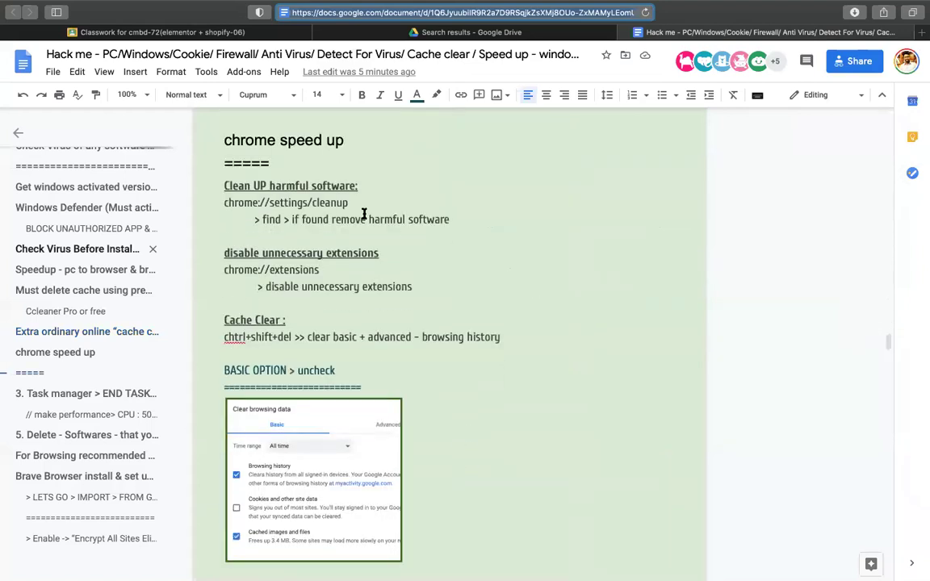
{"action": "left_click", "coordinate": [269, 163]}
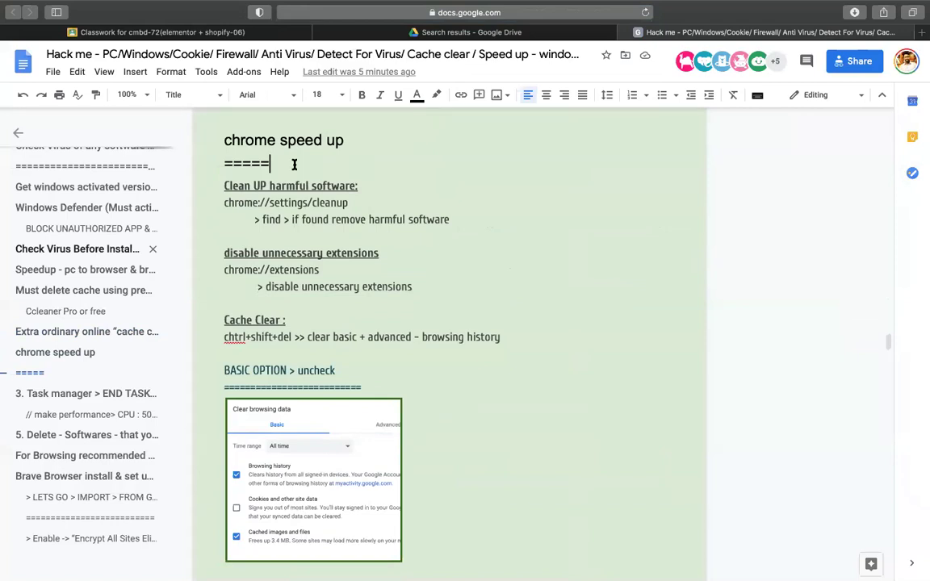
{"action": "type", "text": "==========="}
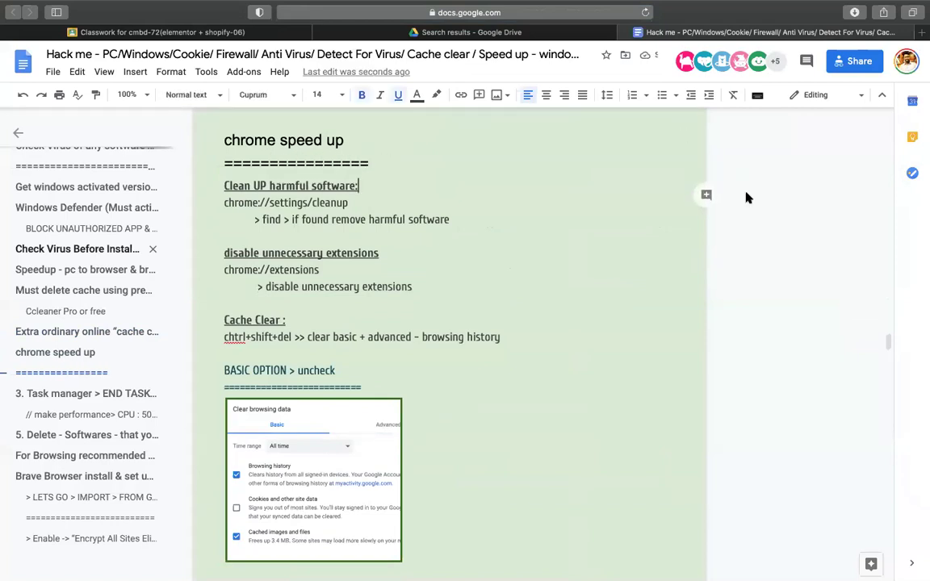
{"action": "double_click", "coordinate": [359, 161]}
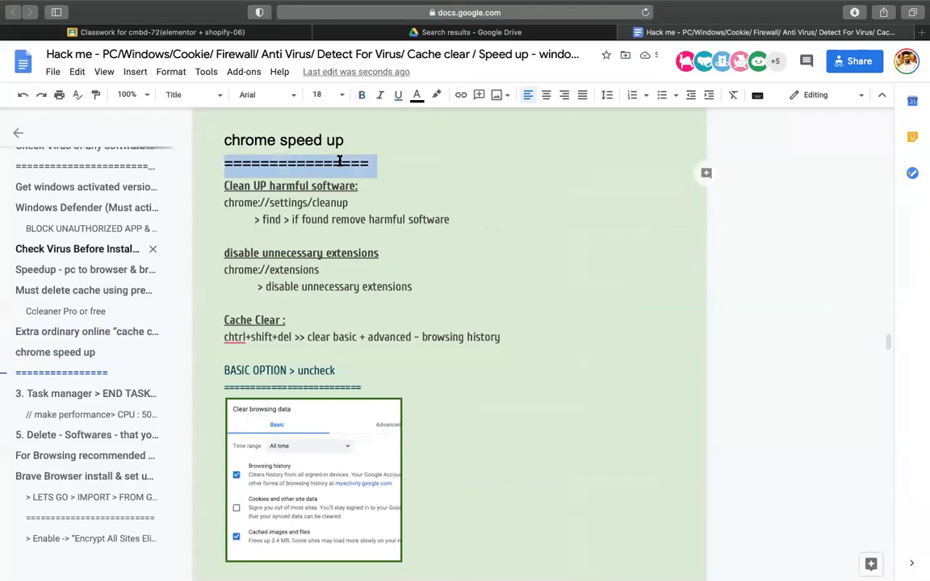
{"action": "left_click", "coordinate": [289, 164]}
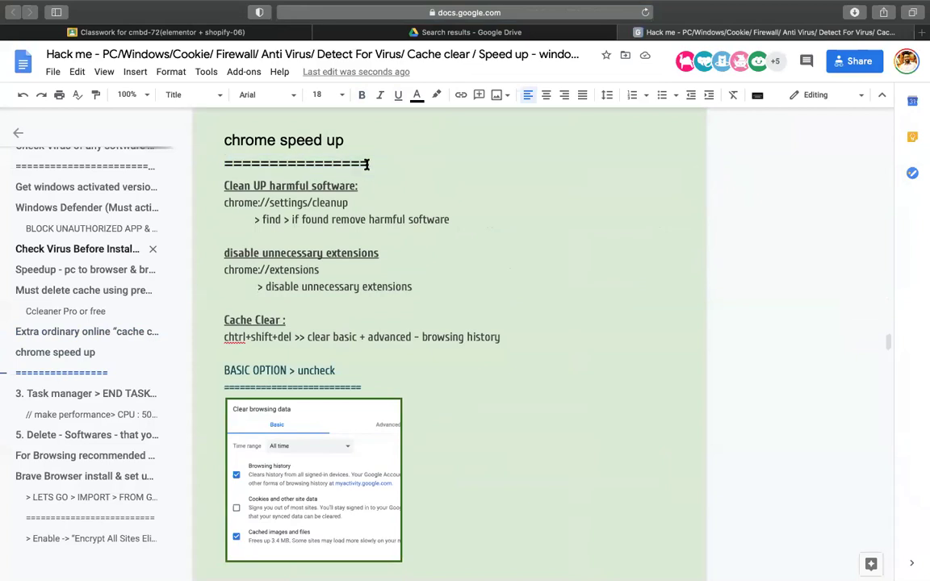
{"action": "left_click_drag", "start_coordinate": [390, 161], "coordinate": [201, 172]}
{"action": "left_click", "coordinate": [357, 141]}
{"action": "double_click", "coordinate": [370, 163]}
Show the preview of the whatvwant.com resource link in the guide's section on speeding up the PC with command prompt codes
{"action": "scroll", "coordinate": [383, 203], "scroll_direction": "up", "scroll_amount": 2}
{"action": "scroll", "coordinate": [383, 203], "scroll_direction": "up", "scroll_amount": 10}
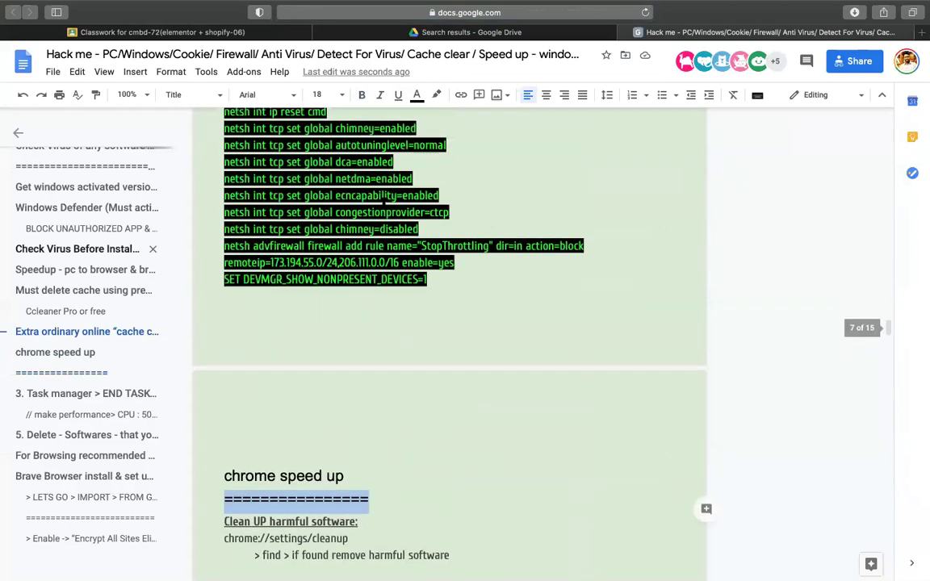
{"action": "scroll", "coordinate": [383, 203], "scroll_direction": "up", "scroll_amount": 2}
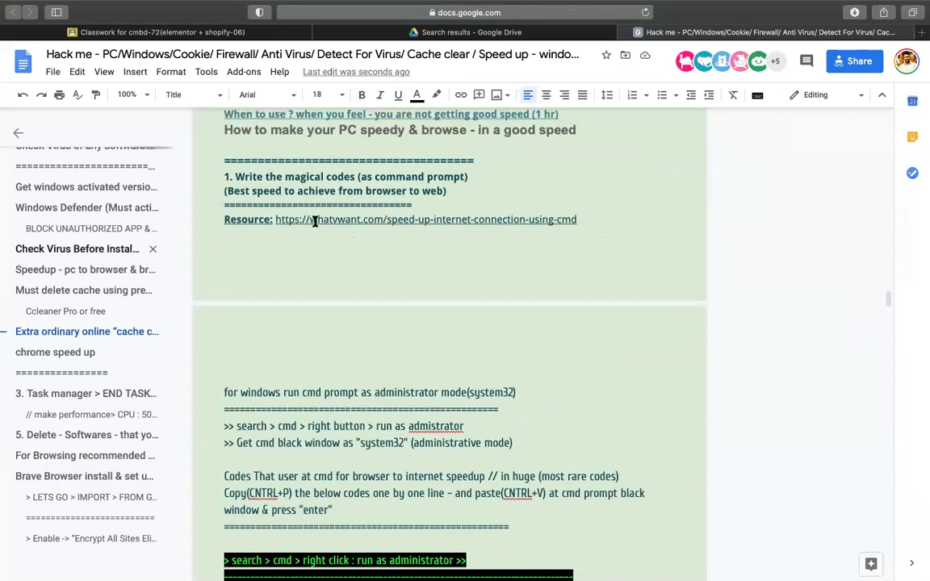
{"action": "left_click", "coordinate": [310, 220]}
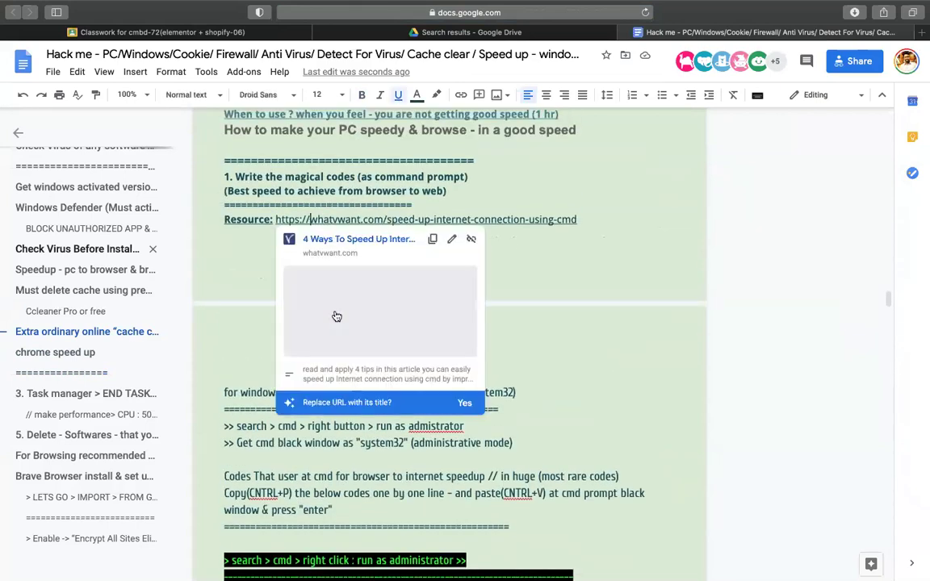
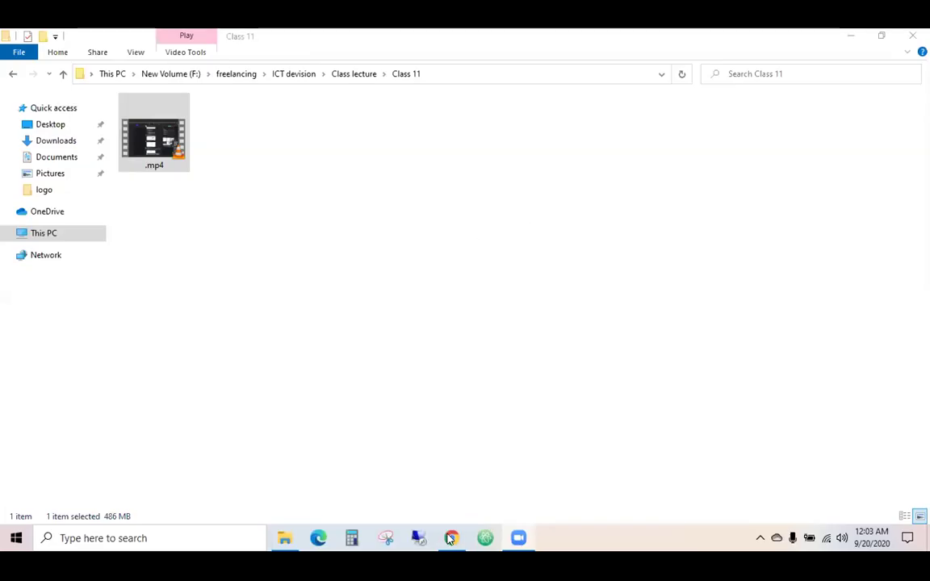
Switch to Chrome, open chrome://settings/cleanup from the guide in a new tab, and run the search for harmful software
{"action": "left_click", "coordinate": [449, 538]}
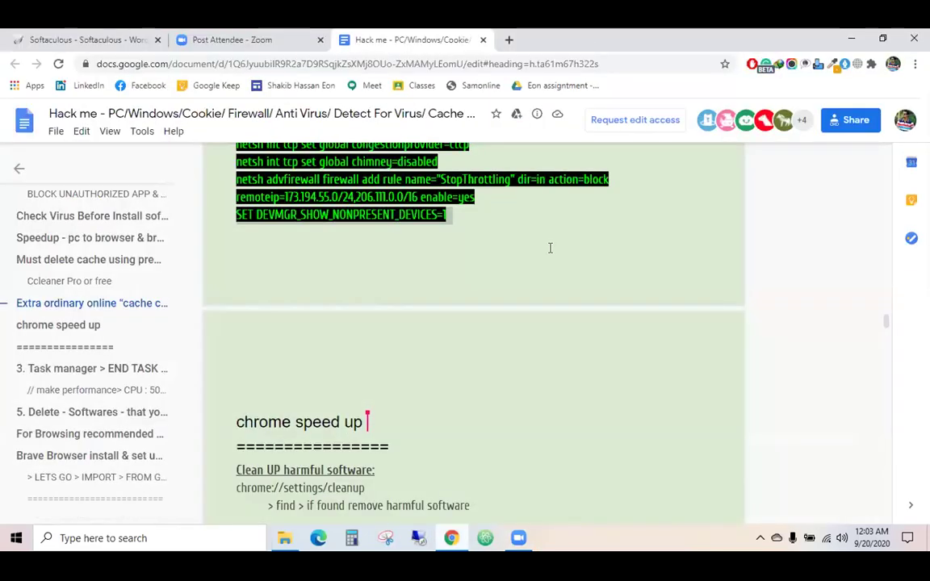
{"action": "scroll", "coordinate": [549, 264], "scroll_direction": "down", "scroll_amount": 5}
{"action": "scroll", "coordinate": [385, 250], "scroll_direction": "up", "scroll_amount": 2}
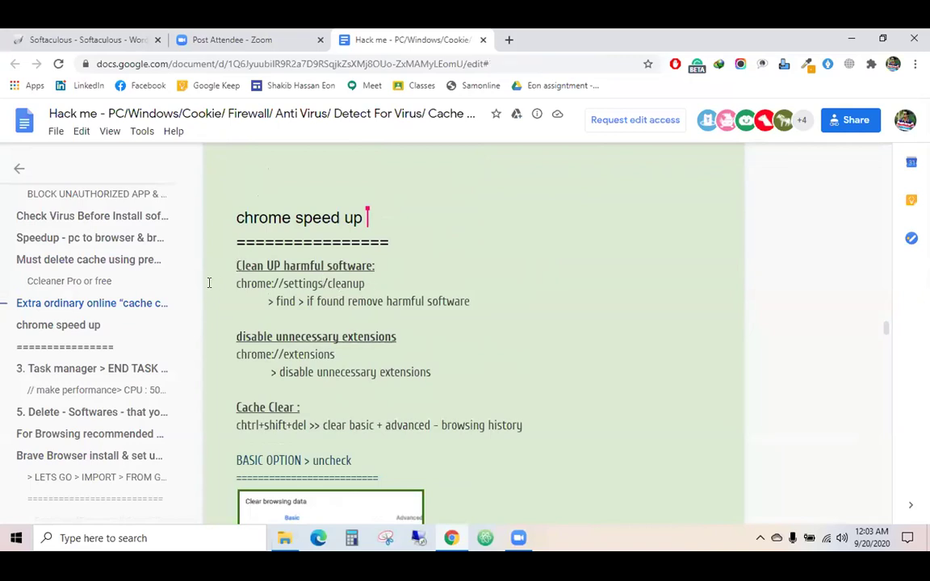
{"action": "triple_click", "coordinate": [232, 285]}
{"action": "key", "text": "ctrl+c"}
{"action": "left_click", "coordinate": [508, 39]}
{"action": "key", "text": "ctrl+v"}
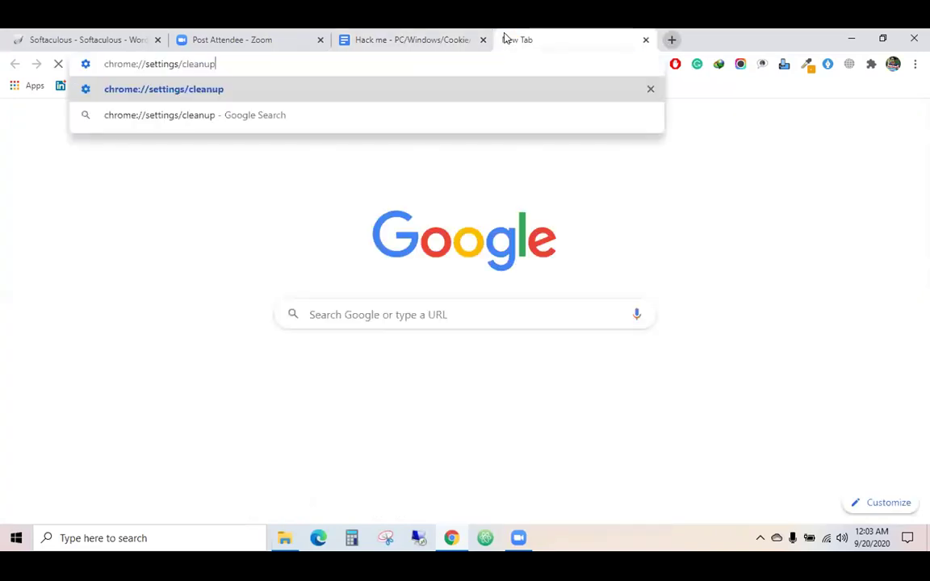
{"action": "key", "text": "Return"}
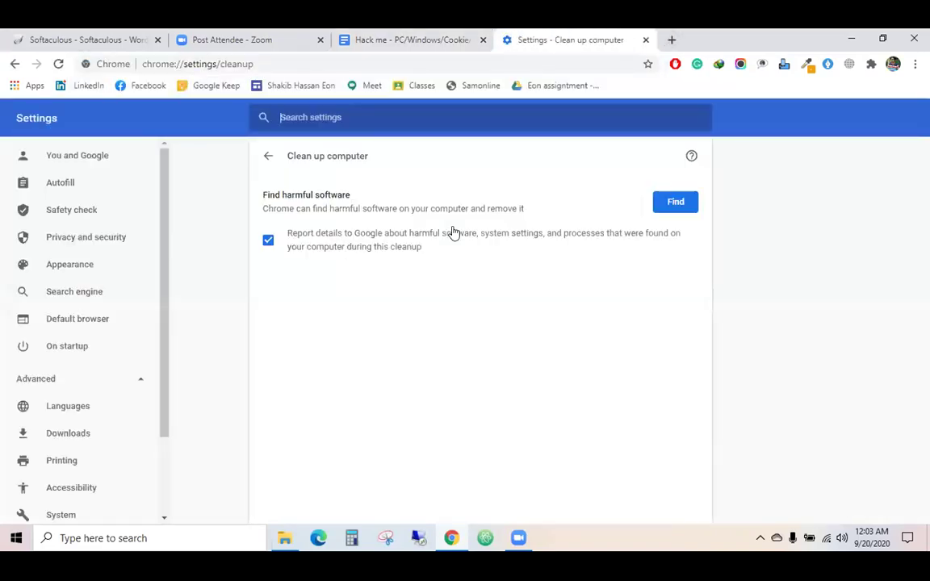
{"action": "left_click", "coordinate": [675, 201]}
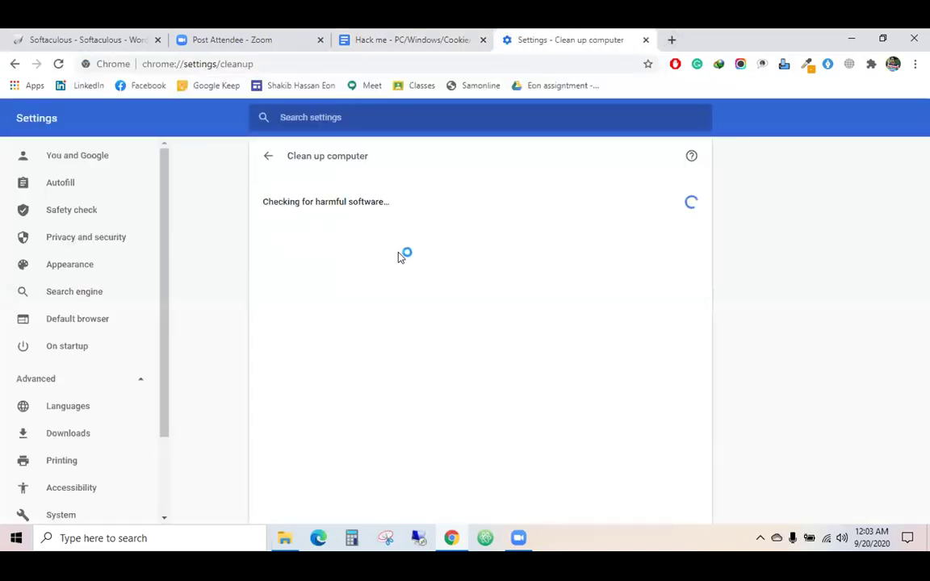
Consult the guide's "disable unnecessary extensions" section and open Chrome's Extensions page
{"action": "left_click", "coordinate": [432, 36]}
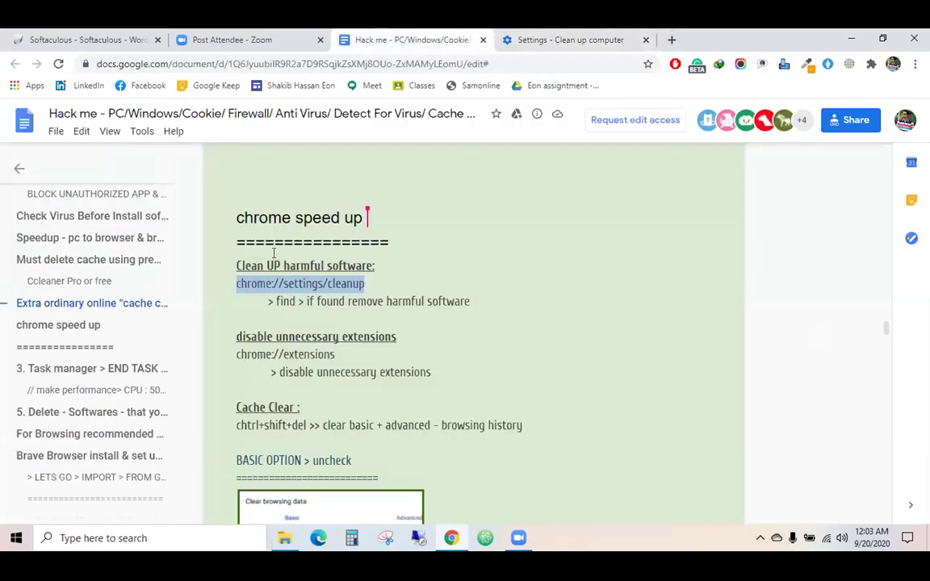
{"action": "scroll", "coordinate": [278, 242], "scroll_direction": "down", "scroll_amount": 1}
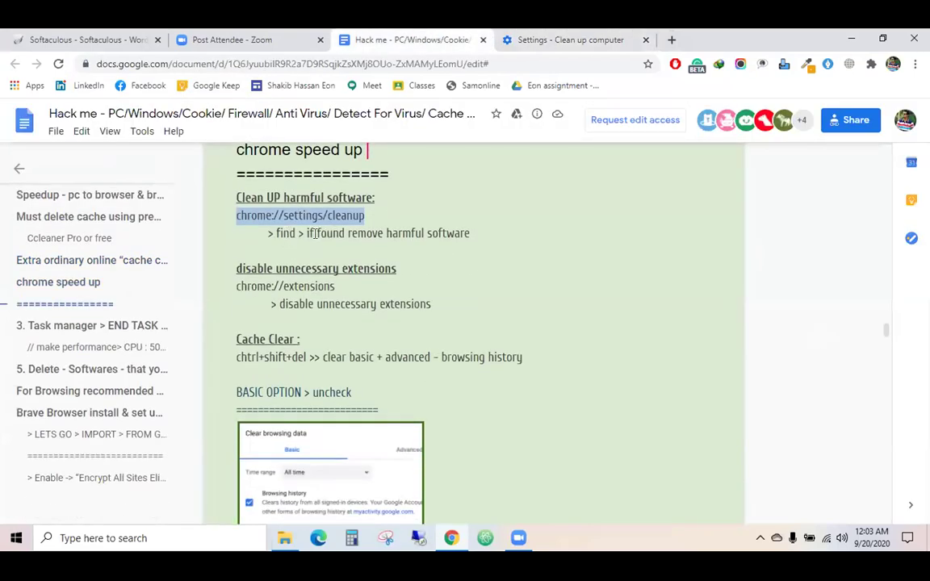
{"action": "triple_click", "coordinate": [315, 233]}
{"action": "left_click", "coordinate": [253, 272]}
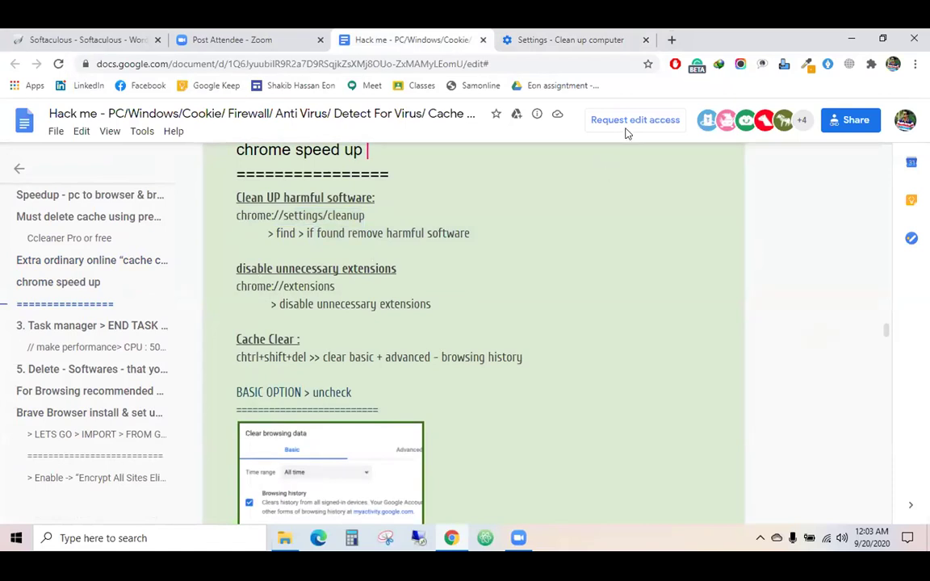
{"action": "left_click", "coordinate": [915, 64]}
{"action": "mouse_move", "coordinate": [789, 257]}
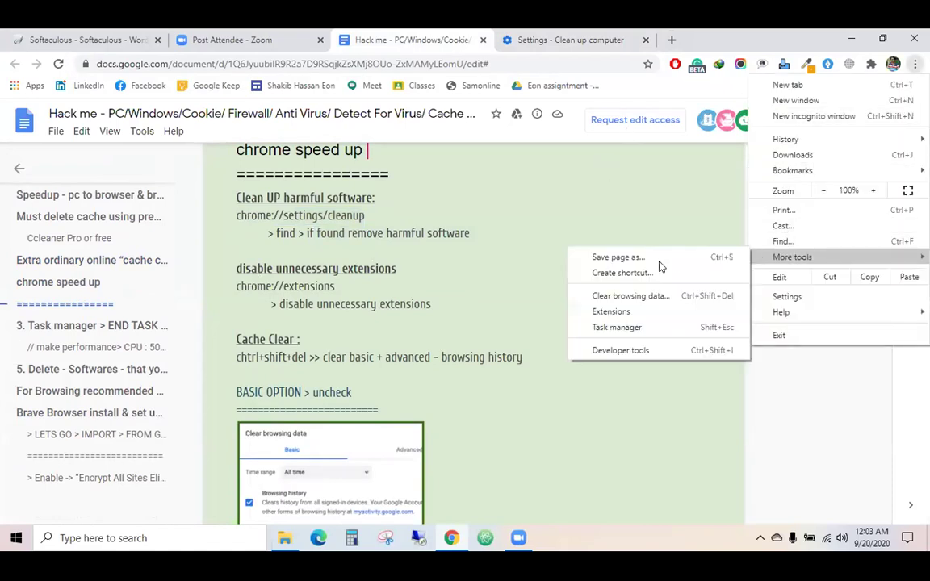
{"action": "left_click", "coordinate": [633, 312]}
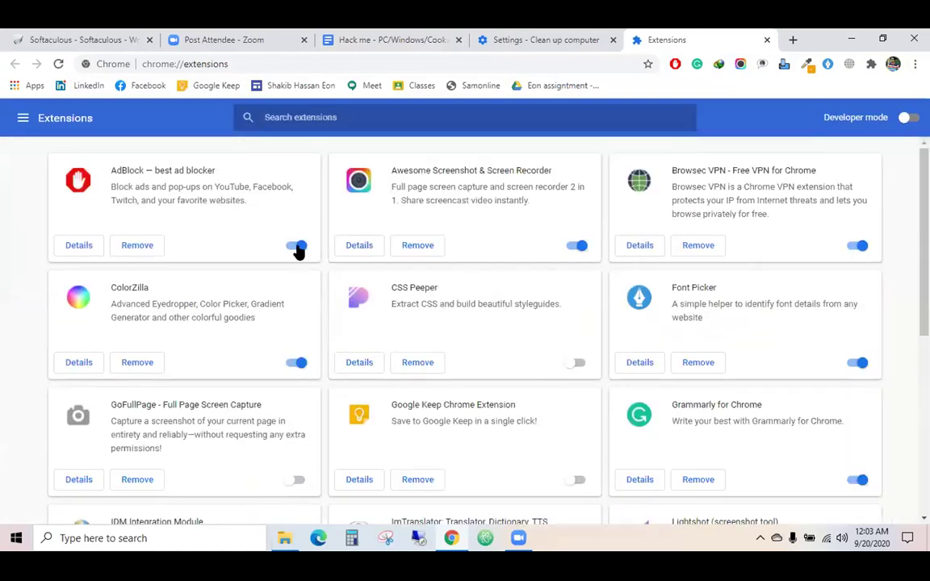
Review the installed Chrome extensions and which of them are enabled
{"action": "scroll", "coordinate": [258, 275], "scroll_direction": "down", "scroll_amount": 2}
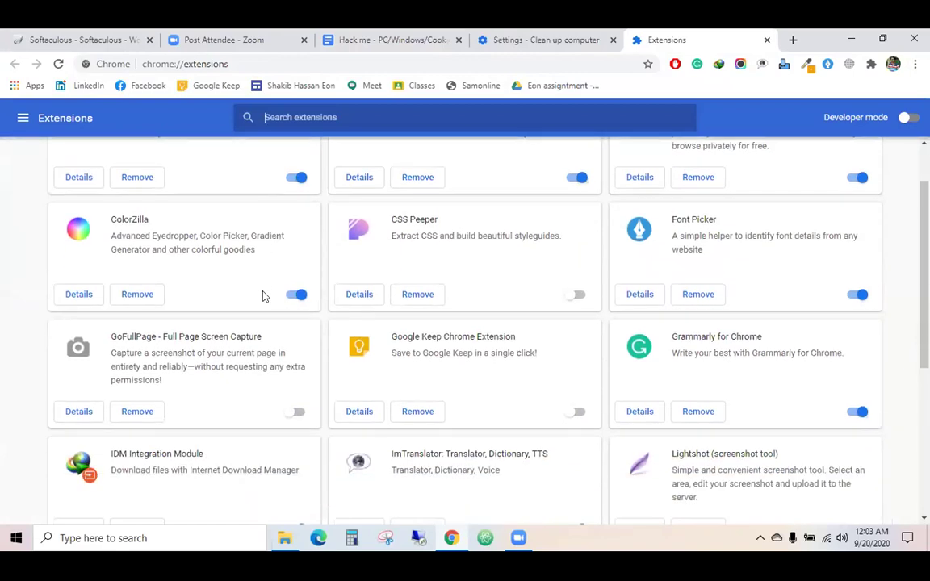
{"action": "scroll", "coordinate": [752, 309], "scroll_direction": "down", "scroll_amount": 3}
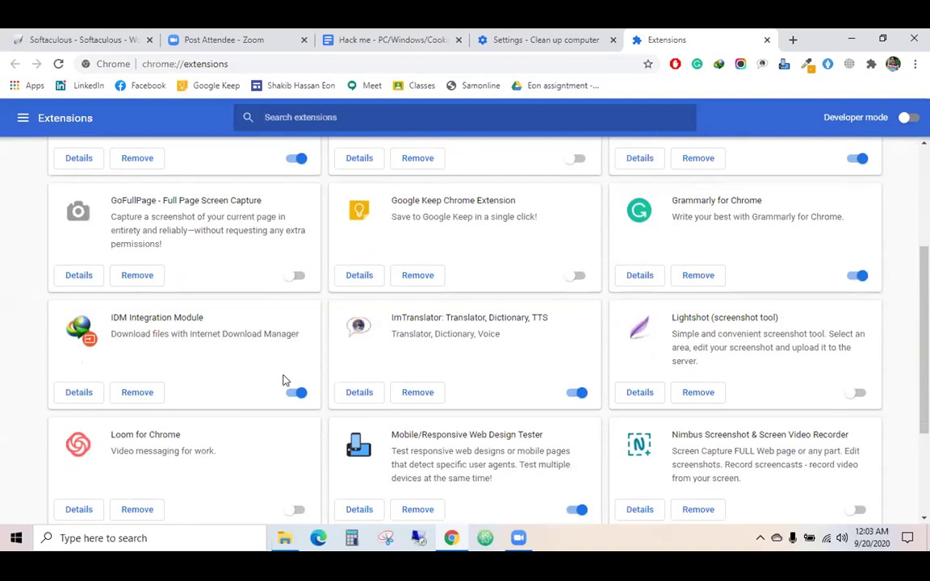
{"action": "scroll", "coordinate": [485, 237], "scroll_direction": "down", "scroll_amount": 3}
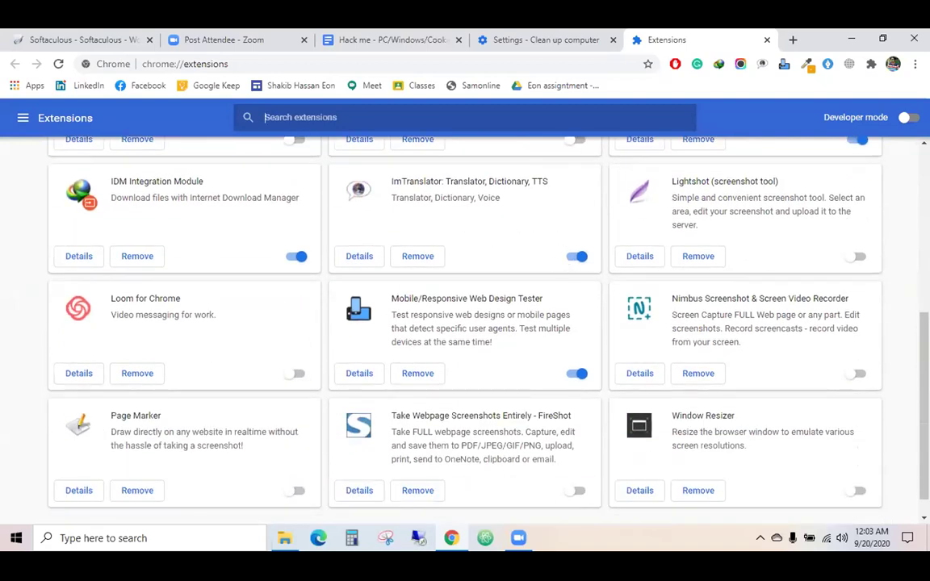
{"action": "scroll", "coordinate": [751, 296], "scroll_direction": "down", "scroll_amount": 1}
{"action": "scroll", "coordinate": [439, 292], "scroll_direction": "up", "scroll_amount": 2}
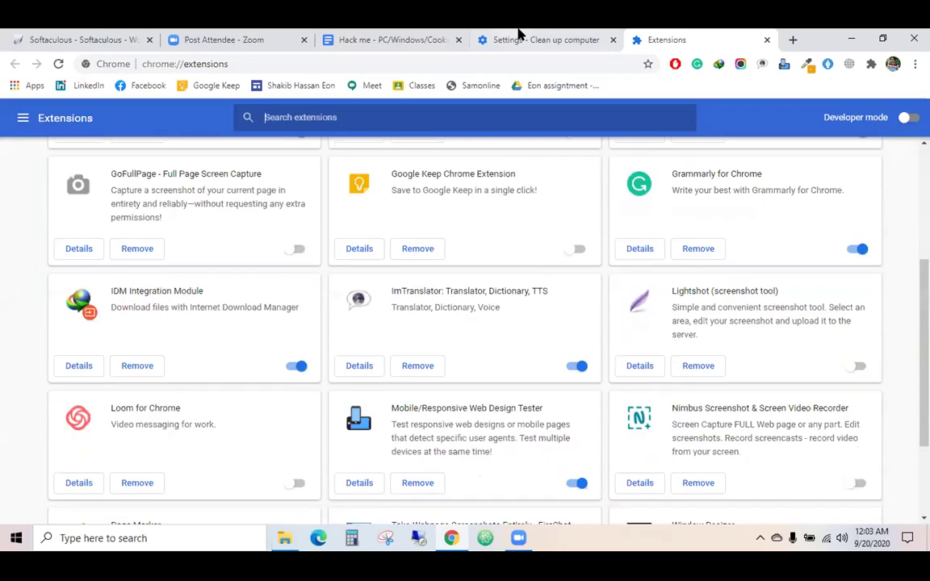
Consult the guide's Cache Clear section and open Chrome's Clear browsing data dialog
{"action": "left_click", "coordinate": [388, 39]}
{"action": "scroll", "coordinate": [383, 287], "scroll_direction": "down", "scroll_amount": 1}
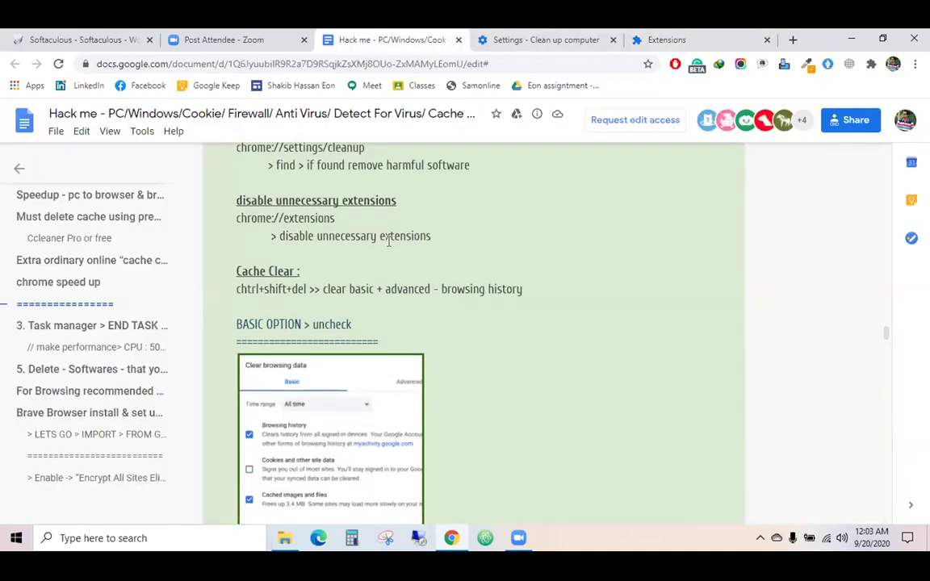
{"action": "scroll", "coordinate": [388, 242], "scroll_direction": "down", "scroll_amount": 1}
{"action": "scroll", "coordinate": [436, 242], "scroll_direction": "up", "scroll_amount": 1}
{"action": "scroll", "coordinate": [339, 238], "scroll_direction": "down", "scroll_amount": 1}
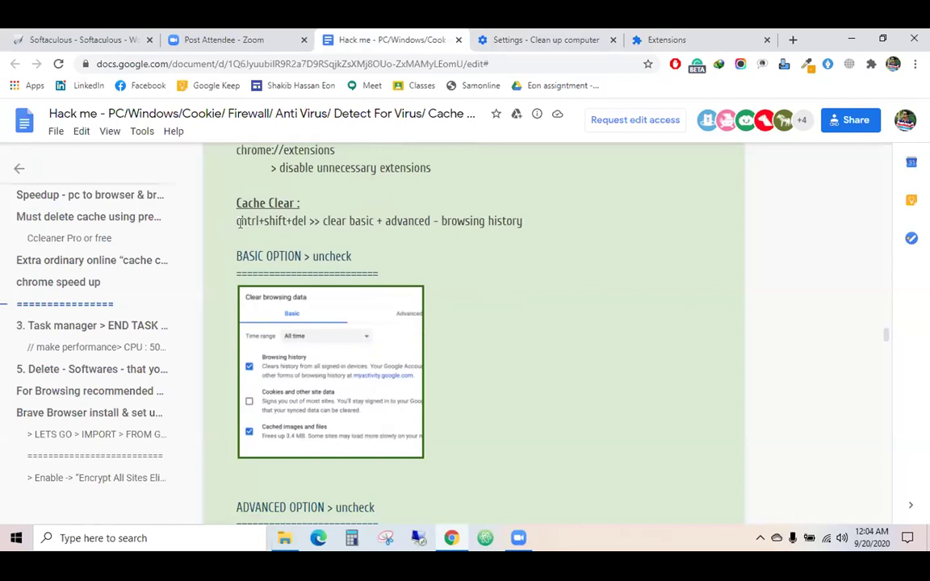
{"action": "key", "text": "ctrl+shift+Delete"}
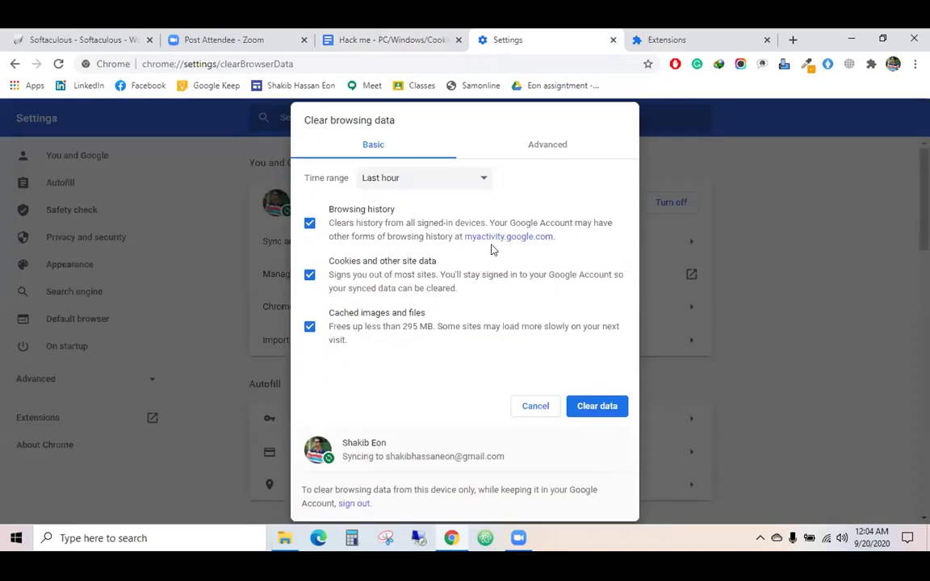
Following the guide's basic option, exclude cookies and other site data and clear the last hour's browsing history and cached images and files
{"action": "left_click", "coordinate": [352, 37]}
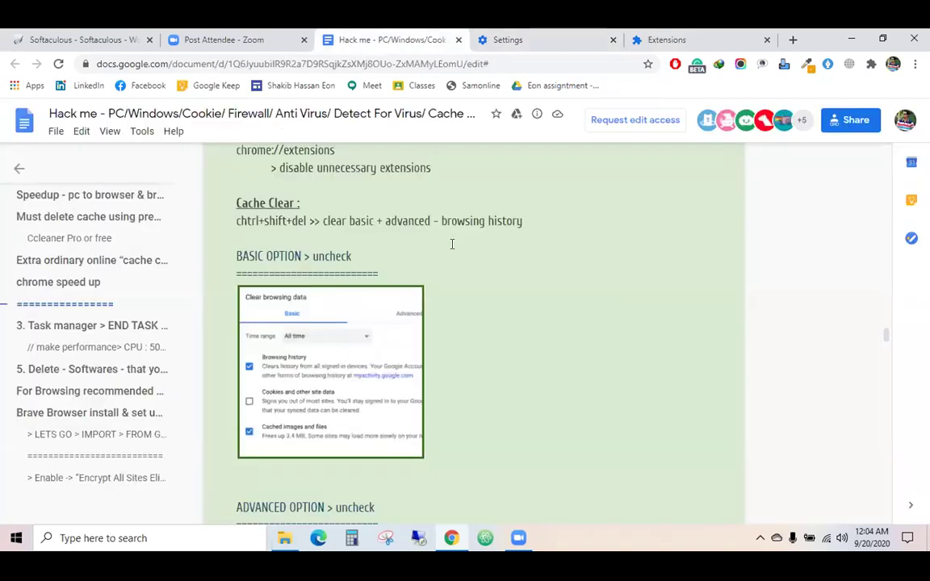
{"action": "scroll", "coordinate": [519, 250], "scroll_direction": "down", "scroll_amount": 1}
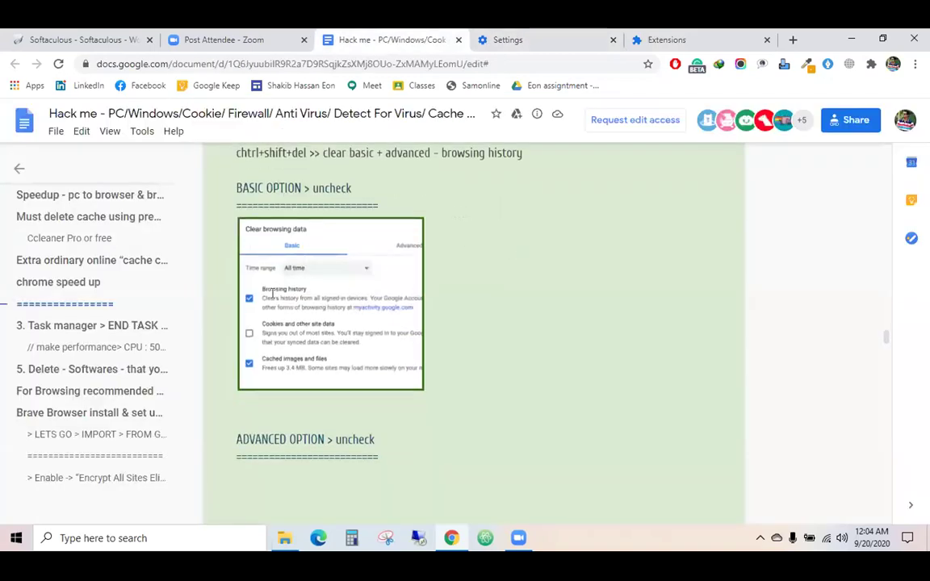
{"action": "left_click", "coordinate": [509, 41]}
{"action": "left_click", "coordinate": [310, 275]}
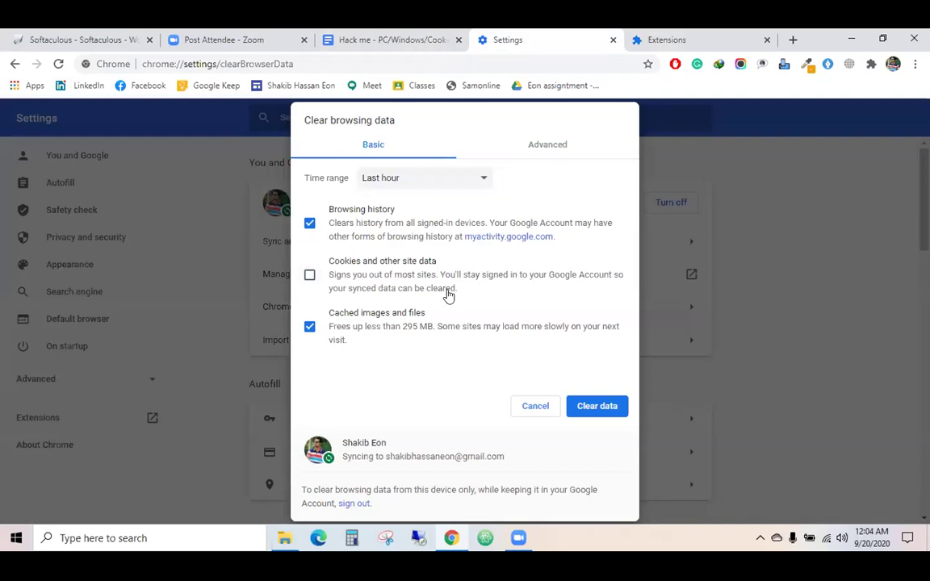
{"action": "left_click", "coordinate": [597, 407]}
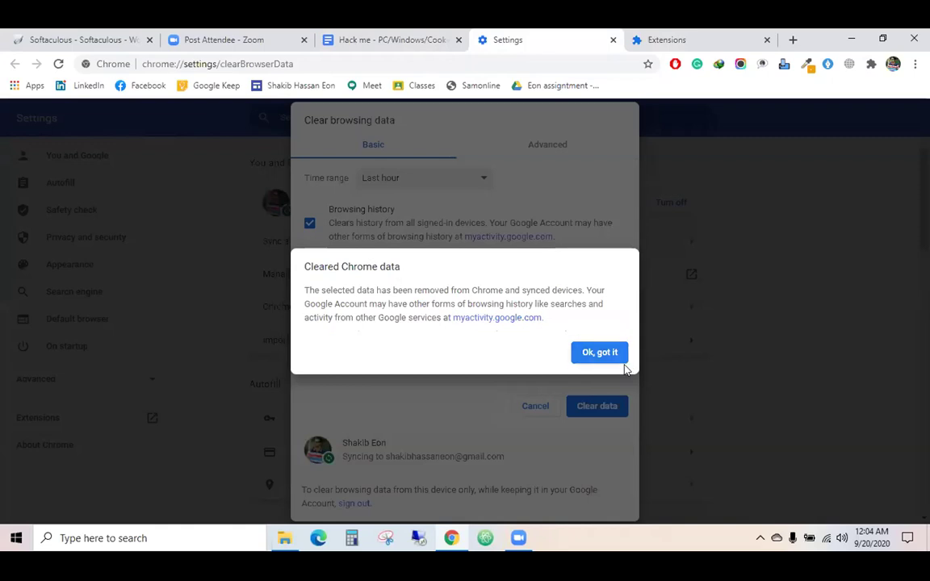
{"action": "left_click", "coordinate": [618, 357]}
Consult the guide's advanced option and clear the last hour's browsing history, download history, cookies and cached files with Chrome's advanced clearing options
{"action": "left_click", "coordinate": [399, 39]}
{"action": "scroll", "coordinate": [512, 250], "scroll_direction": "down", "scroll_amount": 6}
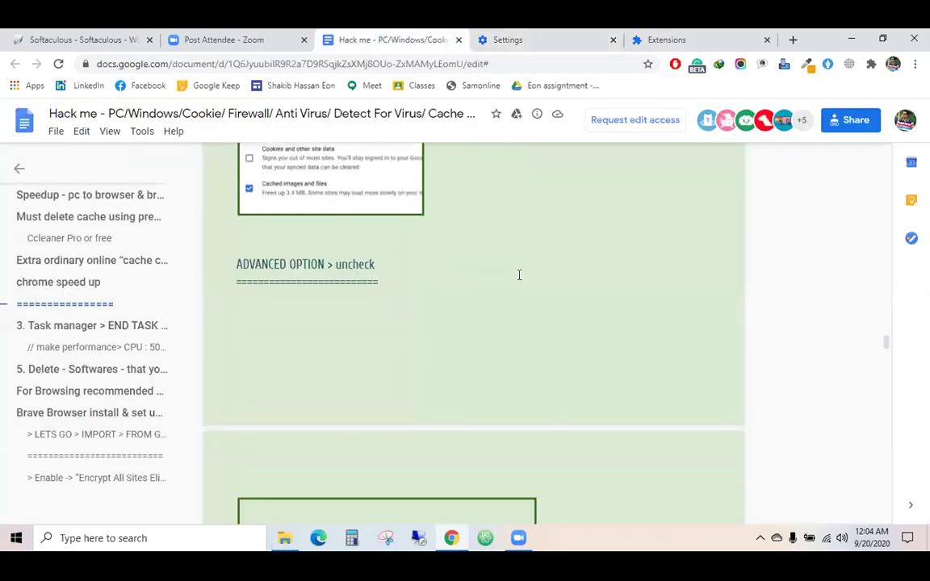
{"action": "left_click", "coordinate": [525, 34]}
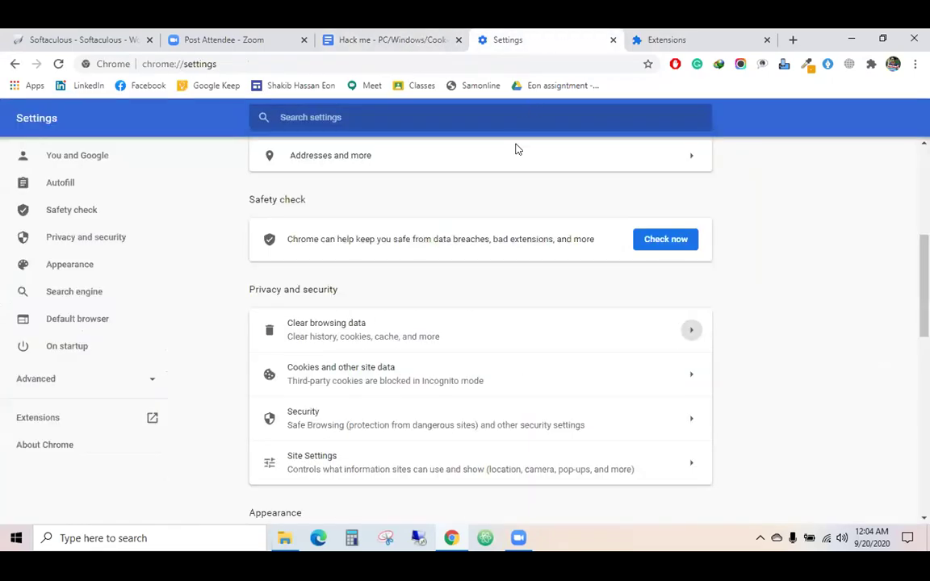
{"action": "left_click", "coordinate": [406, 34]}
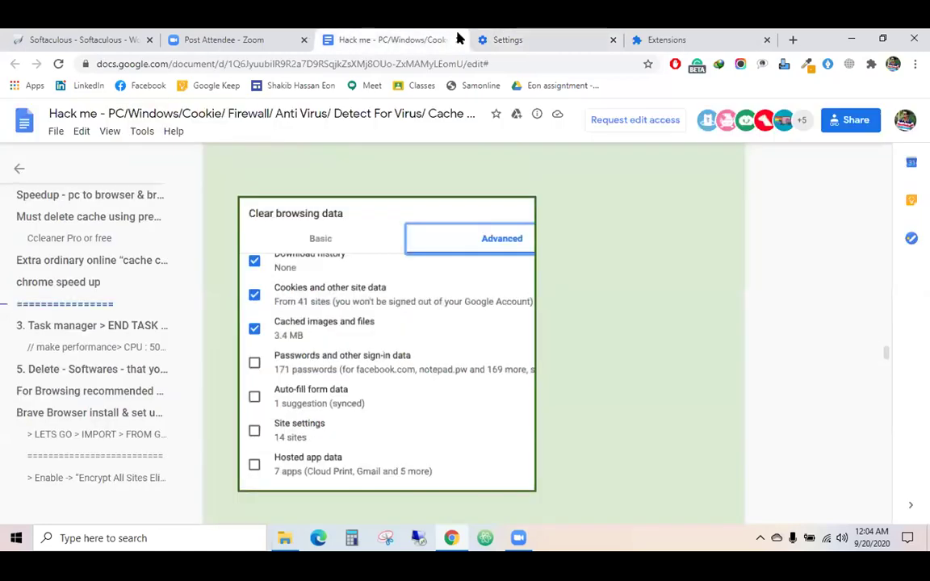
{"action": "left_click", "coordinate": [488, 39]}
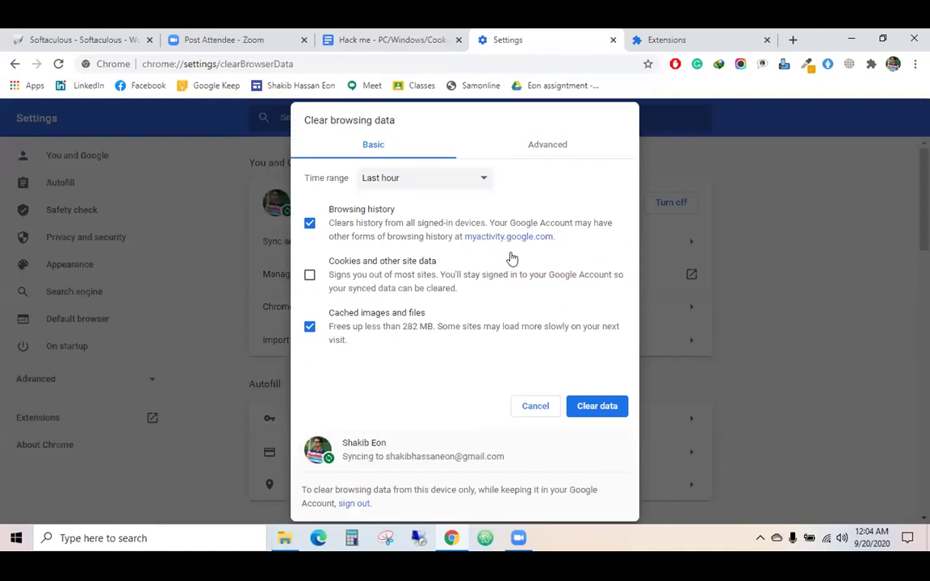
{"action": "left_click", "coordinate": [551, 146]}
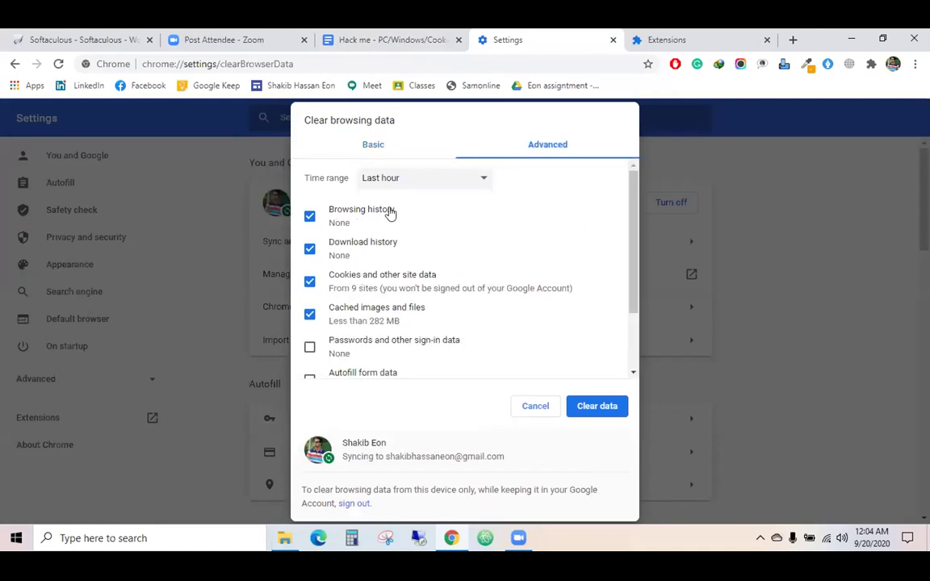
{"action": "scroll", "coordinate": [391, 211], "scroll_direction": "down", "scroll_amount": 1}
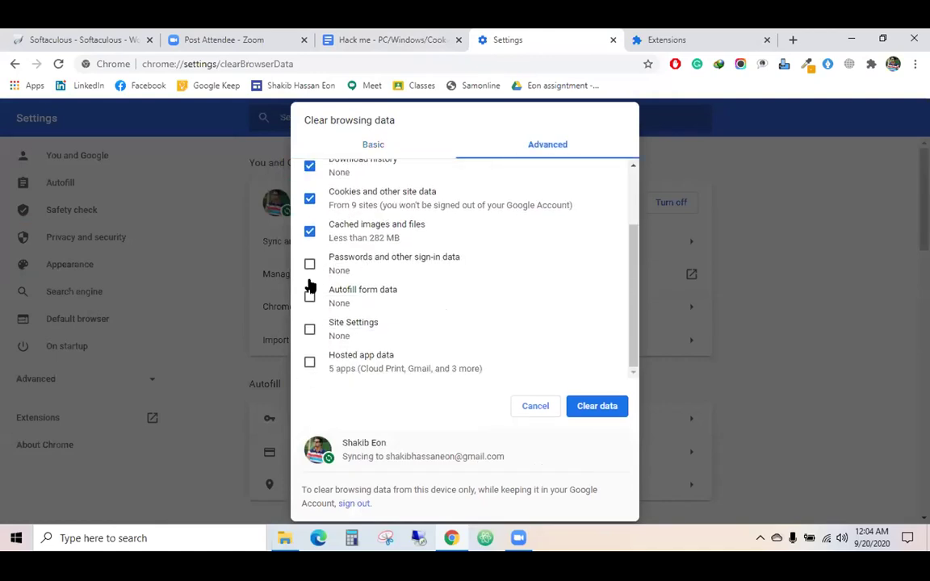
{"action": "left_click", "coordinate": [597, 408]}
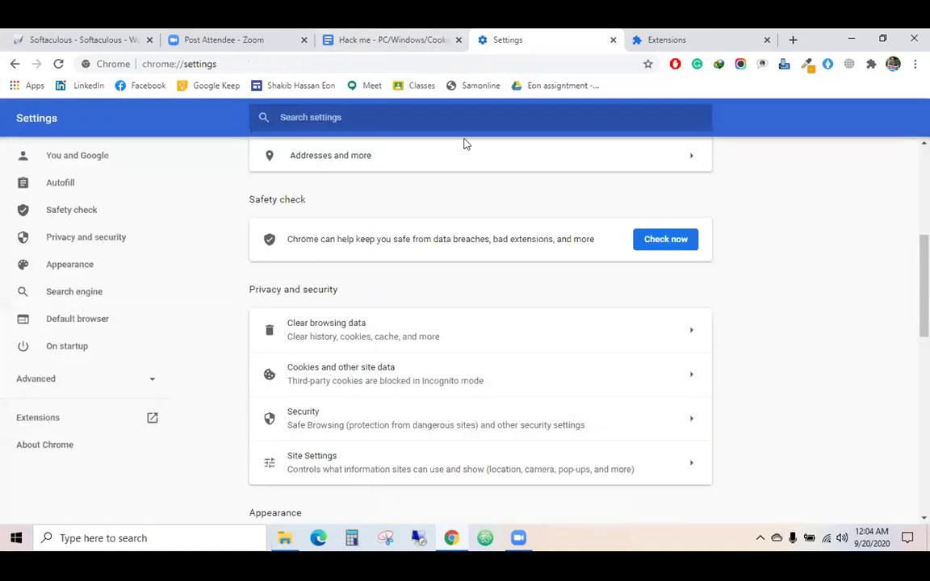
Recheck the guide's advanced clearing example and view the Chrome profile's account and sync information
{"action": "left_click", "coordinate": [395, 36]}
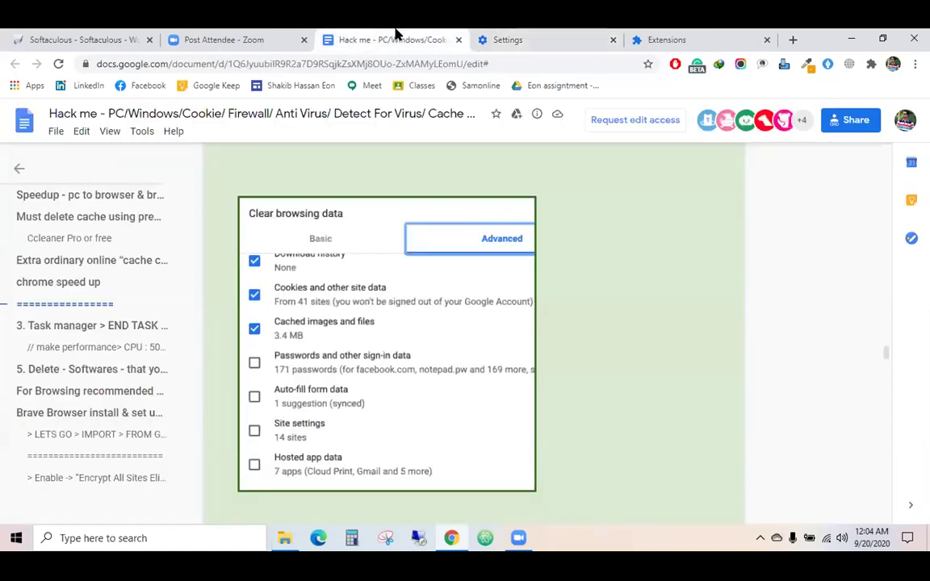
{"action": "left_click", "coordinate": [599, 41]}
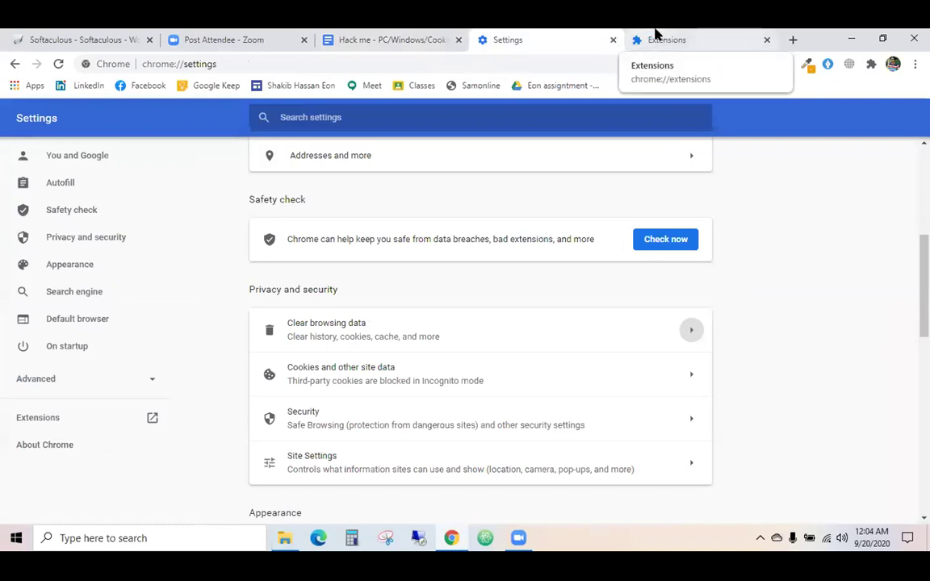
{"action": "left_click", "coordinate": [893, 64]}
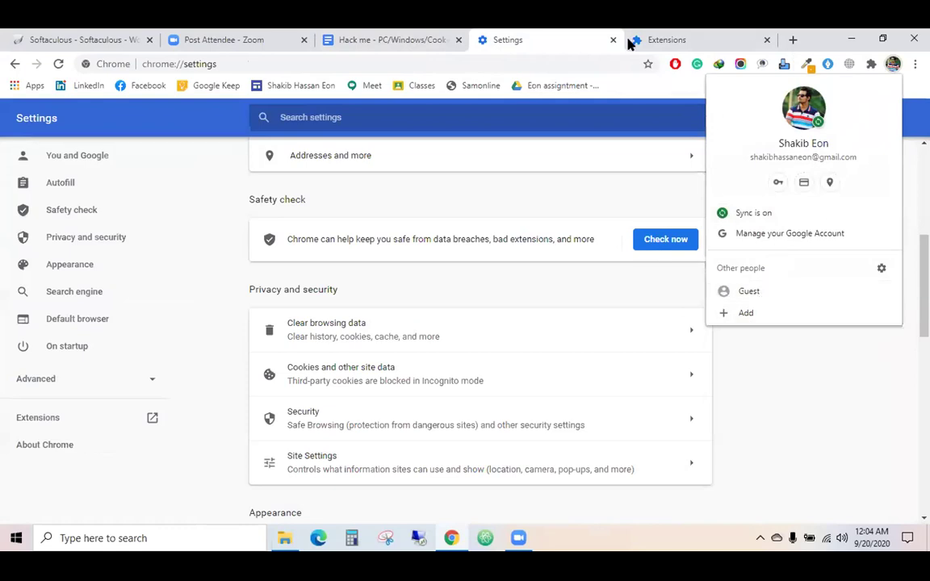
{"action": "left_click", "coordinate": [333, 38]}
Consult the guide's "Task manager > END TASK" section and open Task Manager, placing its window beside the guide's outline
{"action": "left_click", "coordinate": [335, 39]}
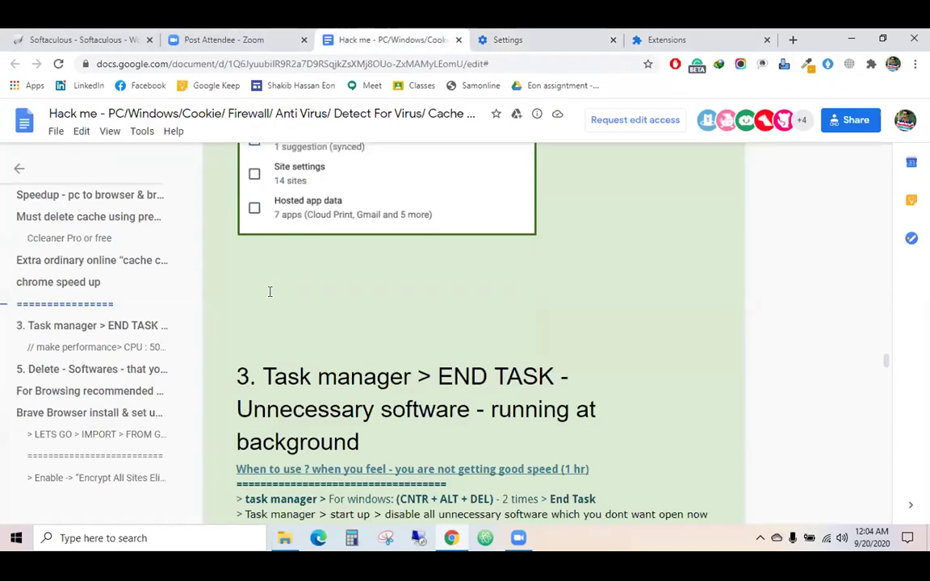
{"action": "scroll", "coordinate": [269, 292], "scroll_direction": "down", "scroll_amount": 3}
{"action": "scroll", "coordinate": [243, 278], "scroll_direction": "up", "scroll_amount": 1}
{"action": "left_click_drag", "start_coordinate": [271, 226], "coordinate": [503, 265]}
{"action": "left_click", "coordinate": [596, 280]}
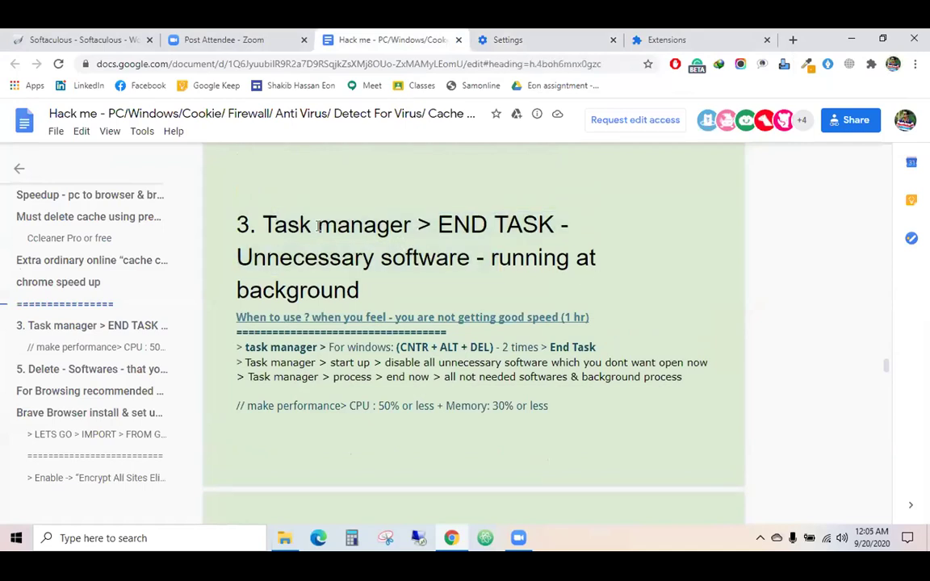
{"action": "scroll", "coordinate": [370, 241], "scroll_direction": "down", "scroll_amount": 2}
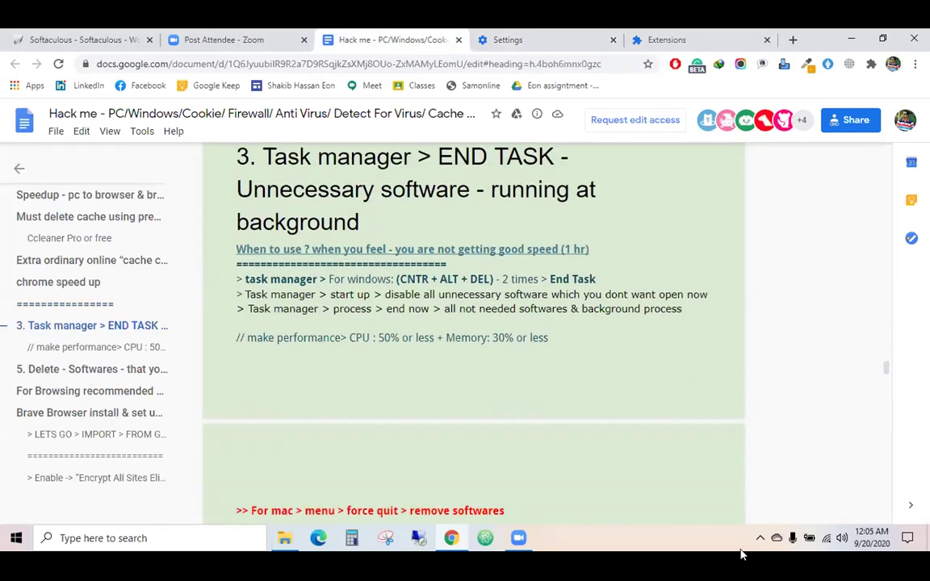
{"action": "right_click", "coordinate": [644, 519]}
{"action": "left_click", "coordinate": [664, 482]}
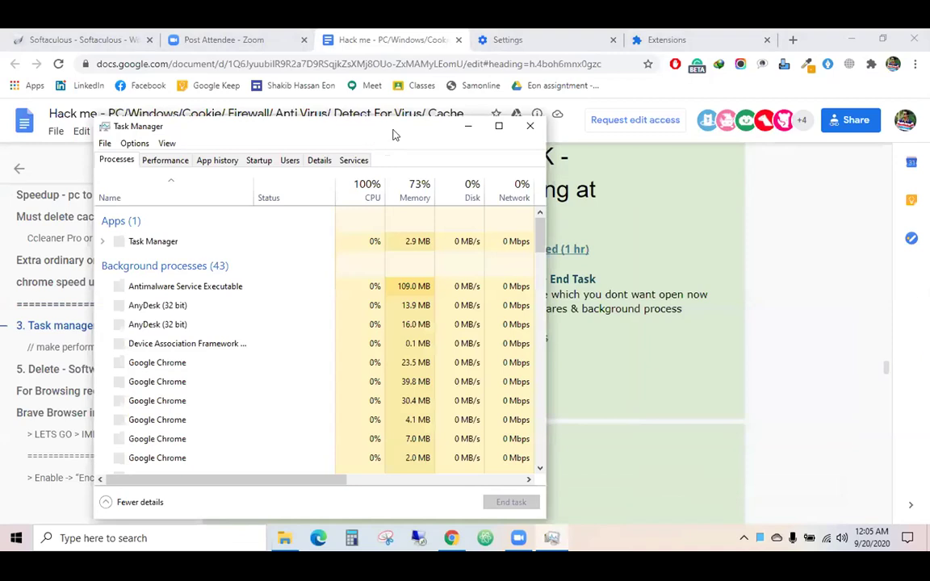
{"action": "left_click_drag", "start_coordinate": [404, 127], "coordinate": [676, 131]}
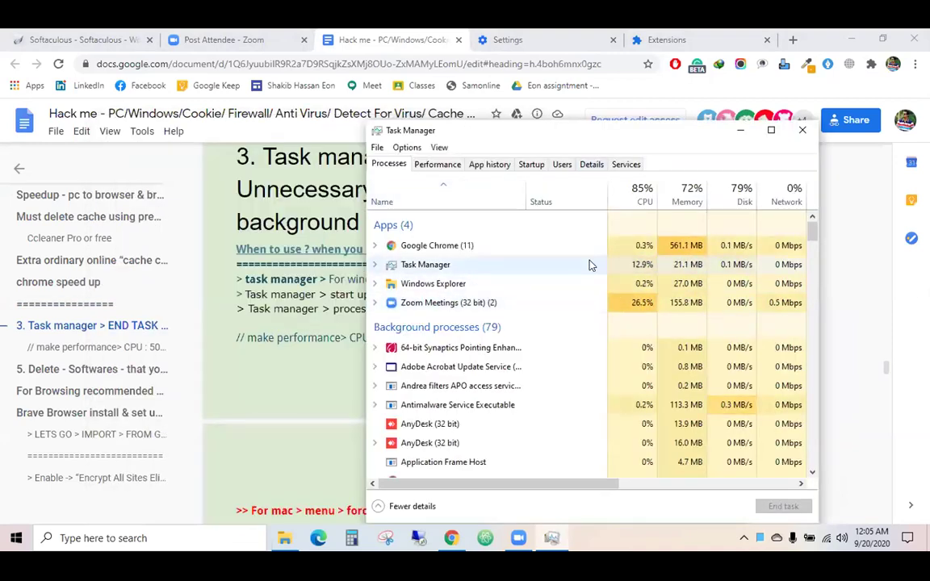
Look up the Task Manager option offered by the taskbar and maximize the Task Manager window showing the running processes
{"action": "right_click", "coordinate": [639, 543]}
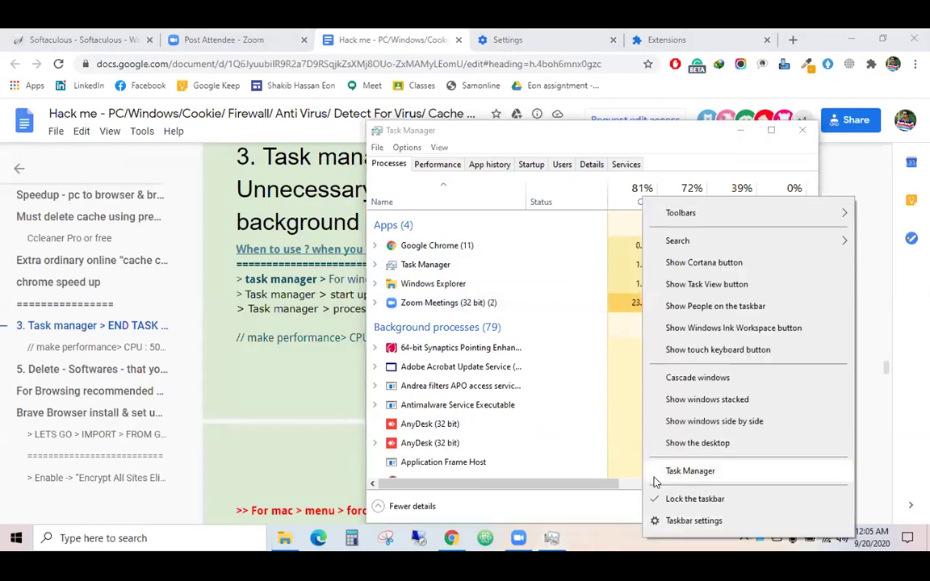
{"action": "right_click", "coordinate": [605, 540]}
{"action": "right_click", "coordinate": [610, 539]}
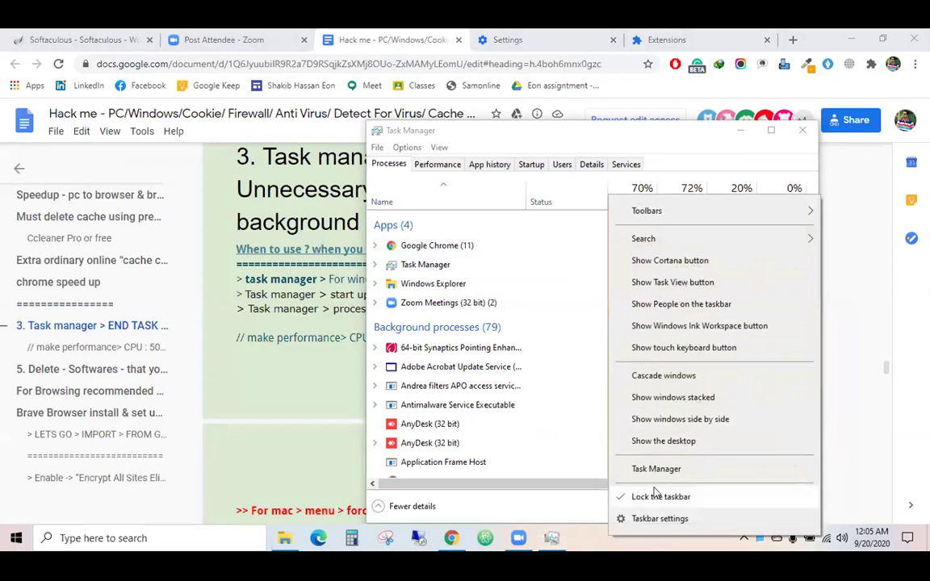
{"action": "left_click", "coordinate": [576, 540]}
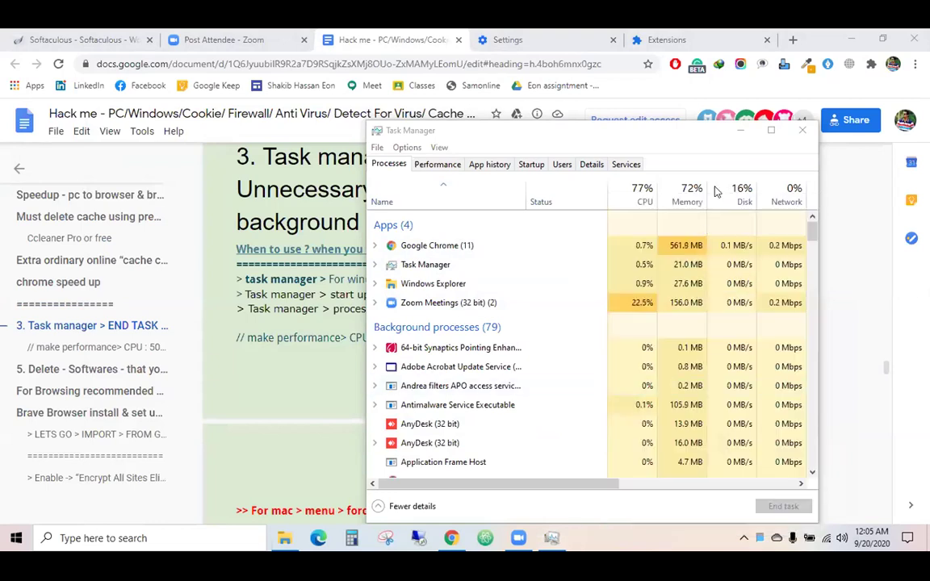
{"action": "left_click", "coordinate": [772, 133]}
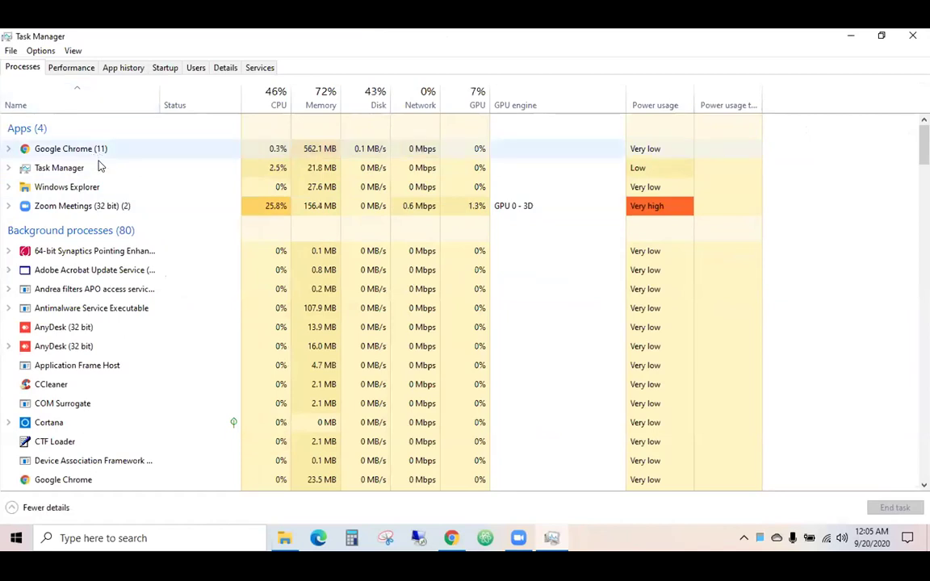
Review the guide's instructions on disabling unnecessary startup software and display the startup programs in Task Manager
{"action": "left_click", "coordinate": [452, 540]}
{"action": "scroll", "coordinate": [539, 241], "scroll_direction": "down", "scroll_amount": 3}
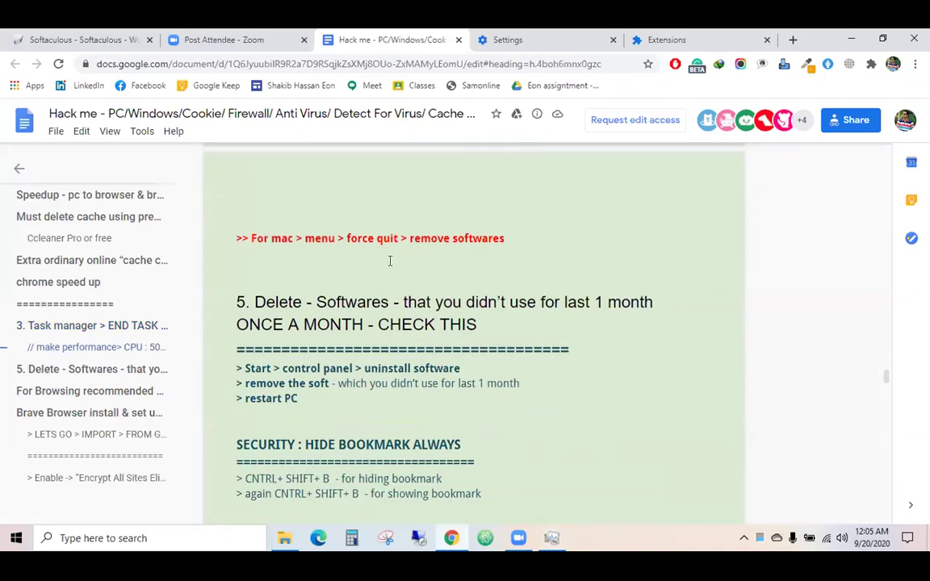
{"action": "scroll", "coordinate": [390, 261], "scroll_direction": "up", "scroll_amount": 3}
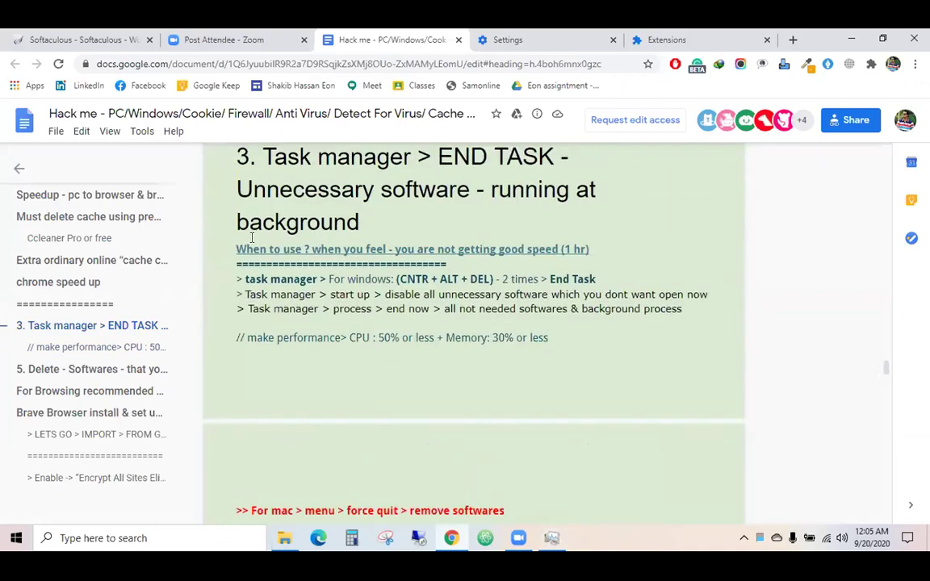
{"action": "left_click_drag", "start_coordinate": [235, 249], "coordinate": [366, 244]}
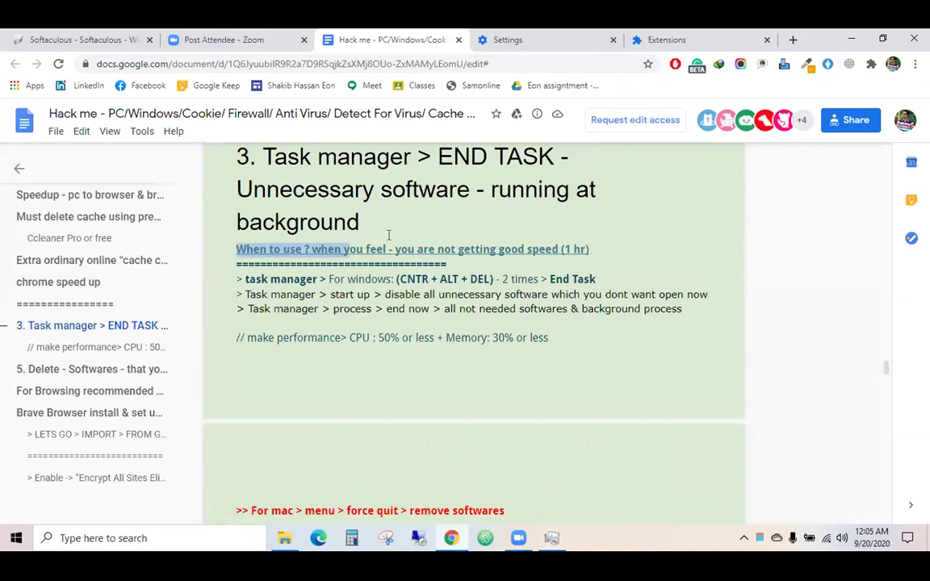
{"action": "left_click", "coordinate": [388, 235]}
{"action": "left_click_drag", "start_coordinate": [285, 295], "coordinate": [484, 295]}
{"action": "left_click", "coordinate": [623, 373]}
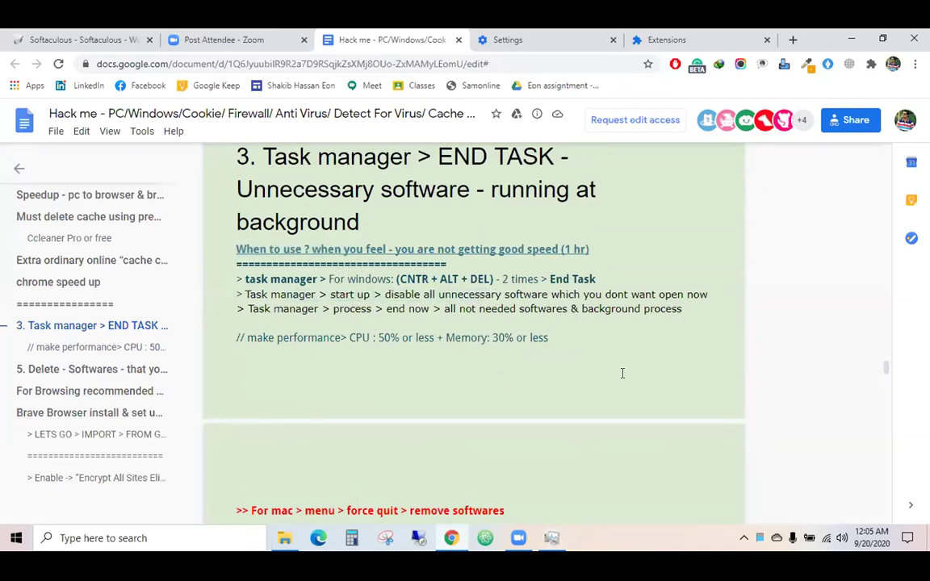
{"action": "left_click", "coordinate": [551, 541]}
{"action": "left_click", "coordinate": [165, 68]}
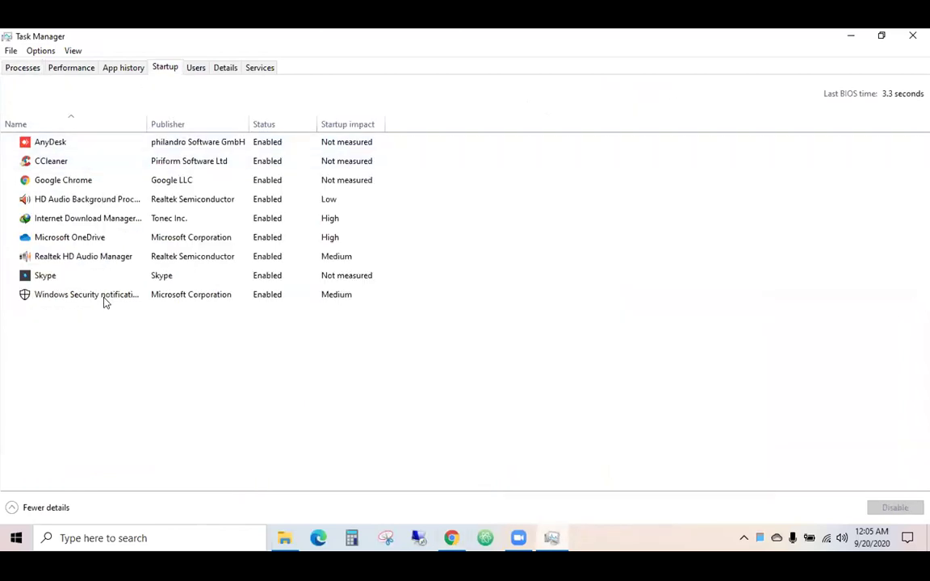
Disable AnyDesk and CCleaner from launching at Windows startup
{"action": "left_click", "coordinate": [90, 146]}
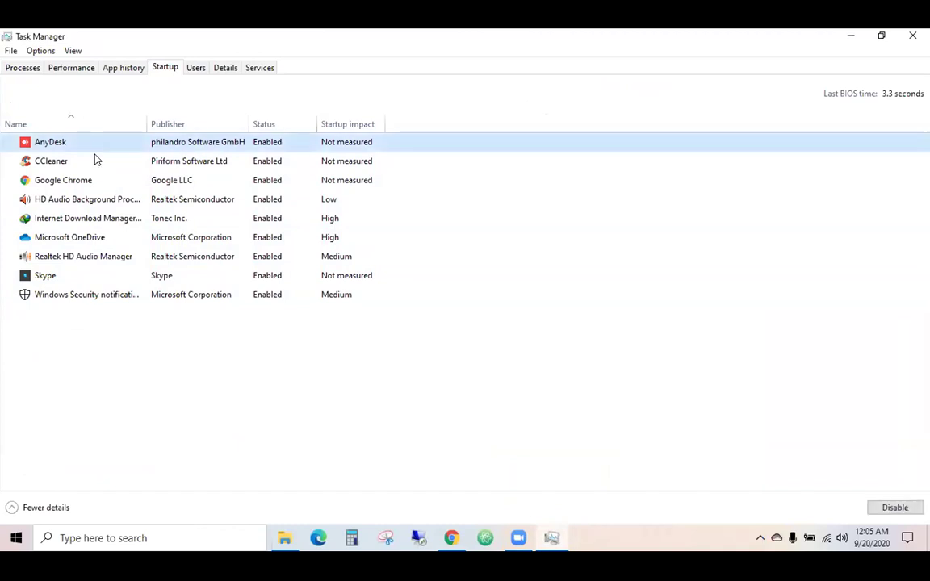
{"action": "left_click", "coordinate": [94, 164]}
{"action": "left_click", "coordinate": [100, 142]}
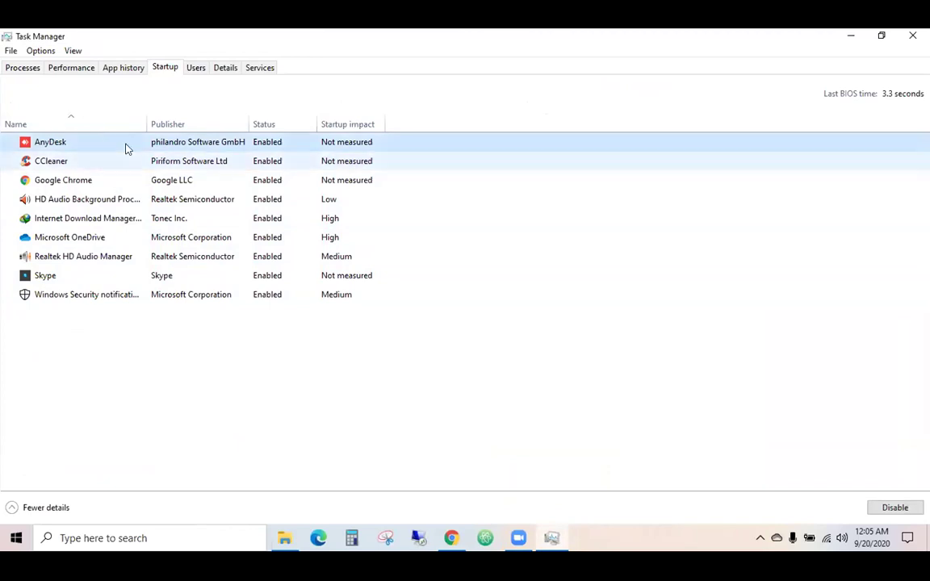
{"action": "right_click", "coordinate": [292, 145]}
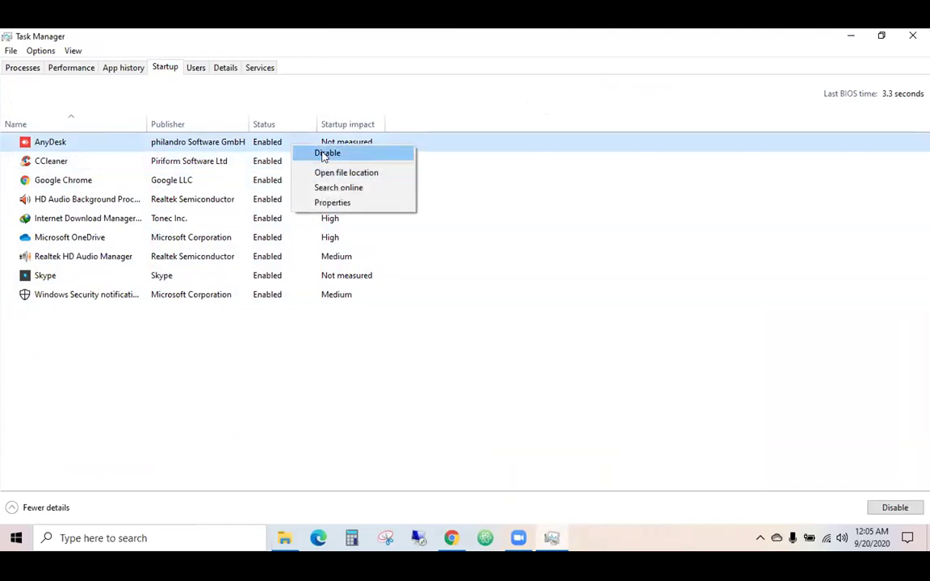
{"action": "left_click", "coordinate": [325, 154]}
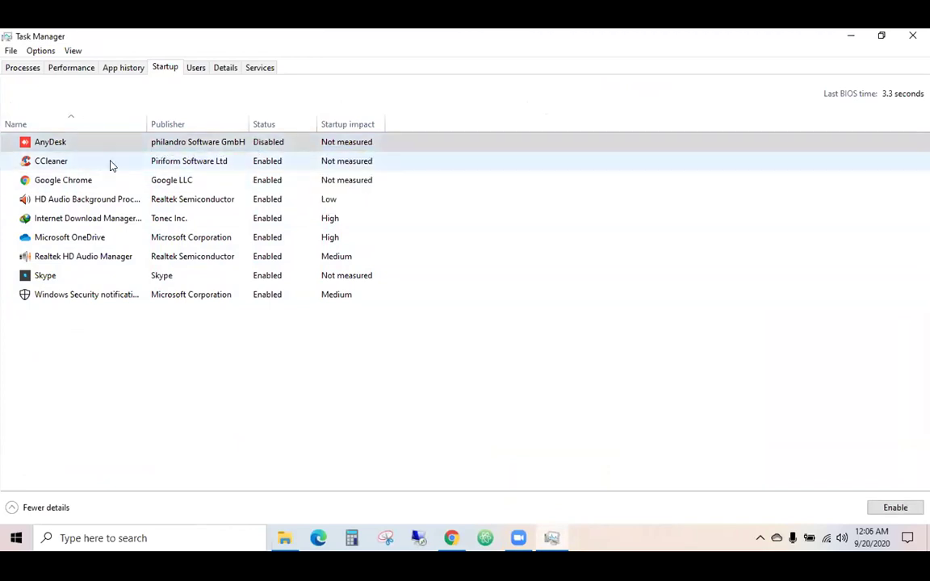
{"action": "right_click", "coordinate": [136, 162]}
{"action": "left_click", "coordinate": [141, 169]}
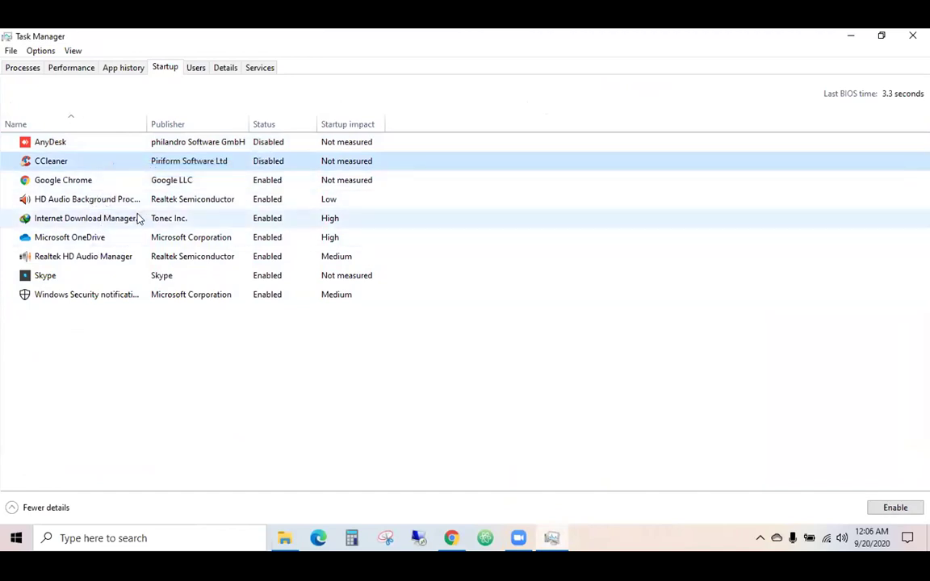
Disable Microsoft OneDrive and Skype from launching at Windows startup
{"action": "right_click", "coordinate": [120, 239]}
{"action": "left_click", "coordinate": [157, 247]}
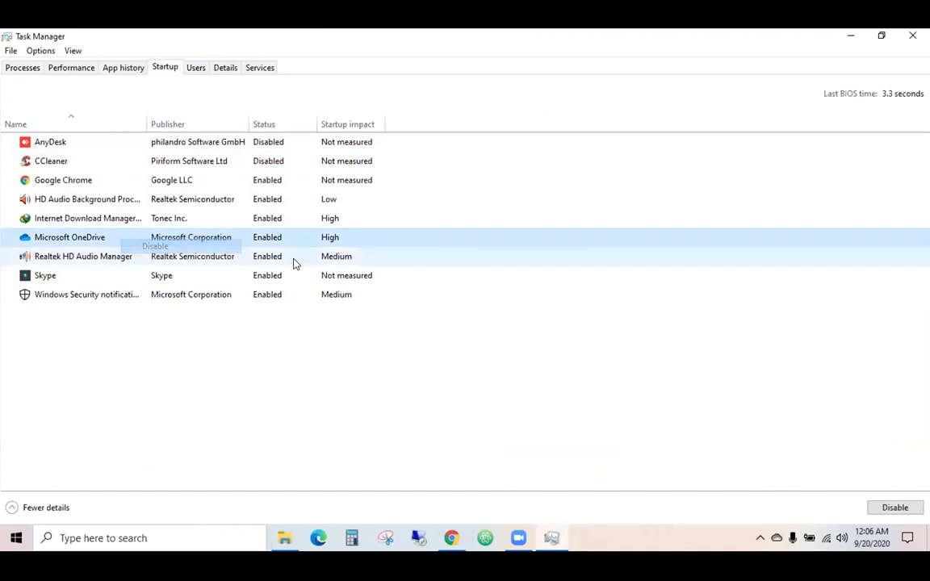
{"action": "right_click", "coordinate": [74, 277]}
{"action": "left_click", "coordinate": [112, 286]}
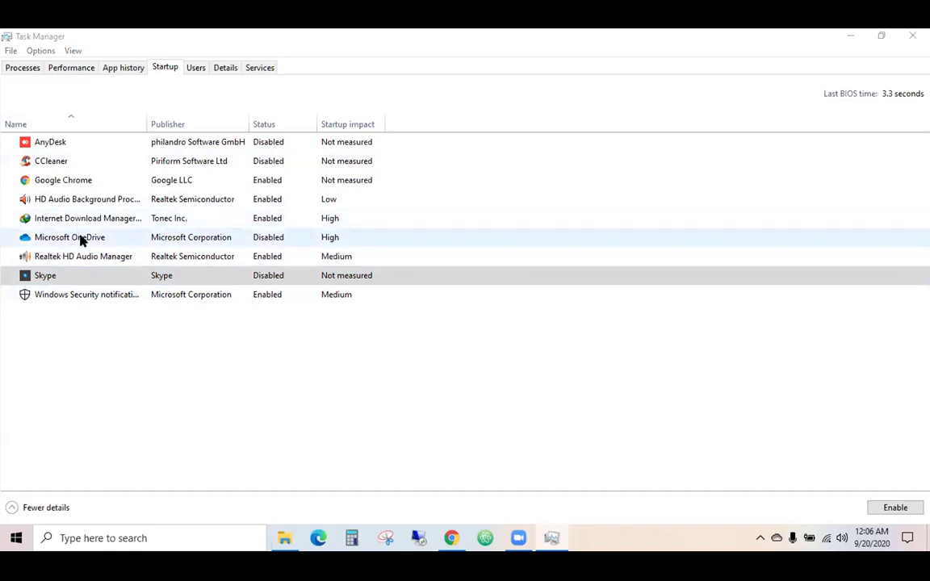
Disable Google Chrome from launching at Windows startup
{"action": "right_click", "coordinate": [97, 188]}
{"action": "left_click", "coordinate": [152, 198]}
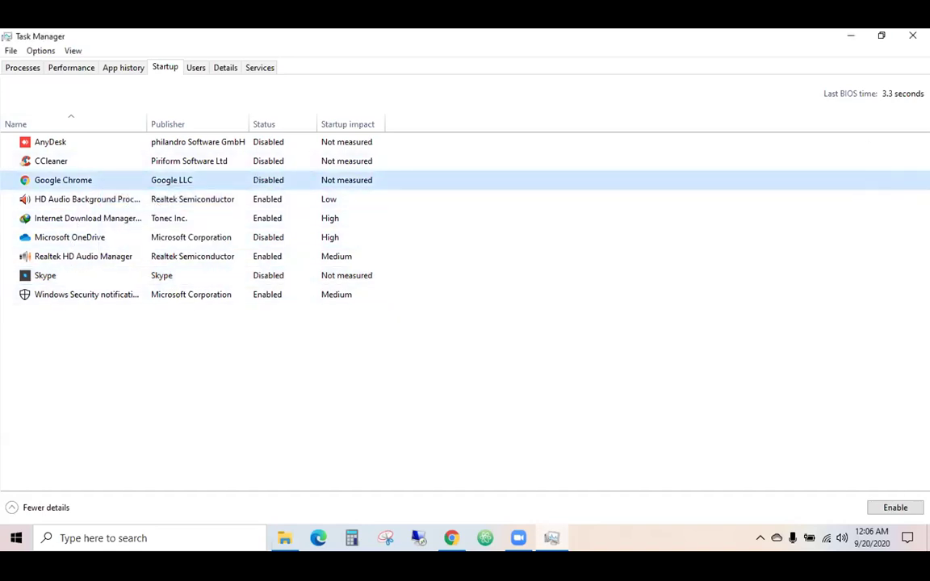
Review the guide's instruction on ending unneeded software and background processes, and display the running processes in Task Manager
{"action": "mouse_move", "coordinate": [454, 552]}
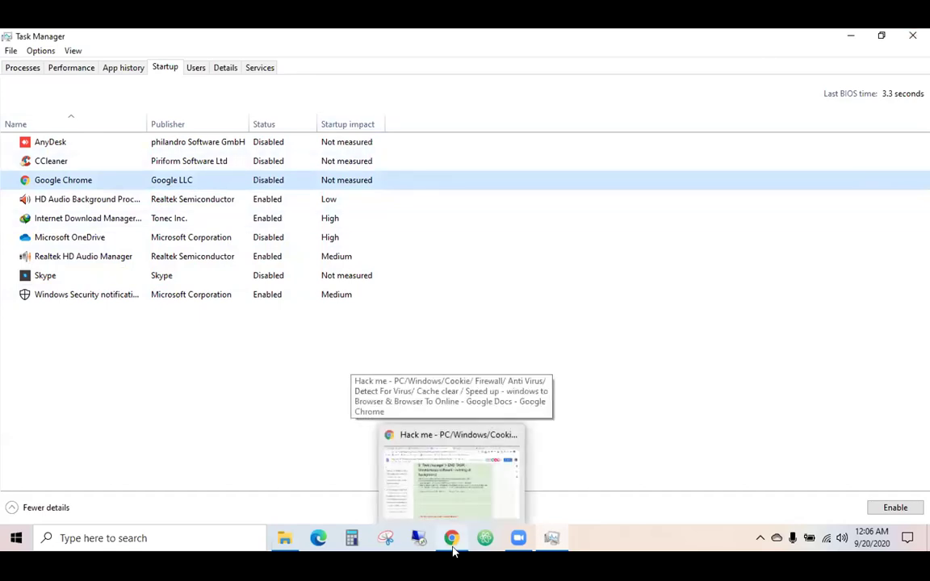
{"action": "left_click", "coordinate": [453, 552]}
{"action": "scroll", "coordinate": [272, 171], "scroll_direction": "down", "scroll_amount": 3}
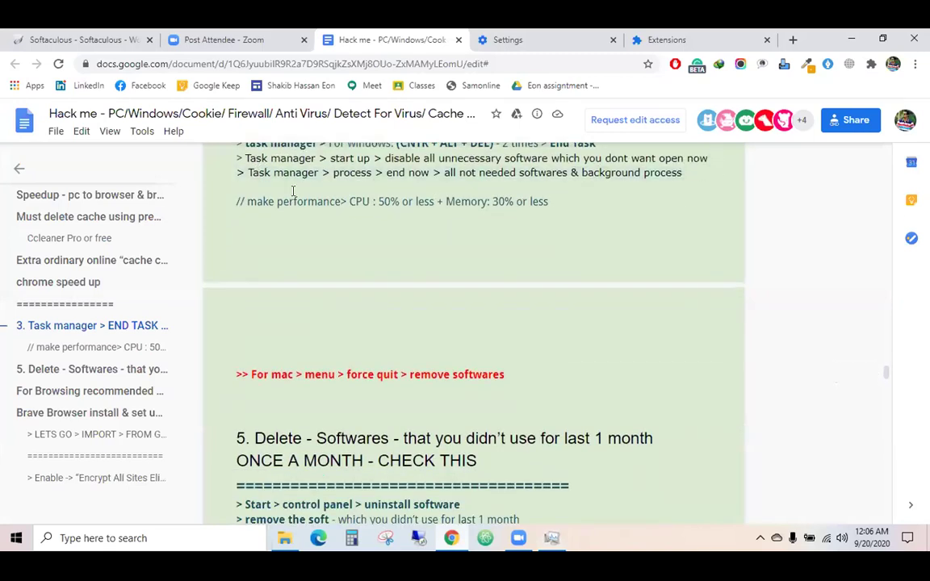
{"action": "left_click_drag", "start_coordinate": [332, 172], "coordinate": [682, 172]}
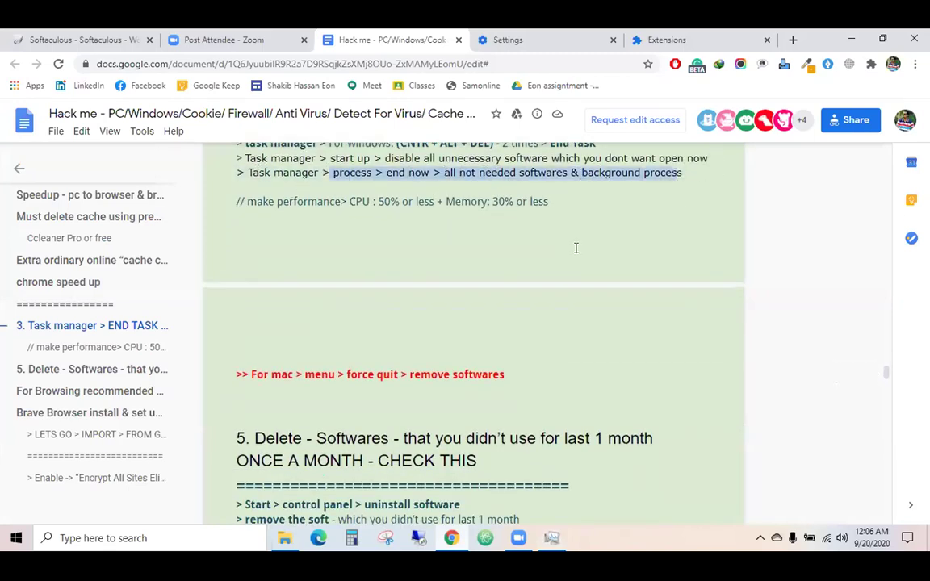
{"action": "left_click", "coordinate": [632, 275]}
{"action": "left_click", "coordinate": [548, 551]}
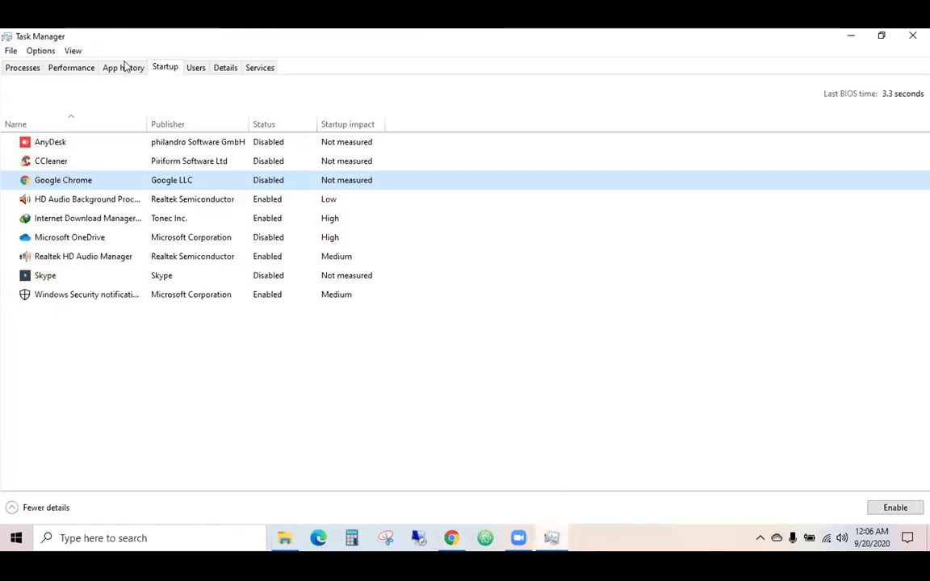
{"action": "left_click", "coordinate": [64, 69]}
{"action": "left_click", "coordinate": [24, 68]}
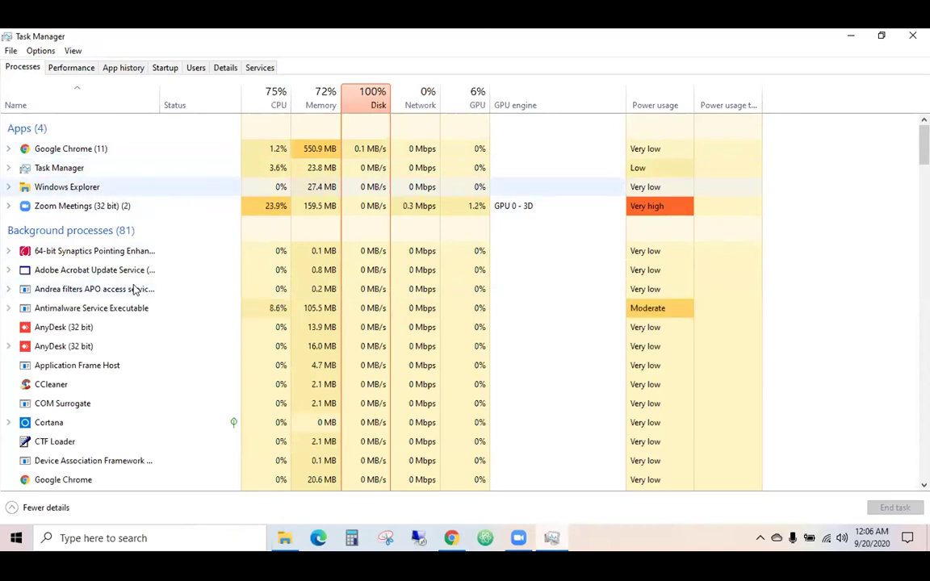
End the AnyDesk (32 bit), Application Frame Host and CCleaner background processes
{"action": "scroll", "coordinate": [148, 286], "scroll_direction": "down", "scroll_amount": 1}
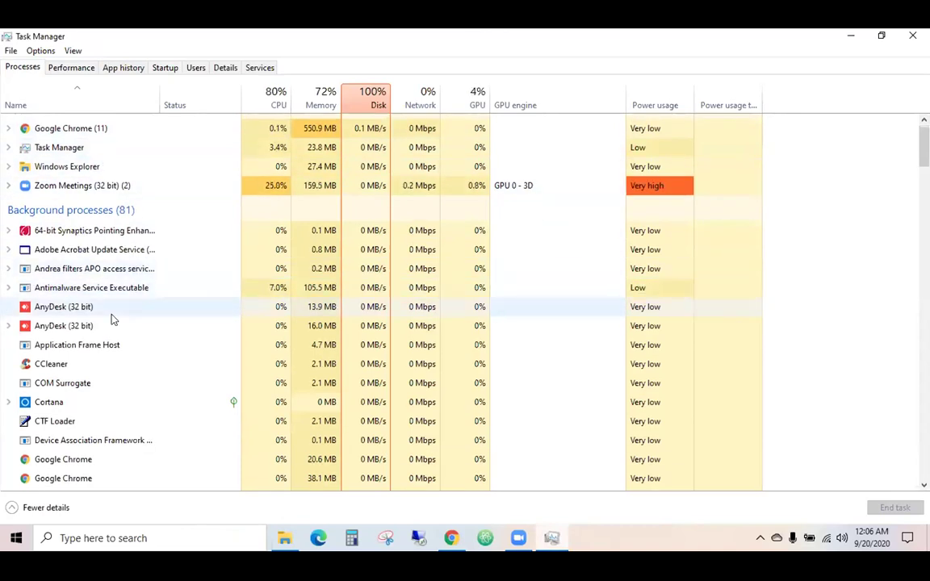
{"action": "right_click", "coordinate": [113, 313]}
{"action": "left_click", "coordinate": [138, 324]}
{"action": "right_click", "coordinate": [120, 326]}
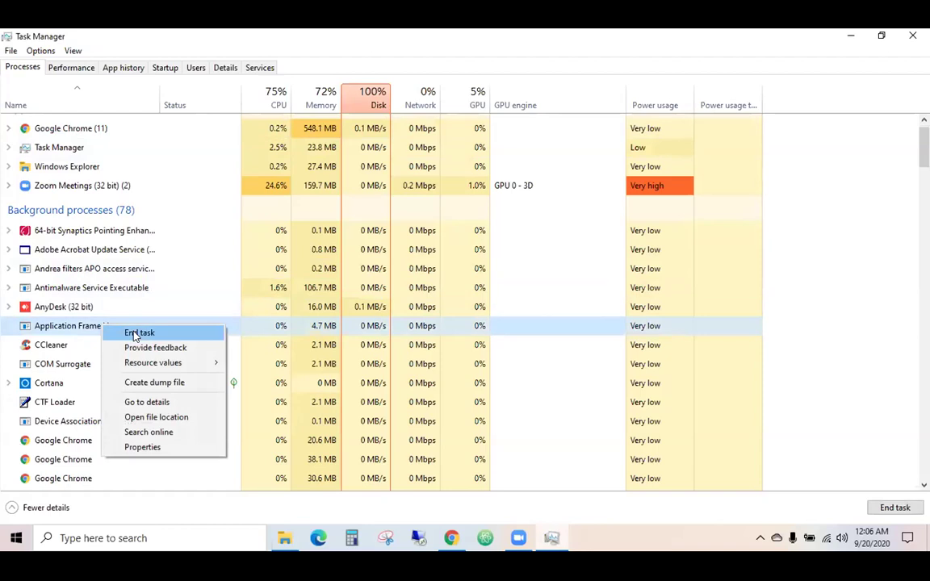
{"action": "left_click", "coordinate": [131, 332]}
{"action": "right_click", "coordinate": [116, 308]}
{"action": "left_click", "coordinate": [134, 316]}
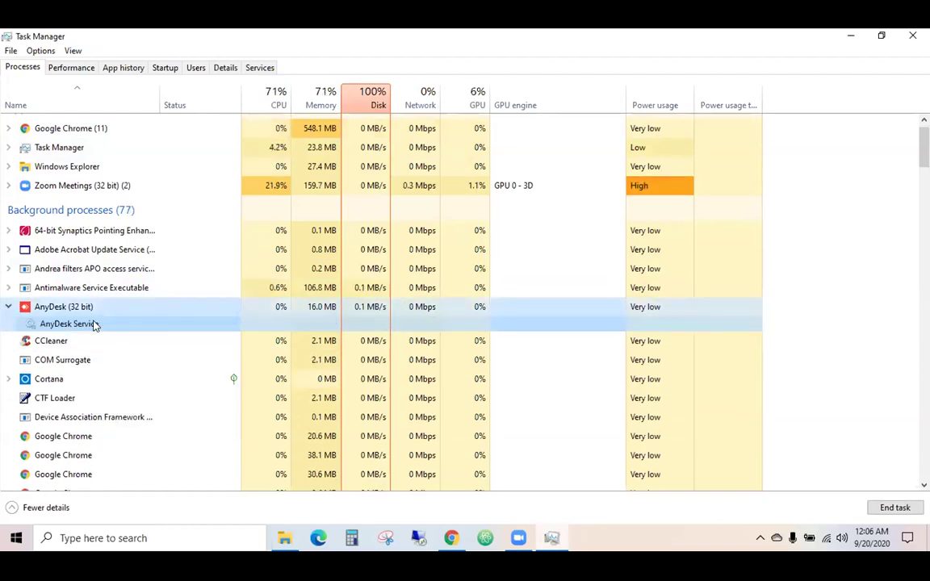
{"action": "right_click", "coordinate": [72, 339]}
{"action": "left_click", "coordinate": [108, 345]}
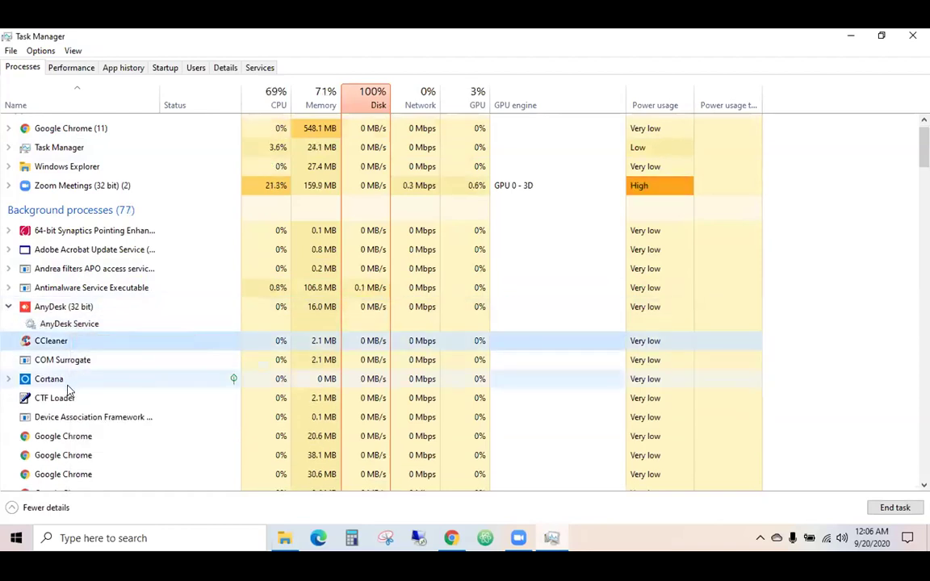
Look through the background processes for unneeded software and end the TeamViewer (32 bit) process
{"action": "scroll", "coordinate": [77, 379], "scroll_direction": "down", "scroll_amount": 2}
{"action": "scroll", "coordinate": [81, 386], "scroll_direction": "down", "scroll_amount": 8}
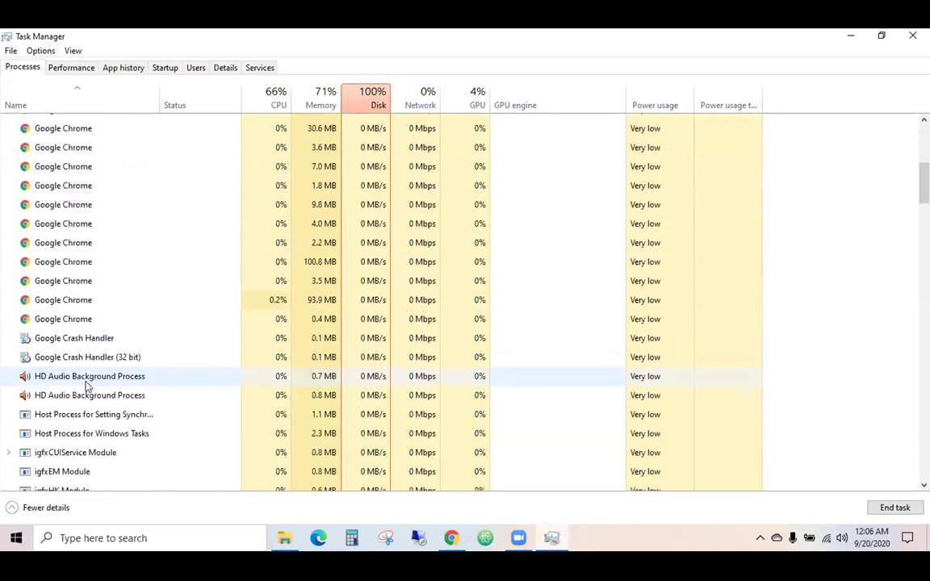
{"action": "scroll", "coordinate": [87, 386], "scroll_direction": "down", "scroll_amount": 7}
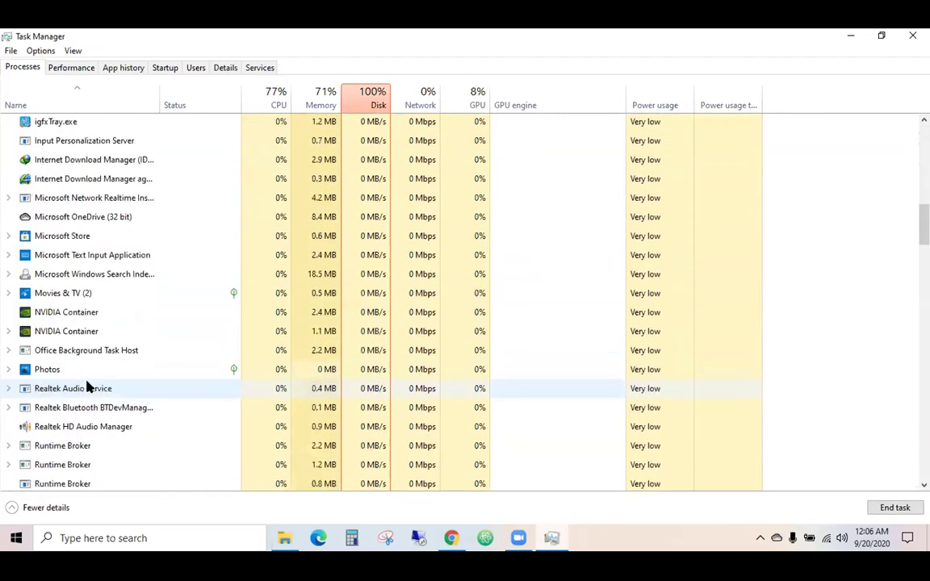
{"action": "scroll", "coordinate": [89, 384], "scroll_direction": "down", "scroll_amount": 3}
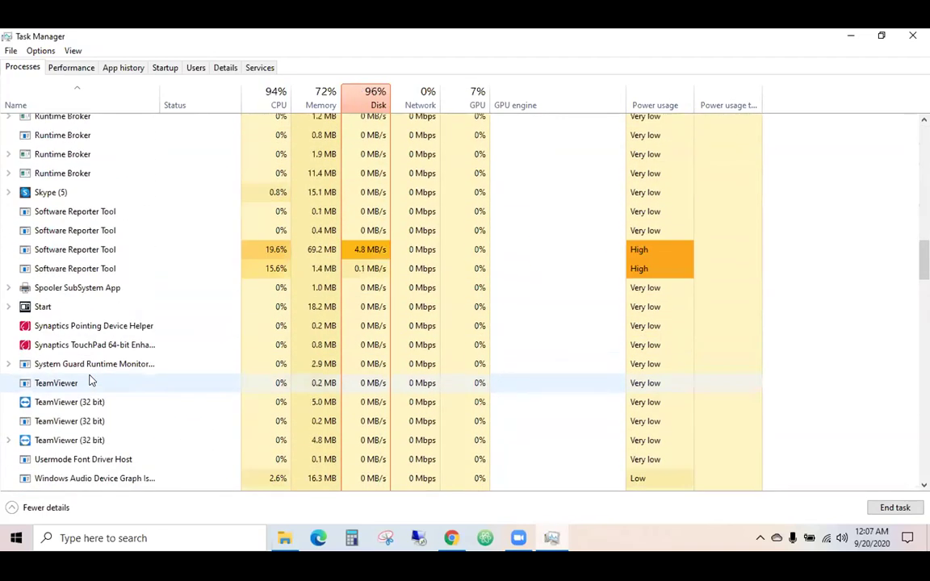
{"action": "scroll", "coordinate": [92, 367], "scroll_direction": "up", "scroll_amount": 3}
{"action": "scroll", "coordinate": [128, 318], "scroll_direction": "down", "scroll_amount": 10}
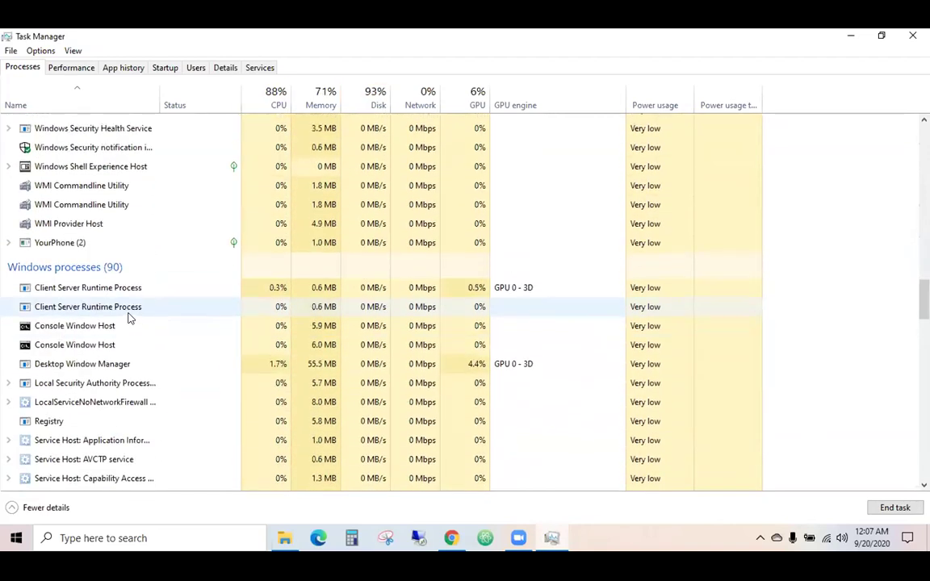
{"action": "scroll", "coordinate": [128, 316], "scroll_direction": "up", "scroll_amount": 4}
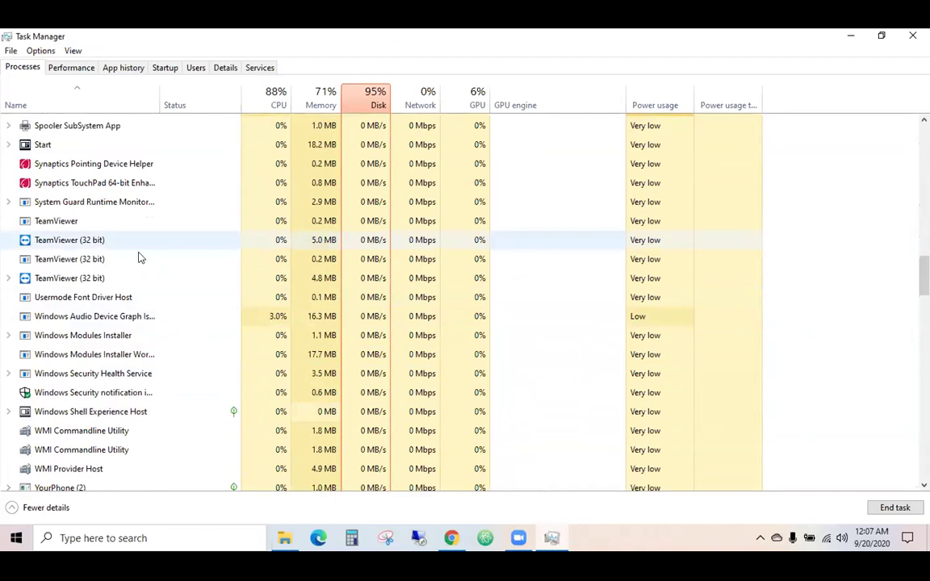
{"action": "right_click", "coordinate": [145, 240]}
{"action": "left_click", "coordinate": [138, 245]}
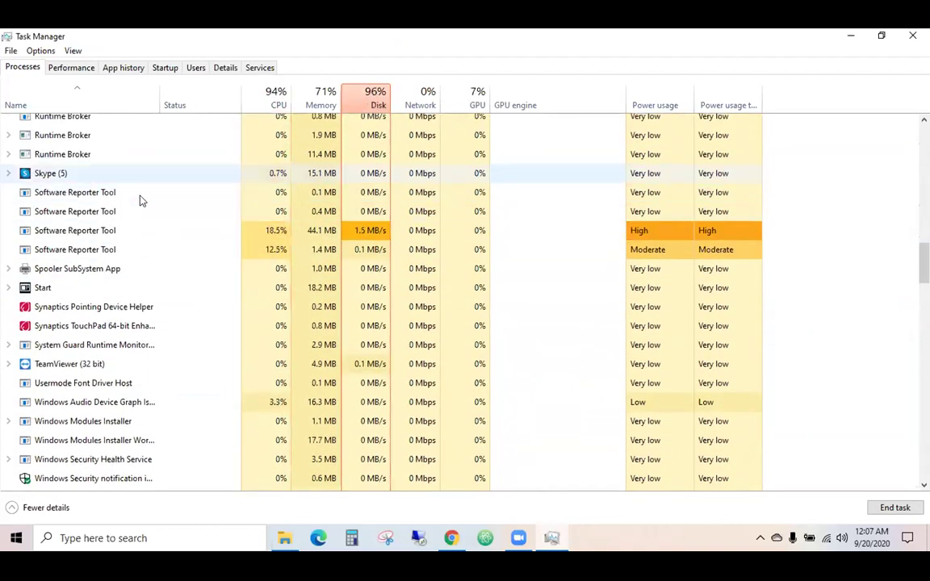
End the Skype background process
{"action": "right_click", "coordinate": [81, 173]}
{"action": "left_click", "coordinate": [95, 179]}
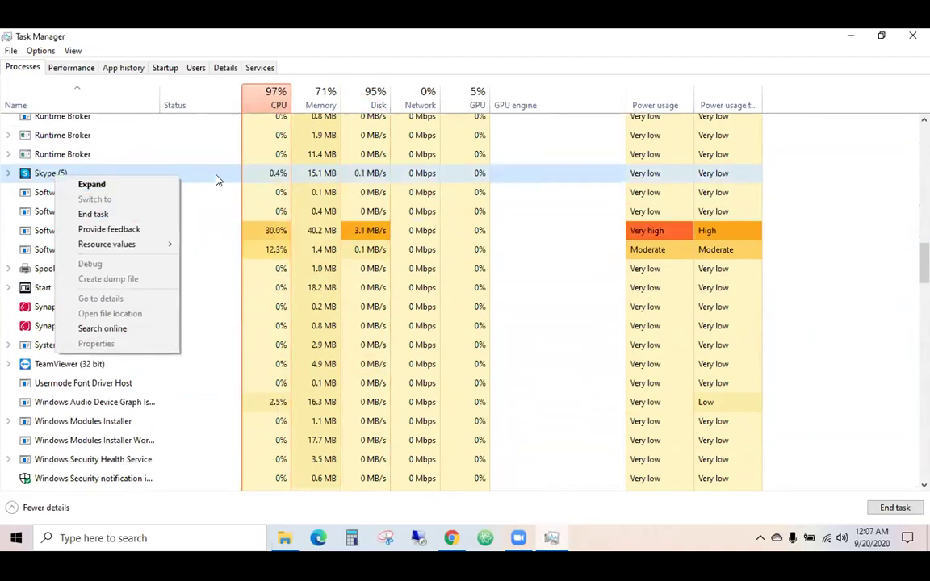
{"action": "left_click", "coordinate": [165, 166]}
{"action": "right_click", "coordinate": [112, 159]}
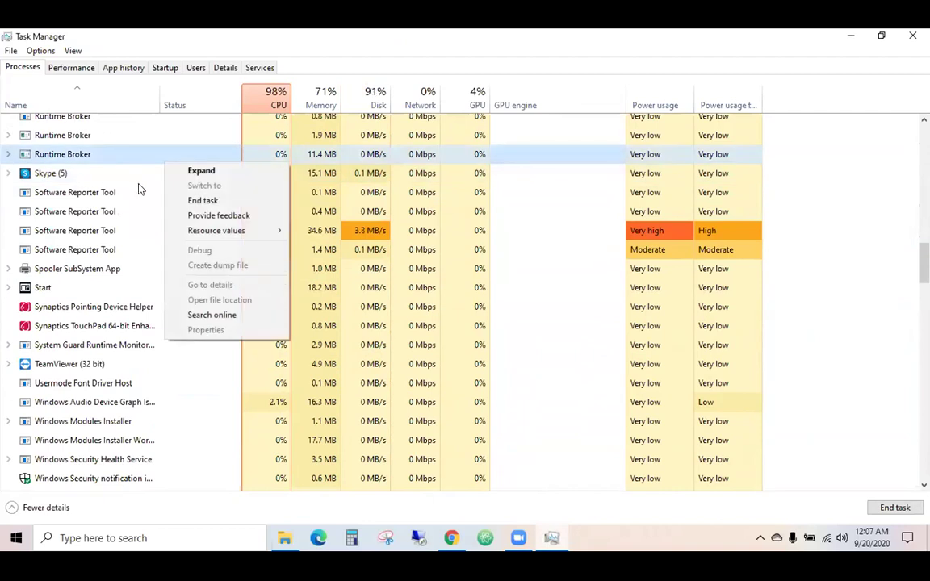
{"action": "right_click", "coordinate": [126, 181]}
{"action": "left_click", "coordinate": [165, 221]}
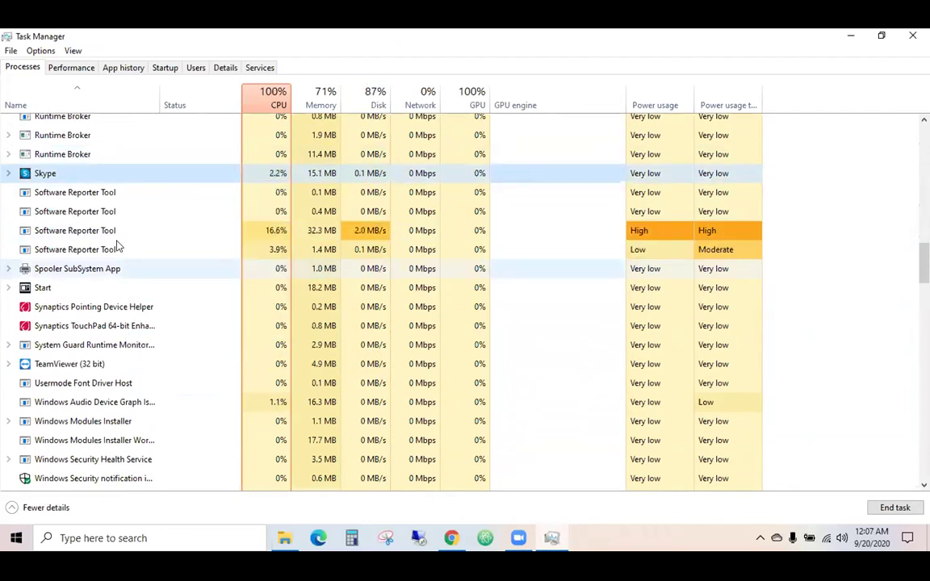
Check the CPU and memory performance graphs against the guide's targets, and close Task Manager
{"action": "scroll", "coordinate": [139, 321], "scroll_direction": "down", "scroll_amount": 2}
{"action": "scroll", "coordinate": [135, 319], "scroll_direction": "down", "scroll_amount": 2}
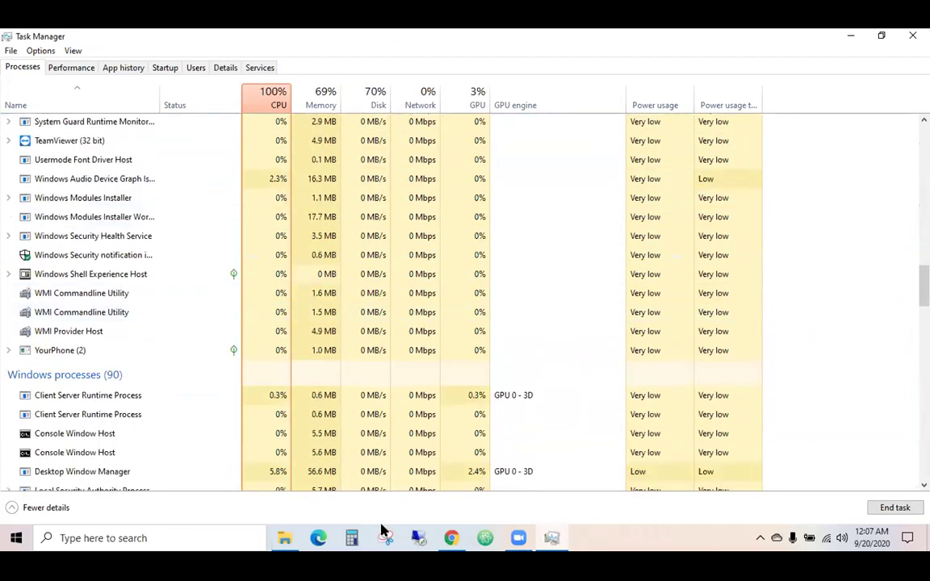
{"action": "mouse_move", "coordinate": [449, 540]}
{"action": "left_click", "coordinate": [395, 505]}
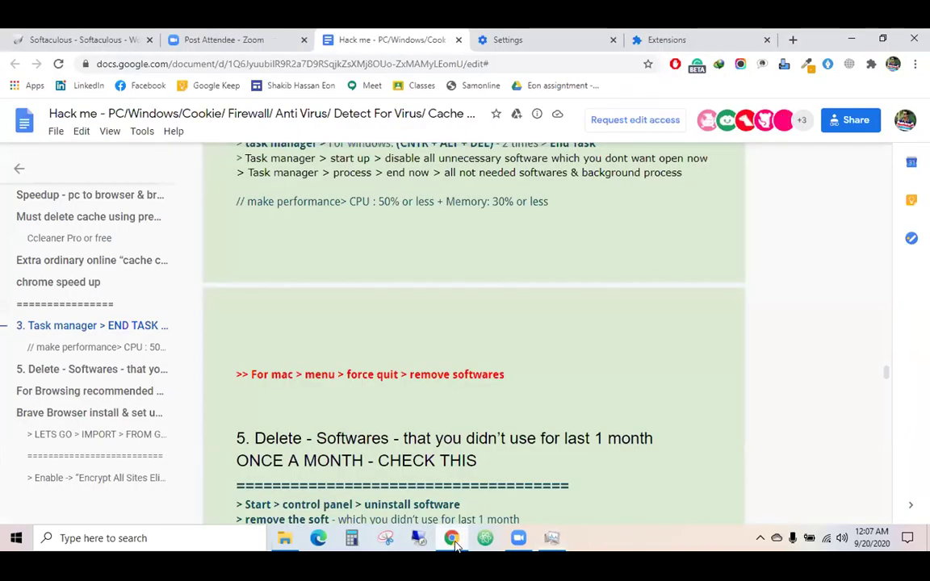
{"action": "key", "text": "alt+Tab"}
{"action": "left_click", "coordinate": [71, 67]}
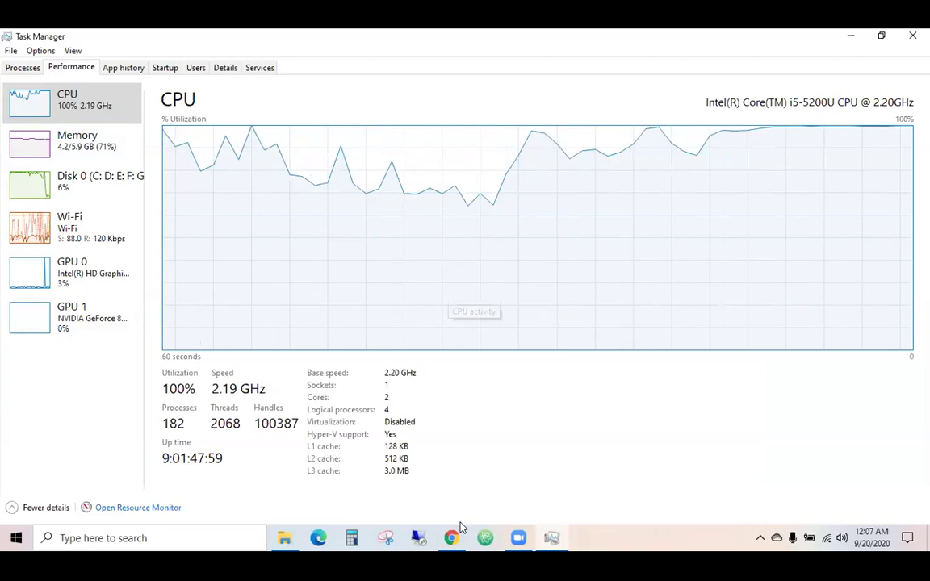
{"action": "left_click", "coordinate": [453, 549]}
{"action": "key", "text": "alt+Tab"}
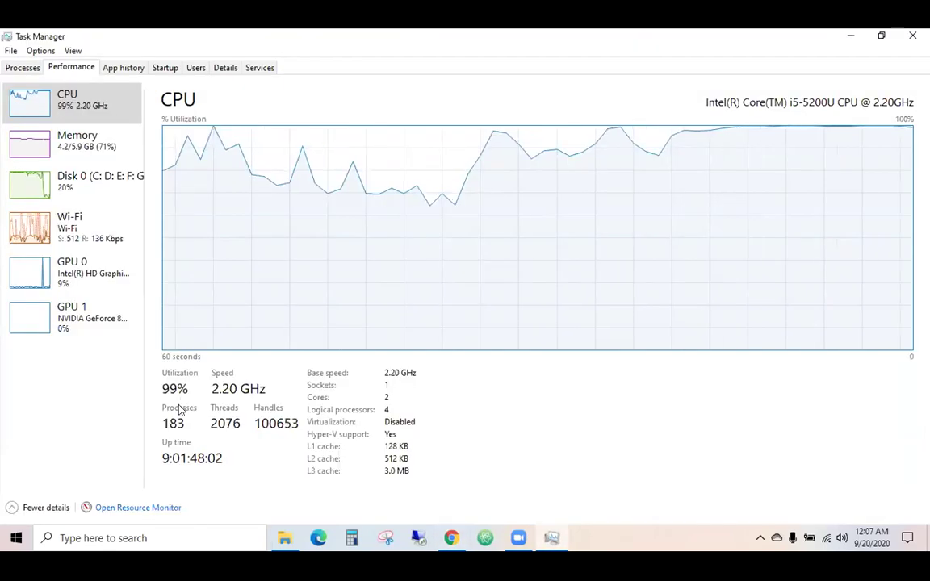
{"action": "left_click", "coordinate": [80, 158]}
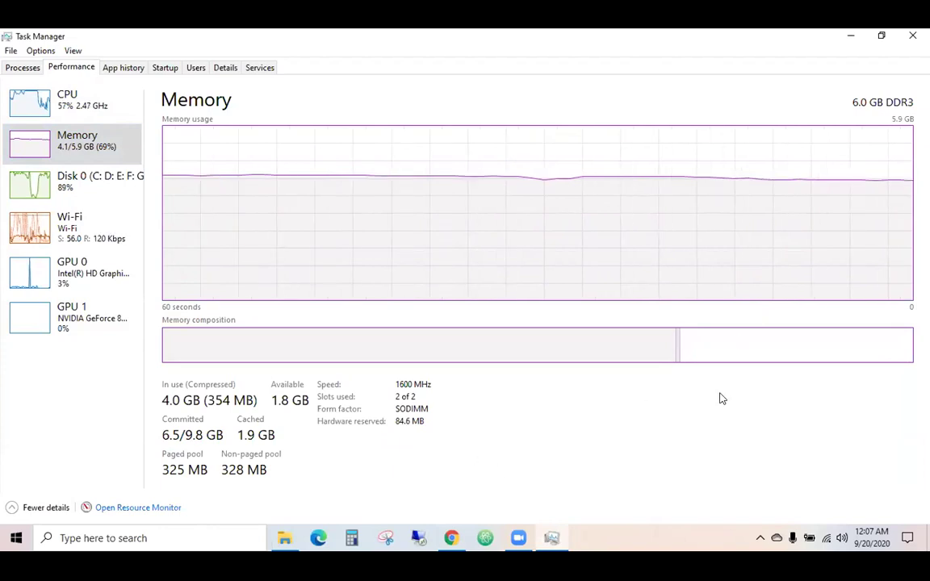
{"action": "left_click", "coordinate": [913, 36]}
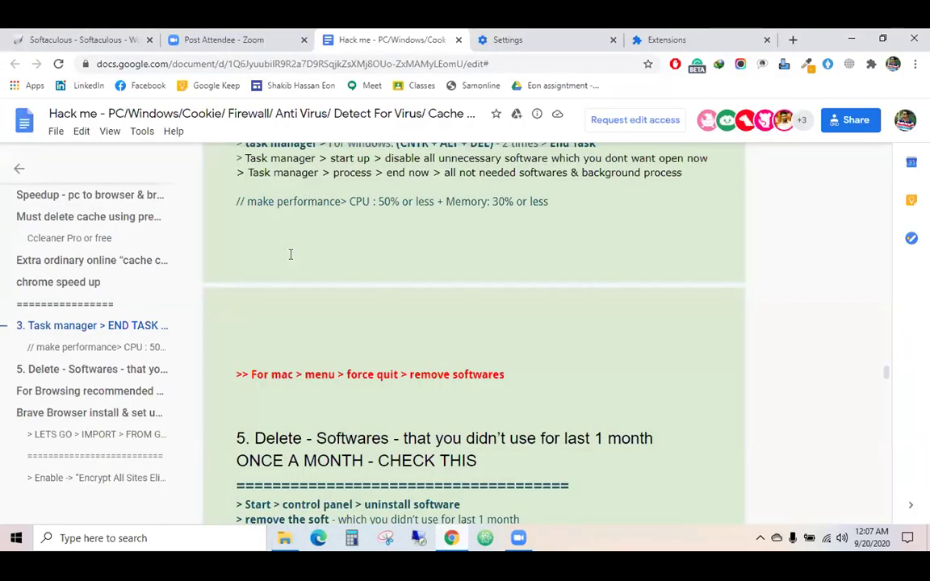
Review the guide's Task Manager instructions and its performance target of CPU 50% or less and memory 30% or less
{"action": "scroll", "coordinate": [253, 201], "scroll_direction": "down", "scroll_amount": 1}
{"action": "scroll", "coordinate": [240, 221], "scroll_direction": "up", "scroll_amount": 1}
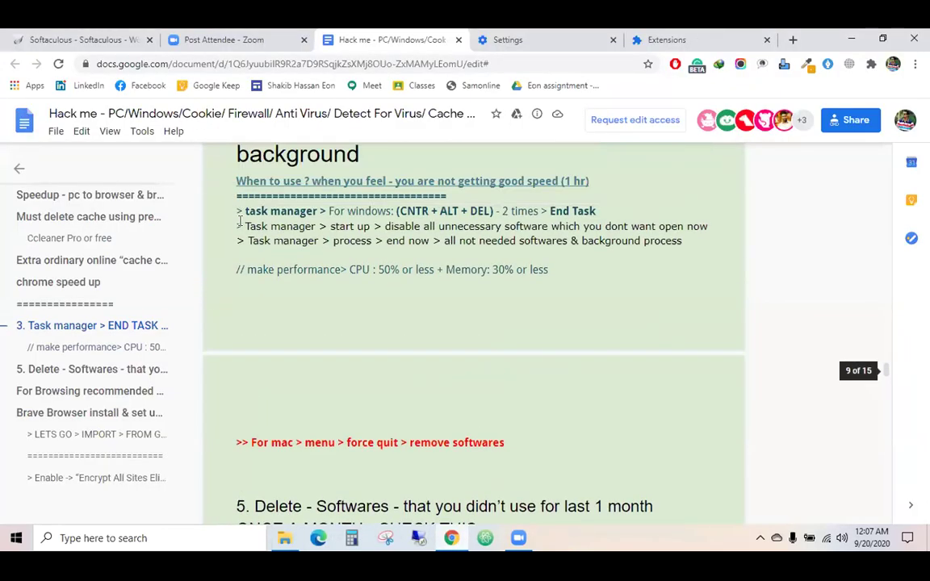
{"action": "left_click_drag", "start_coordinate": [246, 196], "coordinate": [479, 260]}
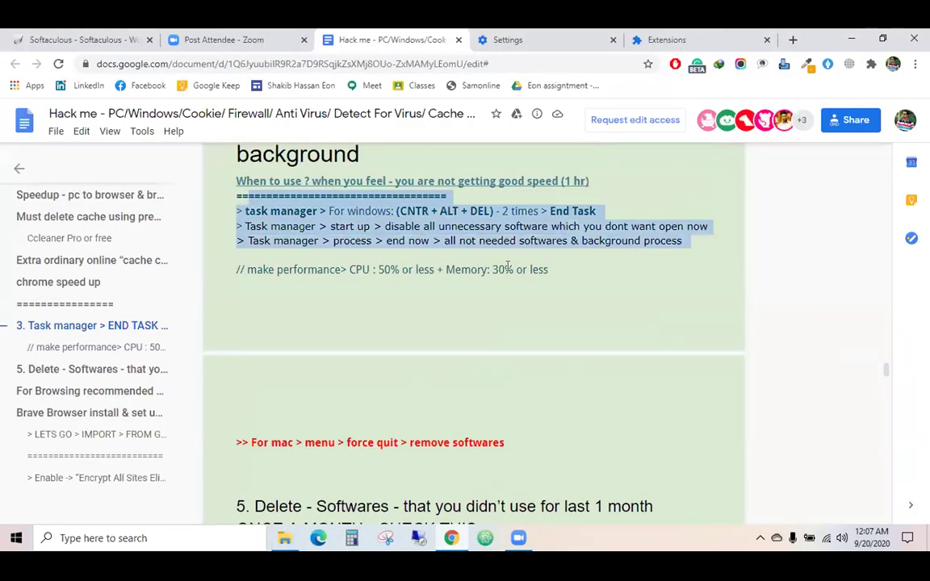
{"action": "left_click", "coordinate": [579, 273]}
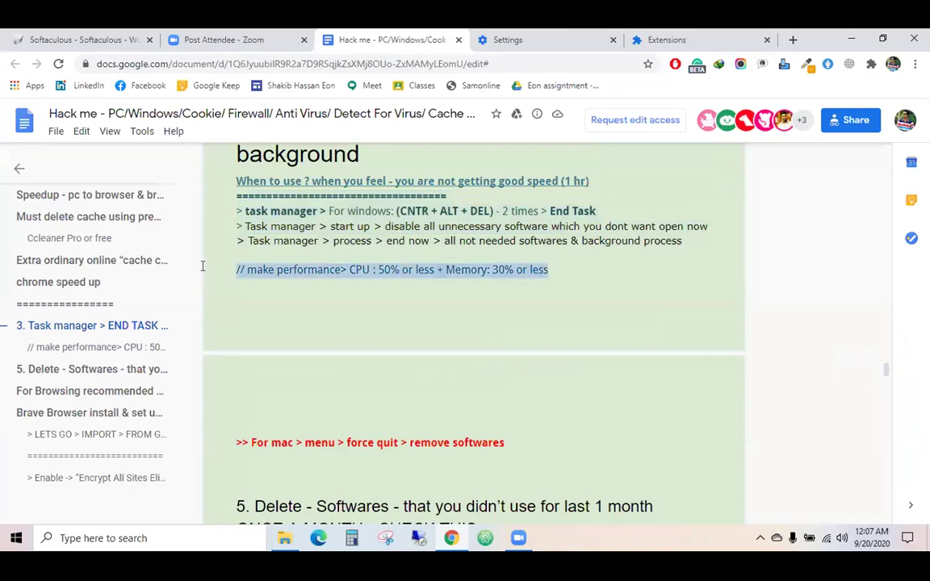
Review the guide's force quit instruction for Mac and its section on deleting software unused for the last month
{"action": "scroll", "coordinate": [203, 266], "scroll_direction": "down", "scroll_amount": 4}
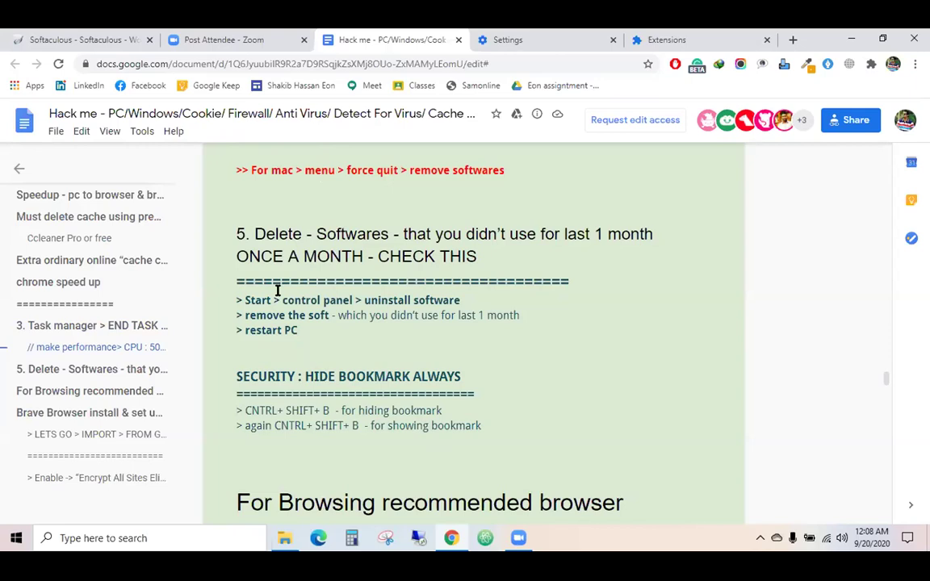
{"action": "left_click_drag", "start_coordinate": [227, 172], "coordinate": [560, 187]}
{"action": "left_click", "coordinate": [299, 184]}
{"action": "left_click_drag", "start_coordinate": [243, 167], "coordinate": [519, 165]}
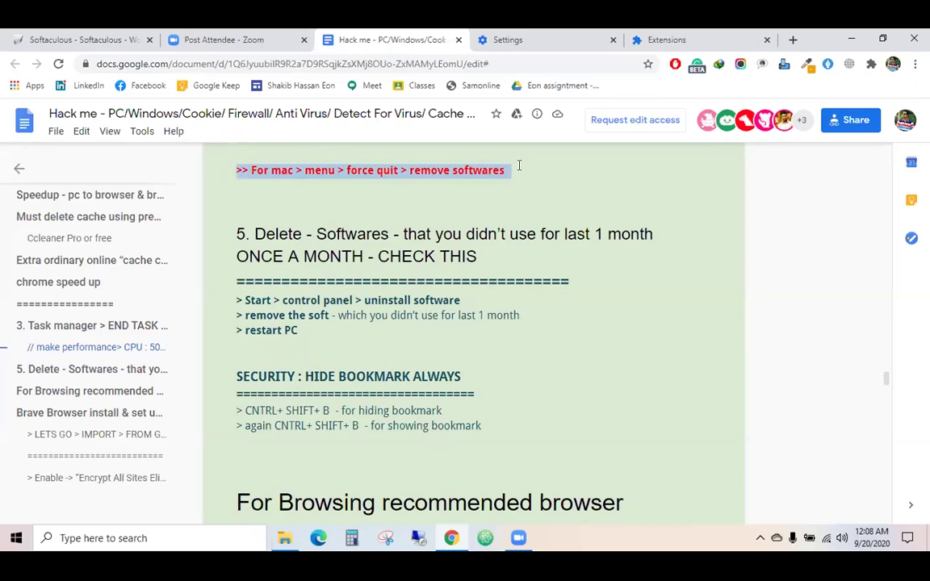
{"action": "left_click", "coordinate": [311, 209]}
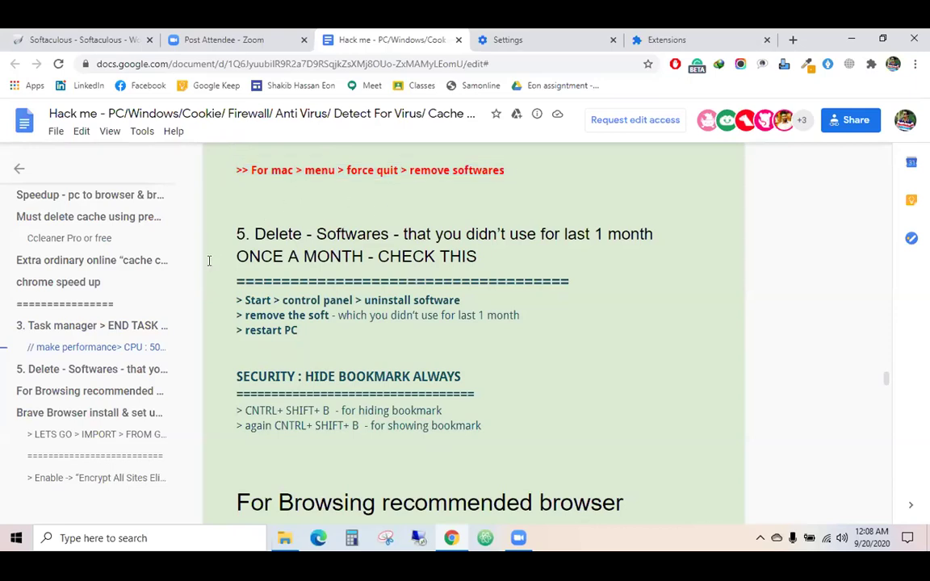
{"action": "scroll", "coordinate": [304, 234], "scroll_direction": "down", "scroll_amount": 1}
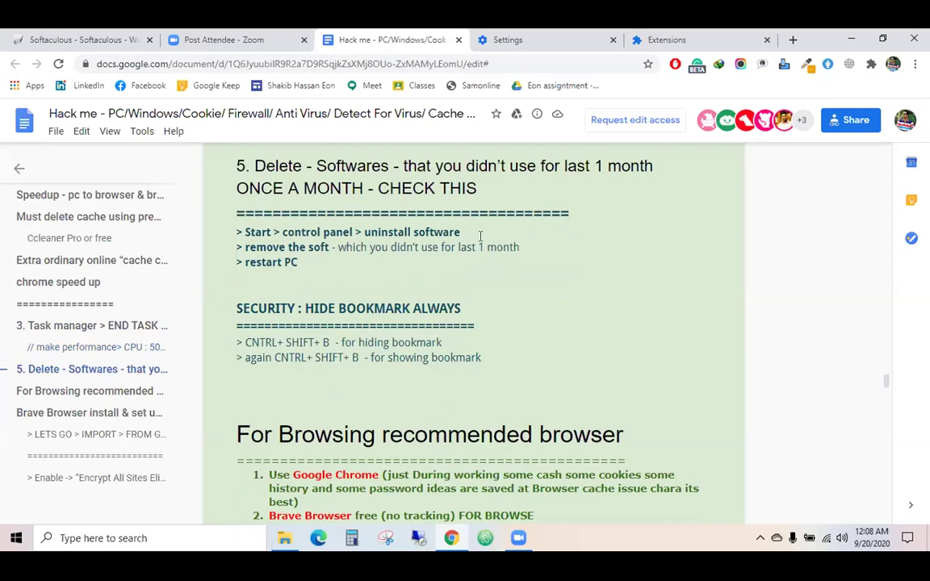
Switch to File Explorer and open the Windows Apps & features list for uninstalling programs from This PC
{"action": "left_click", "coordinate": [284, 538]}
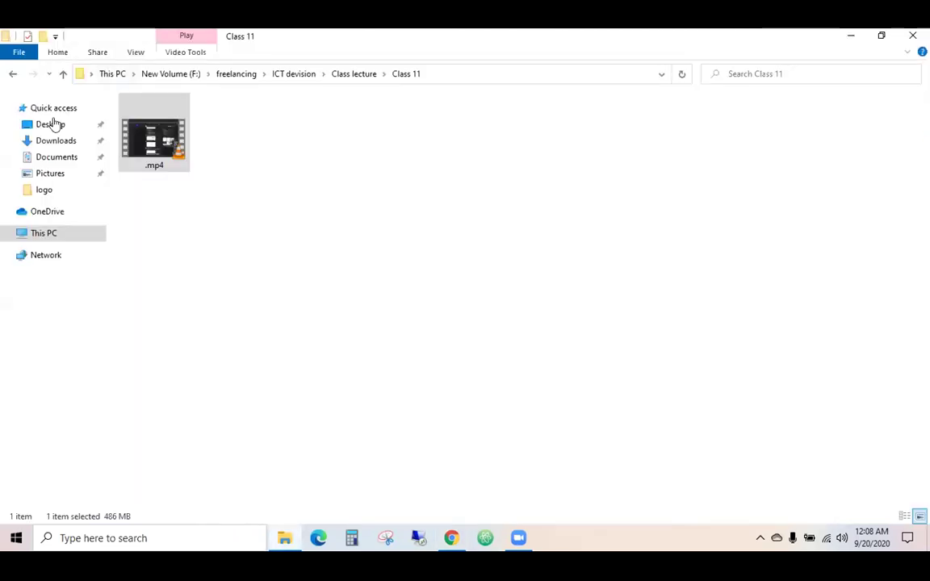
{"action": "left_click", "coordinate": [112, 74]}
{"action": "left_click", "coordinate": [64, 52]}
{"action": "left_click", "coordinate": [323, 70]}
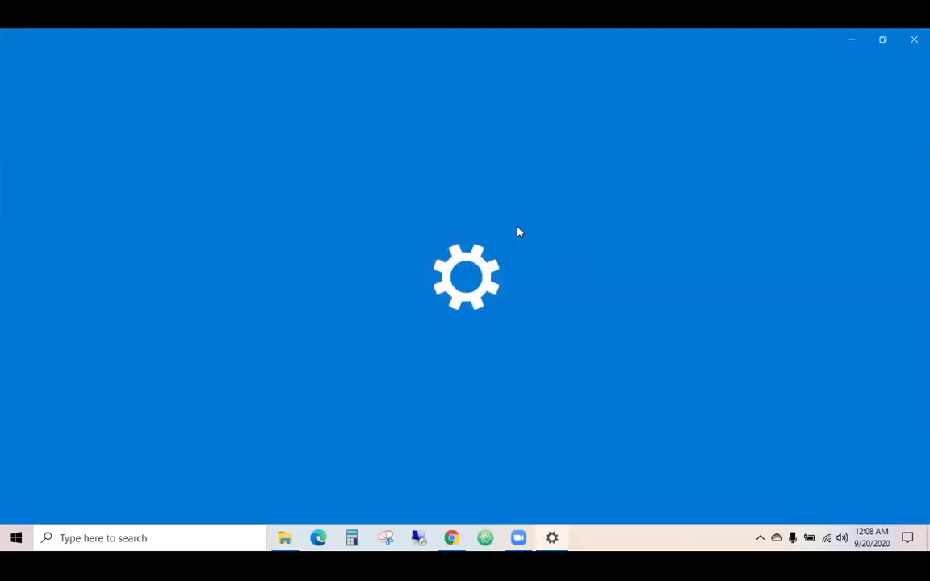
{"action": "scroll", "coordinate": [577, 295], "scroll_direction": "down", "scroll_amount": 3}
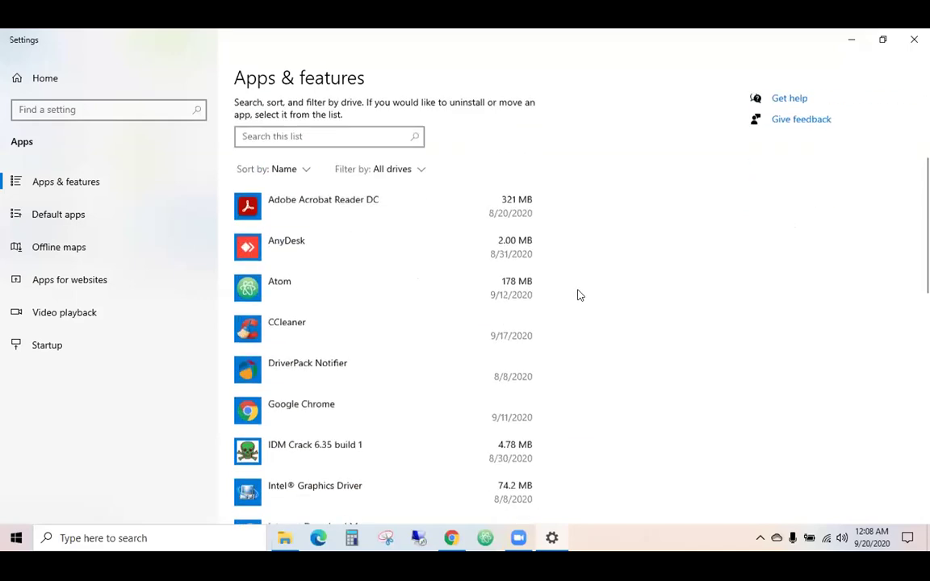
Close the Settings window, search Windows for Control Panel, and open its list for uninstalling a program
{"action": "left_click", "coordinate": [914, 38]}
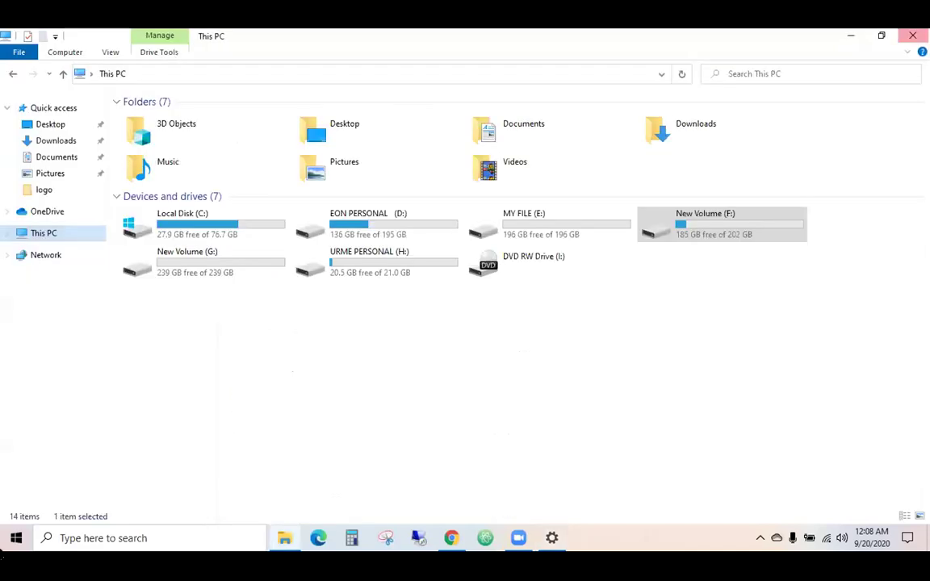
{"action": "left_click", "coordinate": [3, 552]}
{"action": "type", "text": "comn"}
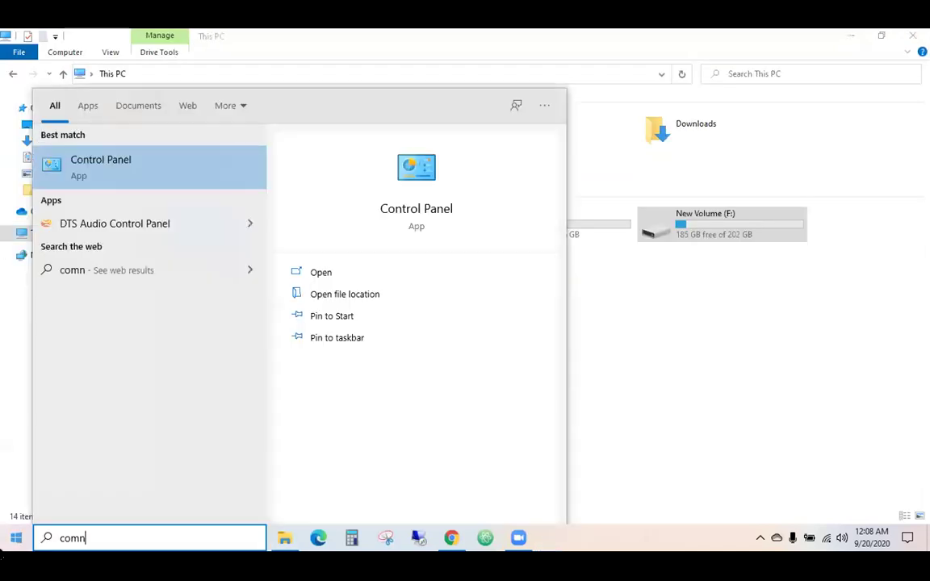
{"action": "key", "text": "Return"}
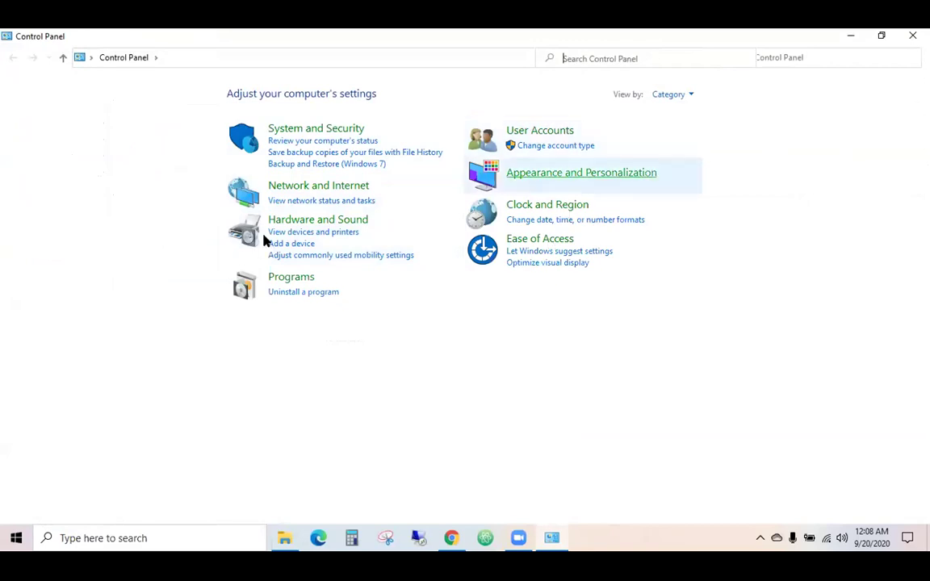
{"action": "left_click", "coordinate": [305, 292]}
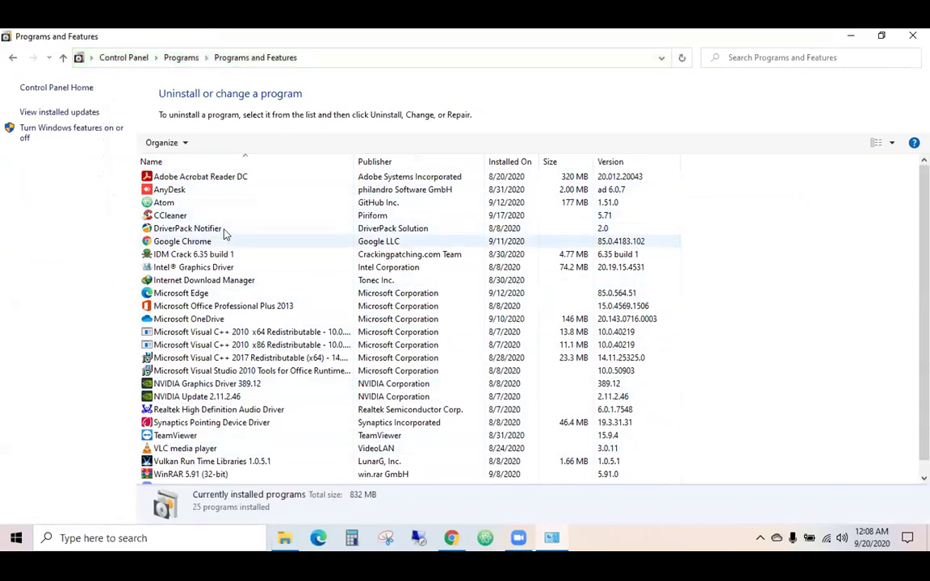
Try to change the Microsoft Edge installation from the installed programs list and dismiss the resulting dialog
{"action": "left_click", "coordinate": [218, 288]}
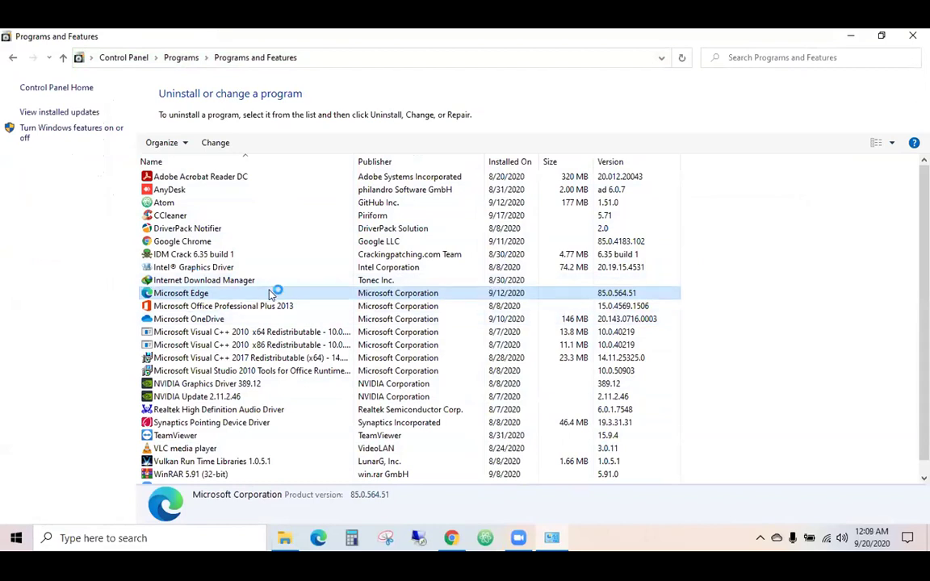
{"action": "scroll", "coordinate": [272, 296], "scroll_direction": "down", "scroll_amount": 1}
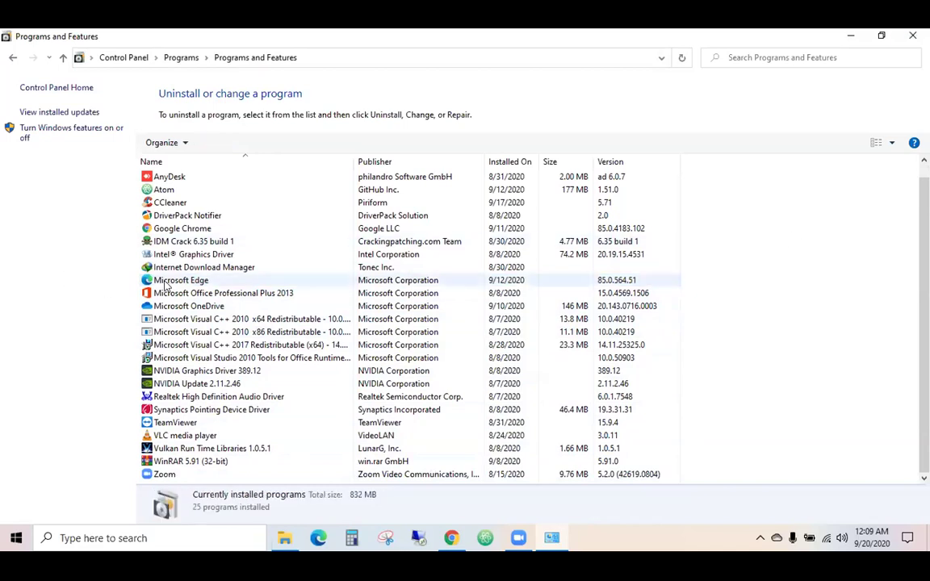
{"action": "double_click", "coordinate": [449, 283]}
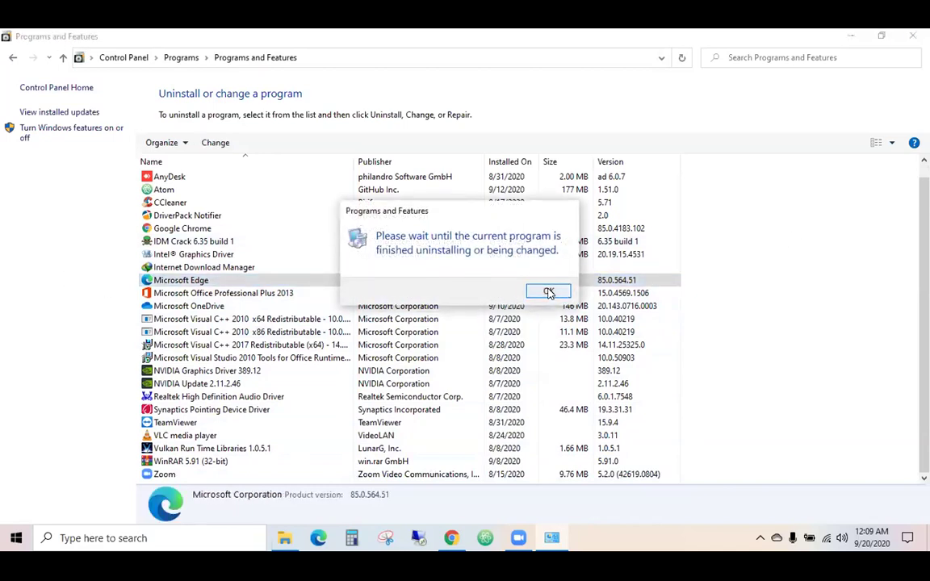
{"action": "left_click", "coordinate": [548, 292]}
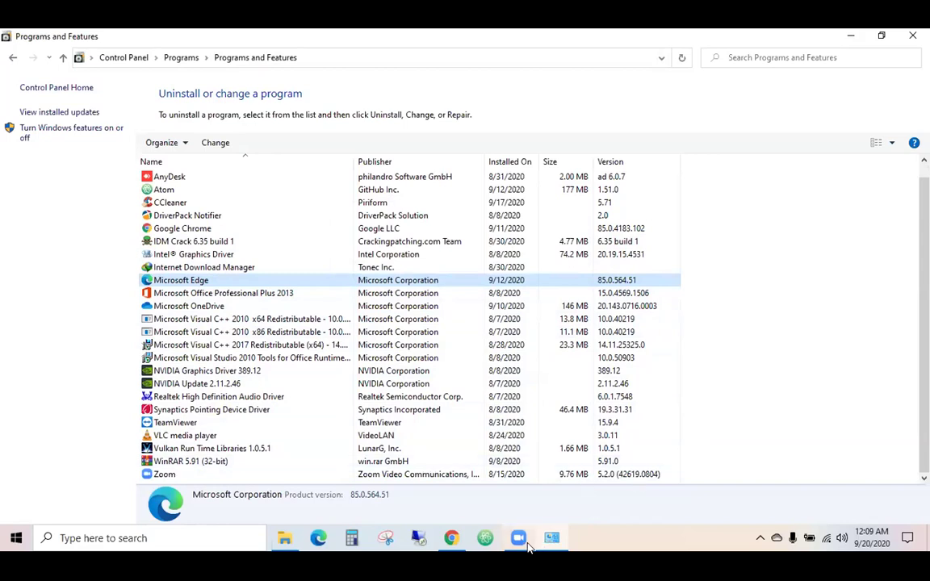
{"action": "left_click", "coordinate": [555, 540]}
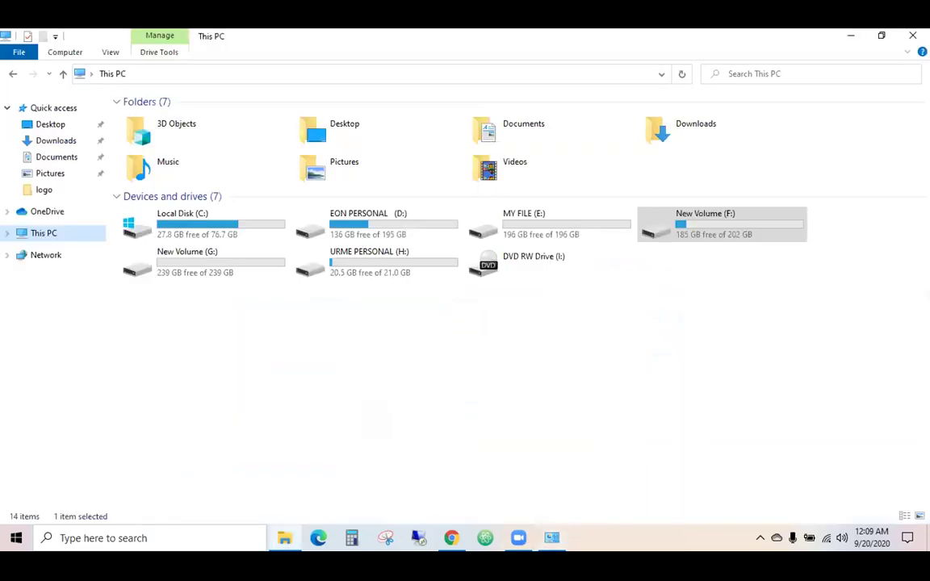
{"action": "left_click", "coordinate": [555, 542]}
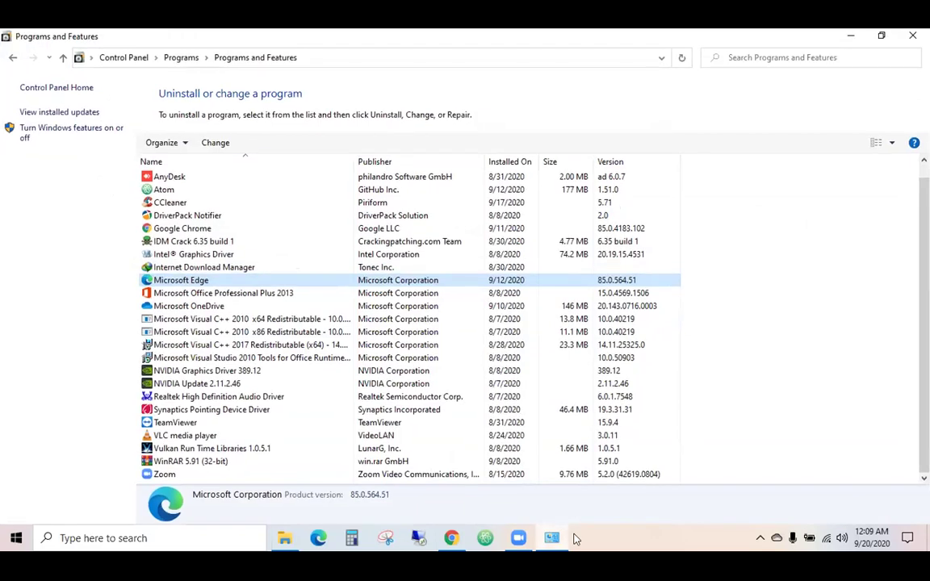
{"action": "left_click", "coordinate": [319, 539]}
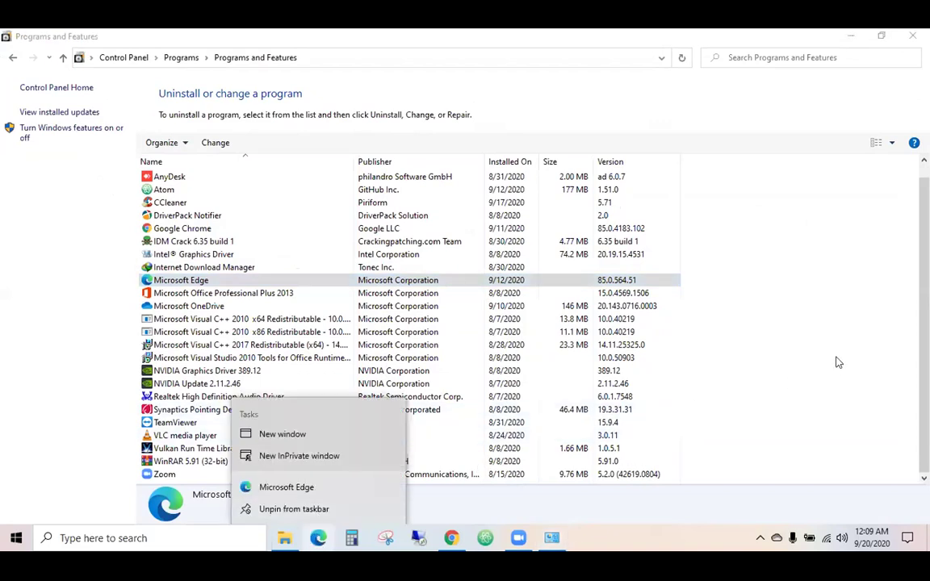
{"action": "left_click", "coordinate": [525, 471]}
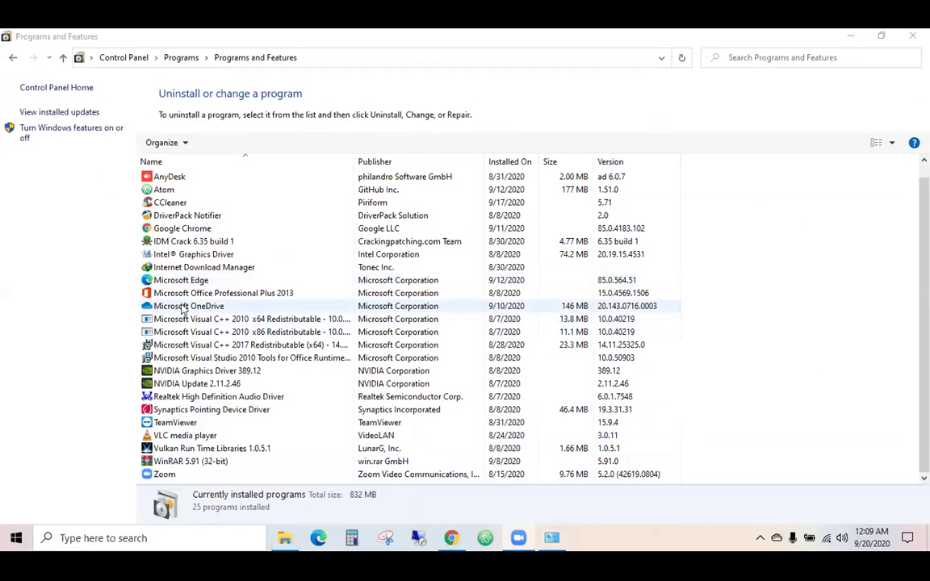
Try to uninstall Microsoft OneDrive from the programs list, and open the Help & Settings options in its status panel
{"action": "double_click", "coordinate": [436, 306]}
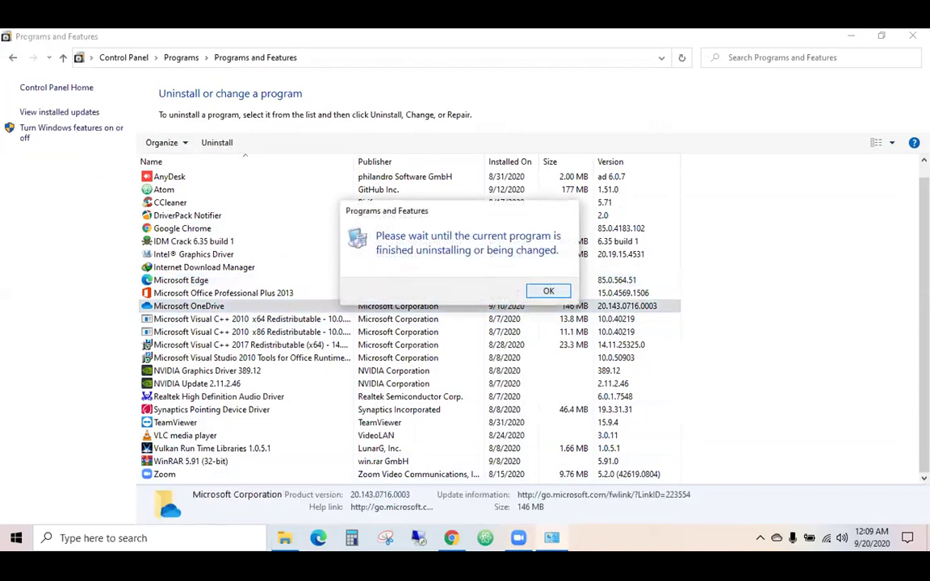
{"action": "key", "text": "Return"}
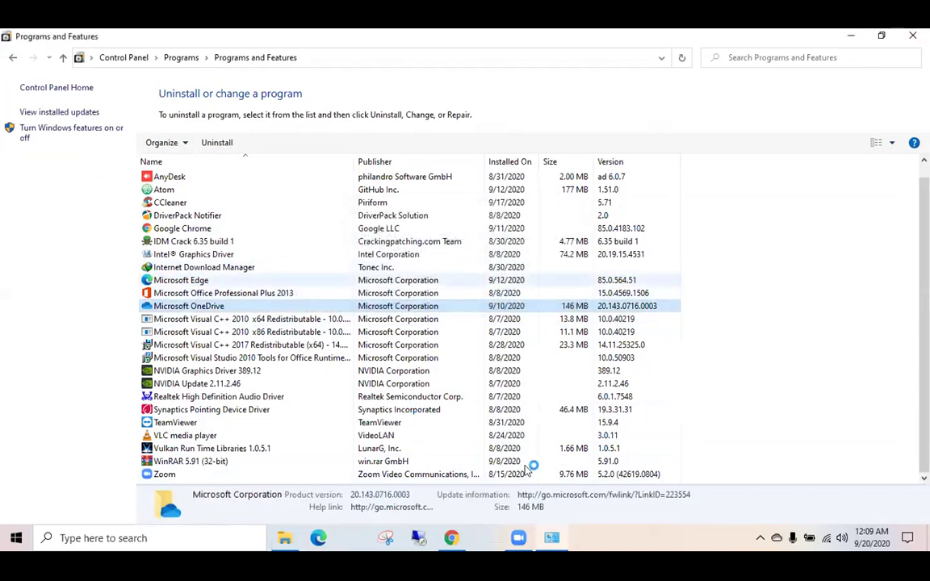
{"action": "left_click", "coordinate": [759, 538]}
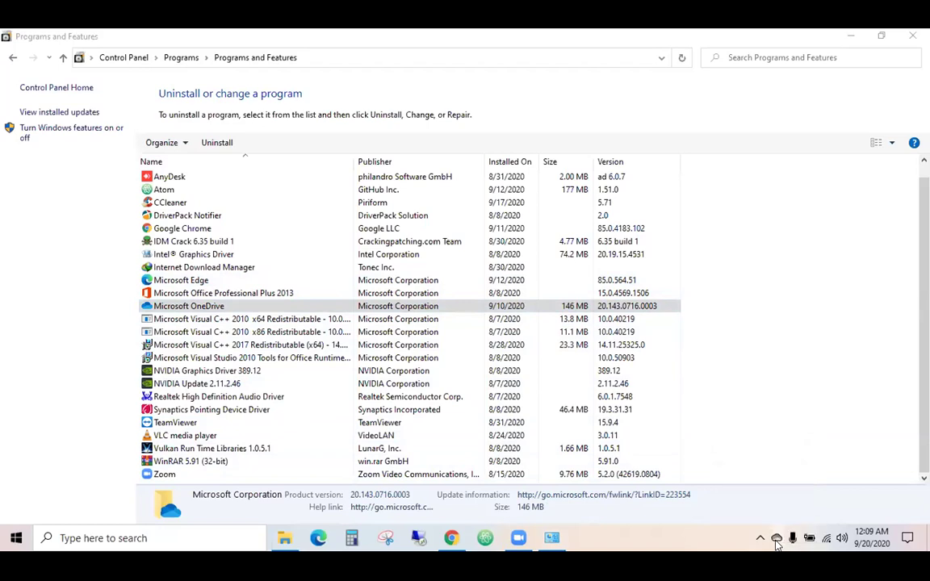
{"action": "left_click", "coordinate": [775, 540]}
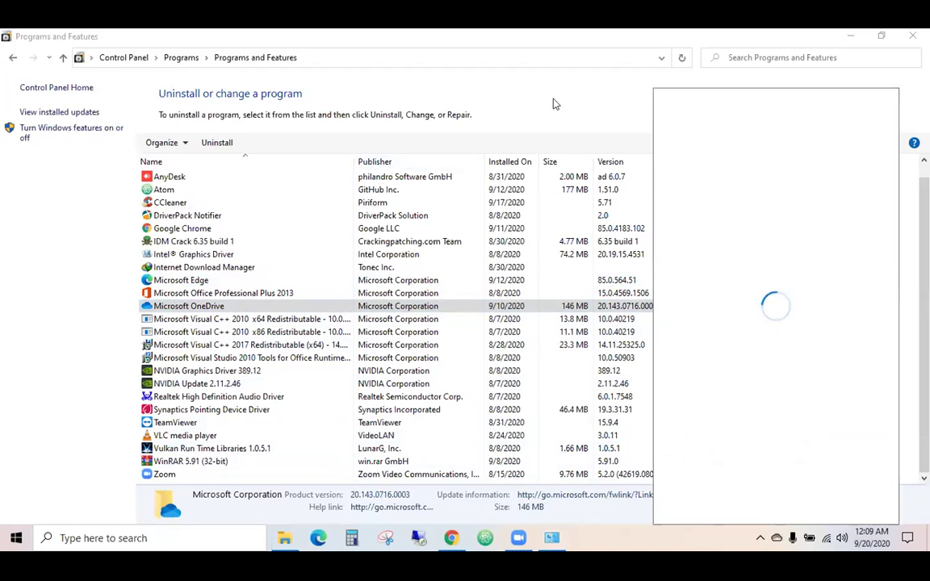
{"action": "left_click", "coordinate": [774, 541]}
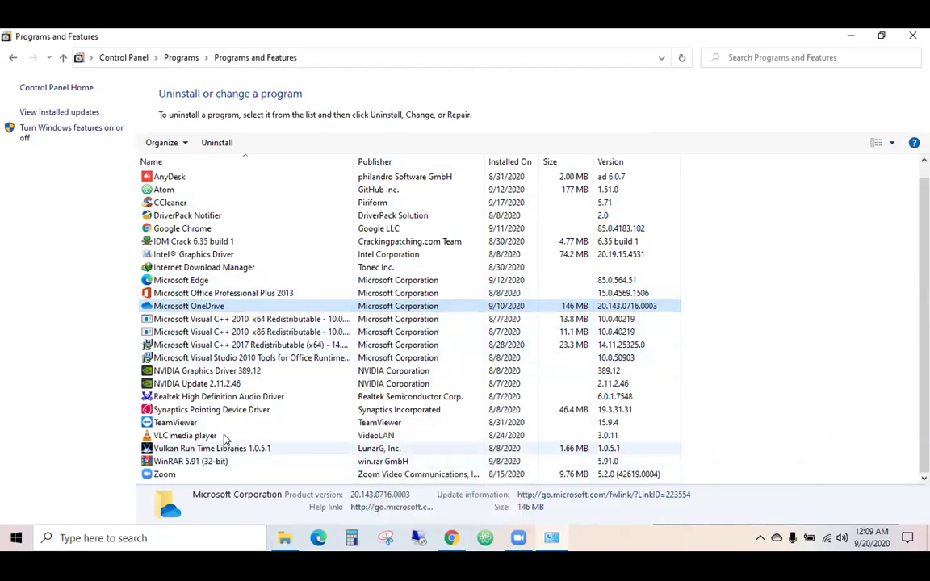
{"action": "key", "text": "v"}
{"action": "left_click", "coordinate": [710, 242]}
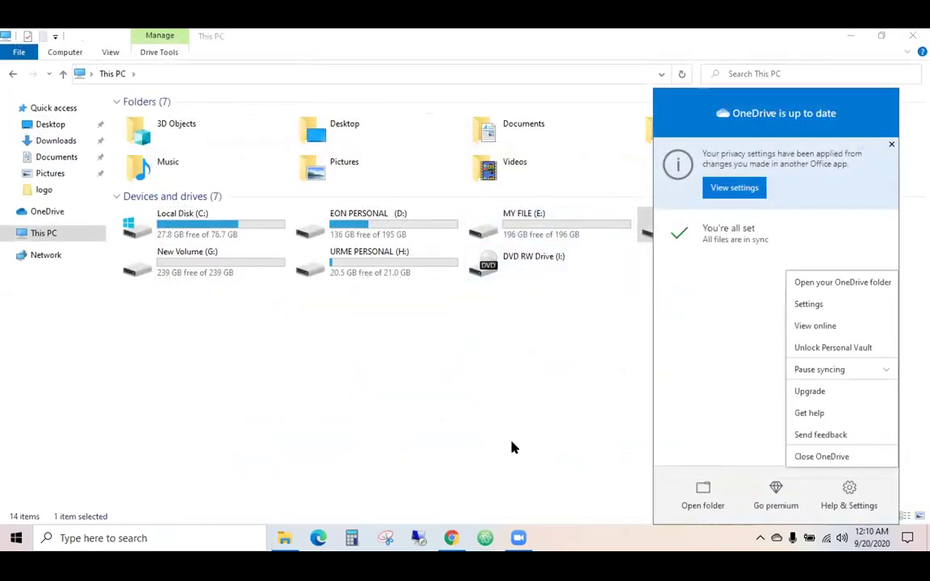
{"action": "left_click", "coordinate": [581, 423]}
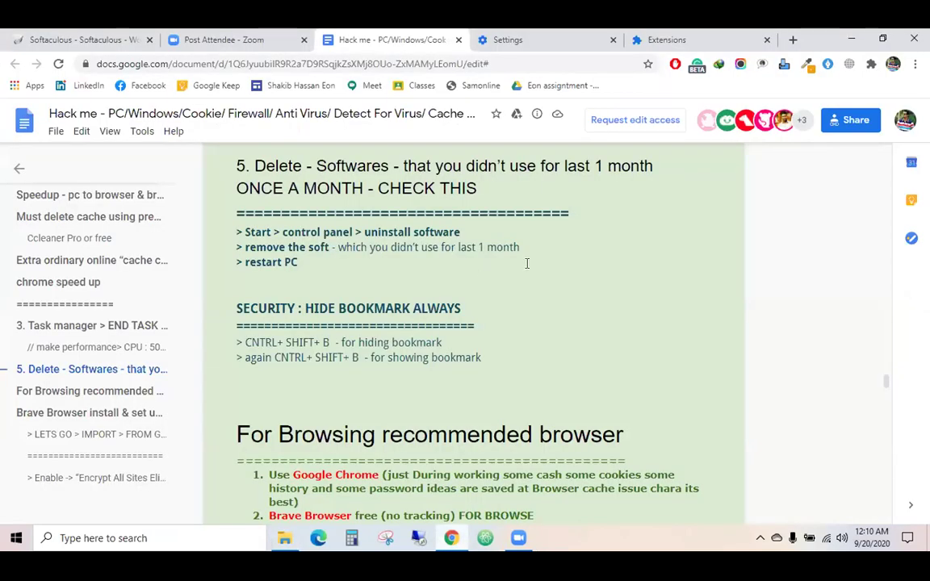
Review the guide's software removal steps and highlight its SECURITY : HIDE BOOKMARK ALWAYS section
{"action": "scroll", "coordinate": [567, 245], "scroll_direction": "down", "scroll_amount": 3}
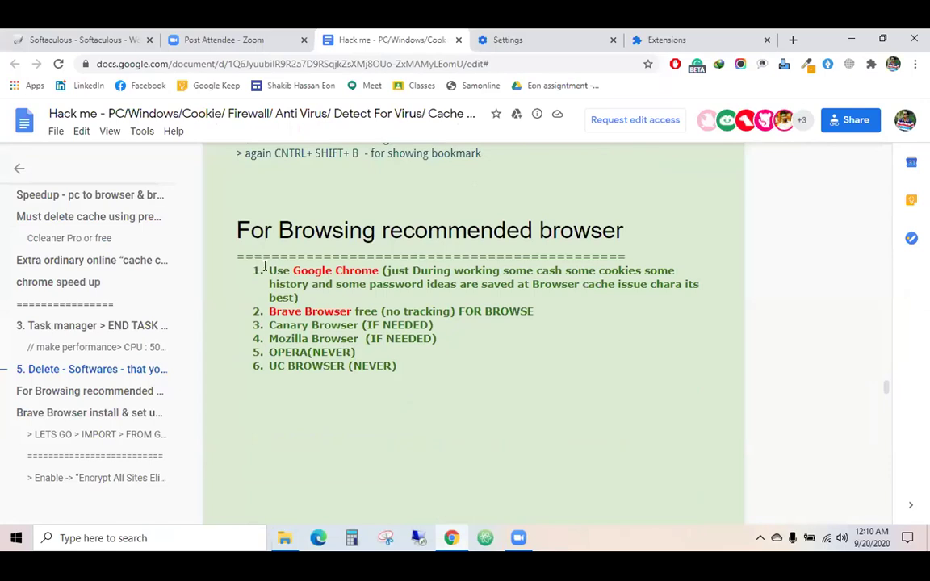
{"action": "scroll", "coordinate": [410, 245], "scroll_direction": "up", "scroll_amount": 2}
{"action": "scroll", "coordinate": [323, 251], "scroll_direction": "down", "scroll_amount": 1}
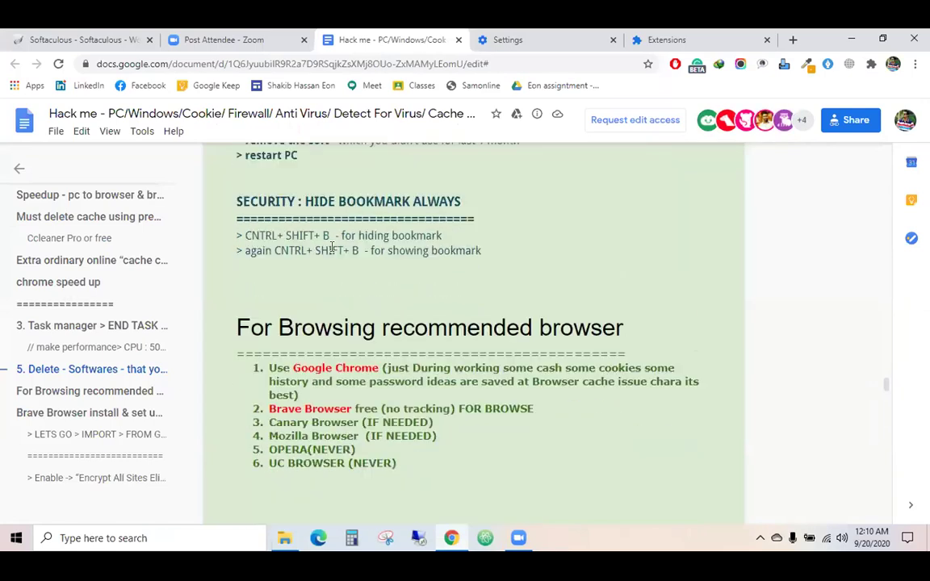
{"action": "scroll", "coordinate": [254, 266], "scroll_direction": "up", "scroll_amount": 1}
{"action": "scroll", "coordinate": [250, 245], "scroll_direction": "up", "scroll_amount": 2}
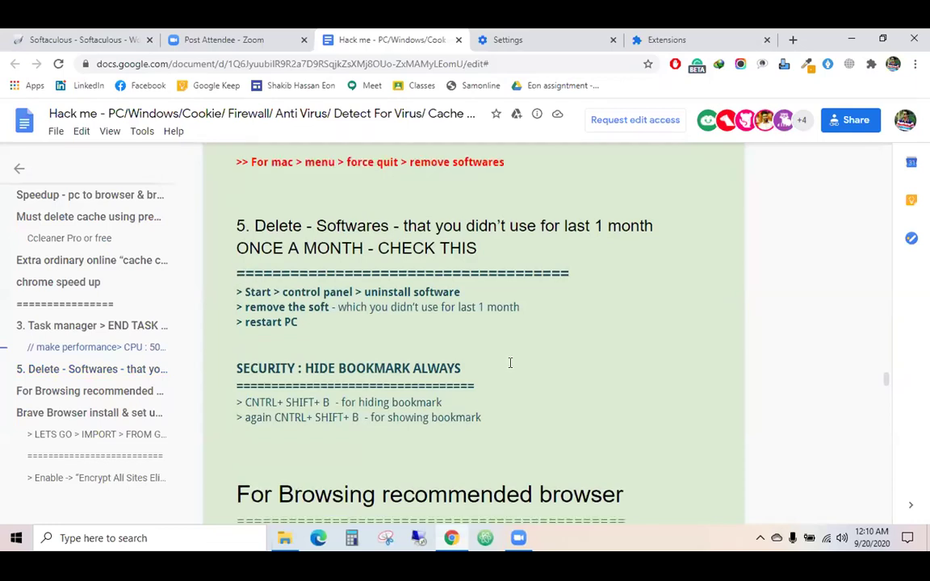
{"action": "scroll", "coordinate": [508, 363], "scroll_direction": "down", "scroll_amount": 1}
{"action": "key", "text": "shift+Up"}
{"action": "key", "text": "shift+Up"}
{"action": "key", "text": "shift+Up"}
{"action": "key", "text": "shift+Up"}
{"action": "scroll", "coordinate": [492, 246], "scroll_direction": "down", "scroll_amount": 2}
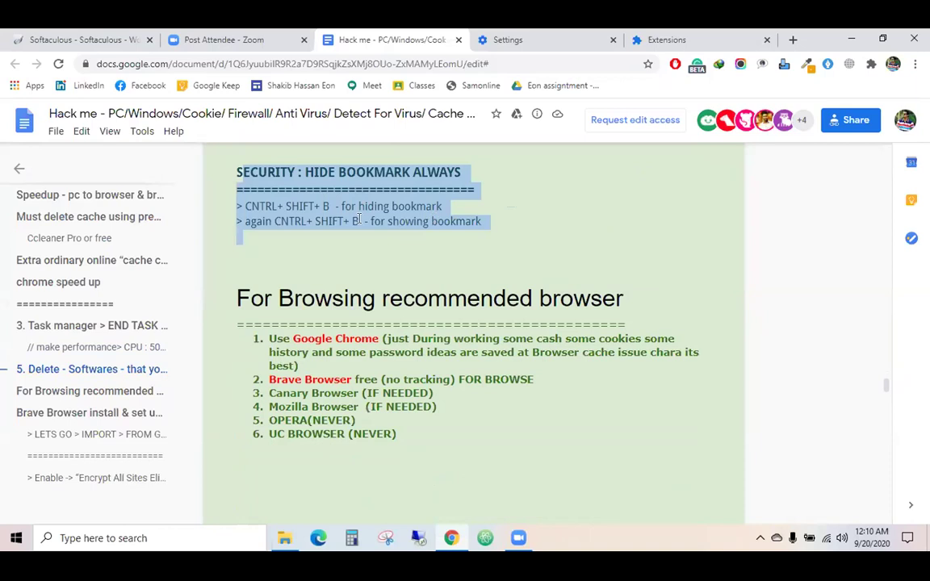
Review the guide's recommended browser list by highlighting its entries from Google Chrome to UC BROWSER
{"action": "scroll", "coordinate": [264, 200], "scroll_direction": "down", "scroll_amount": 2}
{"action": "key", "text": "shift+Down"}
{"action": "key", "text": "shift+Down"}
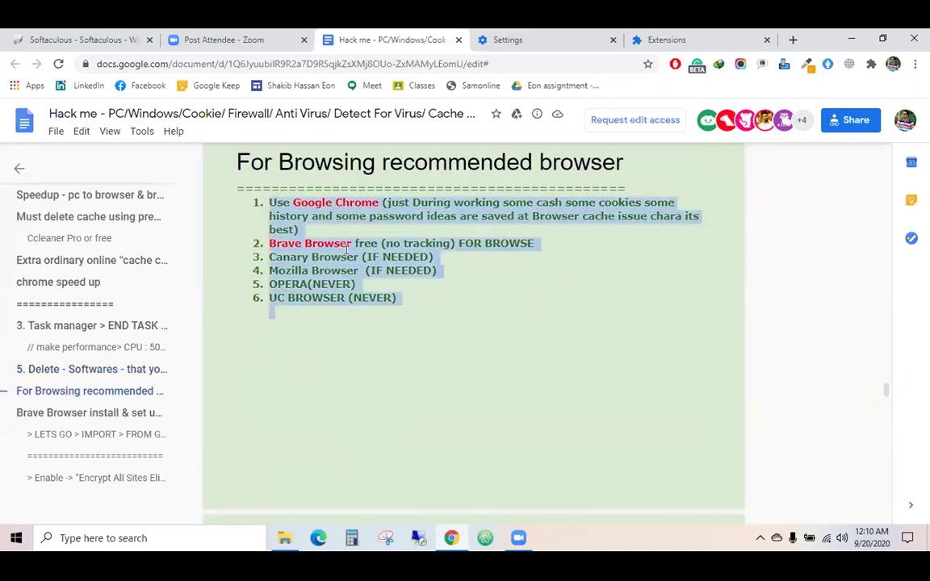
{"action": "left_click", "coordinate": [348, 250]}
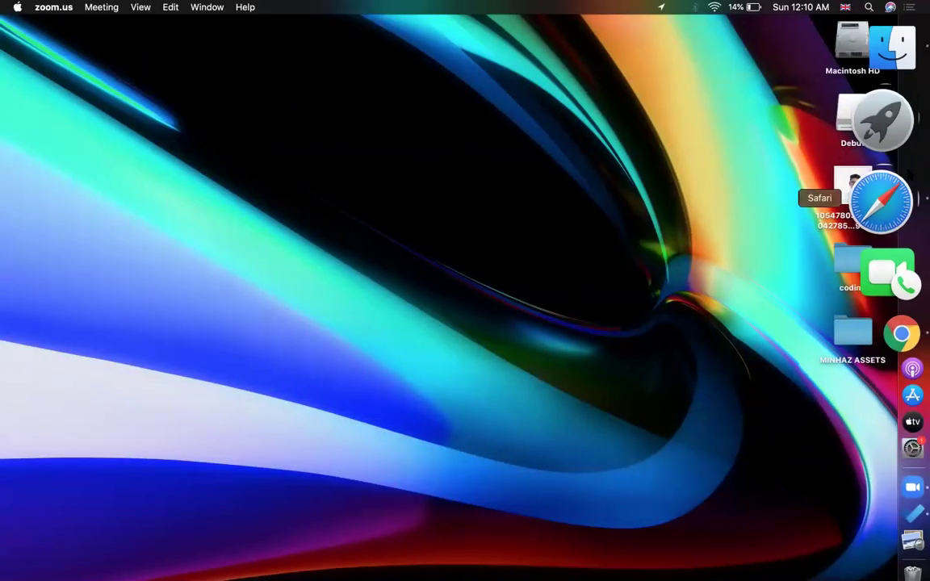
Bring up the guide document in Safari on the Mac, postpone the iCloud connection prompt, and look through its command prompt section
{"action": "left_click", "coordinate": [880, 251]}
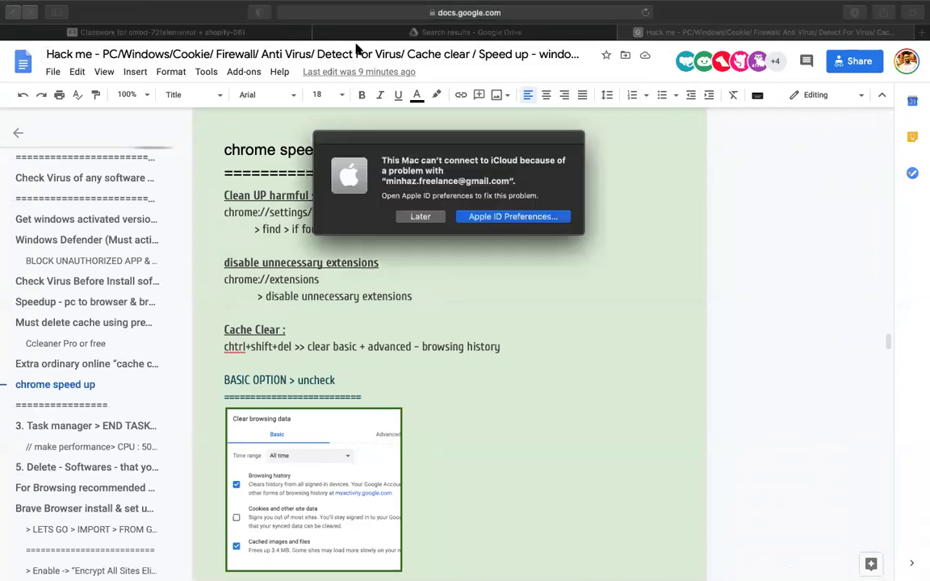
{"action": "left_click", "coordinate": [419, 217]}
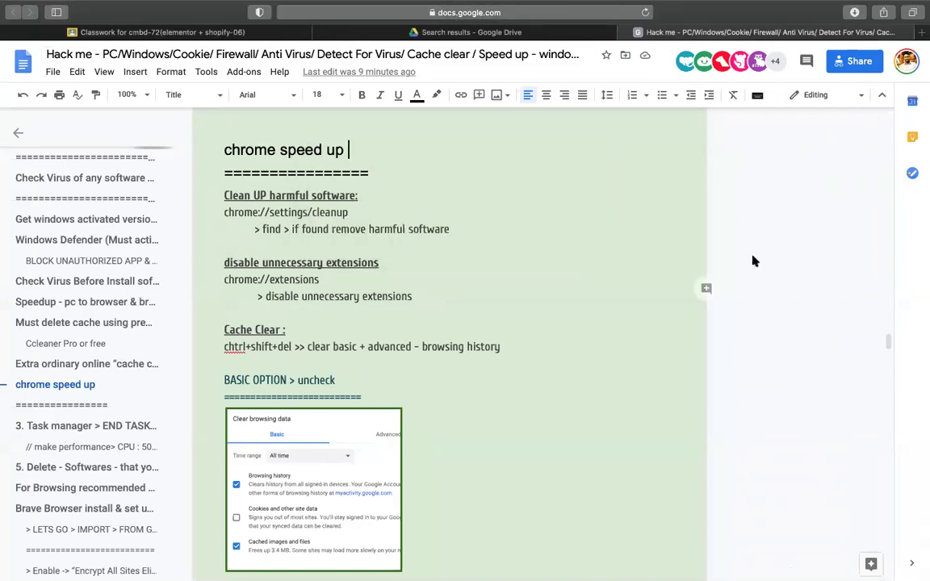
{"action": "left_click", "coordinate": [636, 262]}
{"action": "scroll", "coordinate": [463, 282], "scroll_direction": "up", "scroll_amount": 5}
{"action": "scroll", "coordinate": [463, 282], "scroll_direction": "up", "scroll_amount": 10}
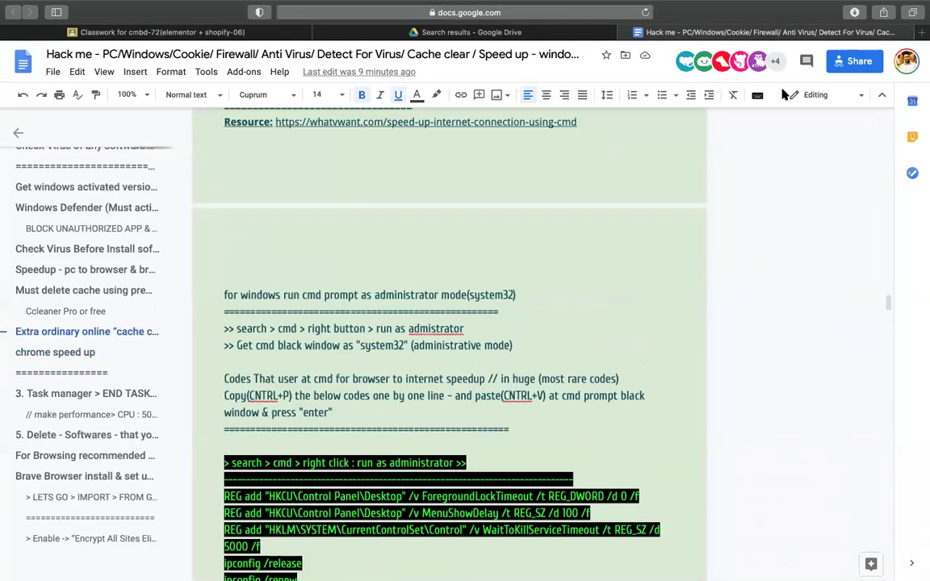
Switch to Chrome on the Mac and look through the Hacking/Cloning bookmark folder
{"action": "key", "text": "ctrl+Up"}
{"action": "left_click", "coordinate": [882, 214]}
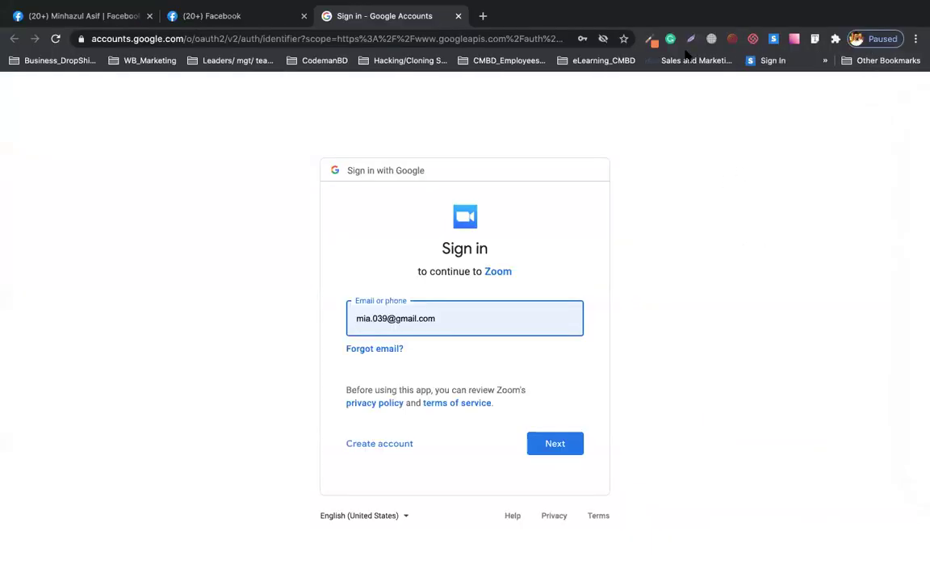
{"action": "left_click", "coordinate": [404, 59]}
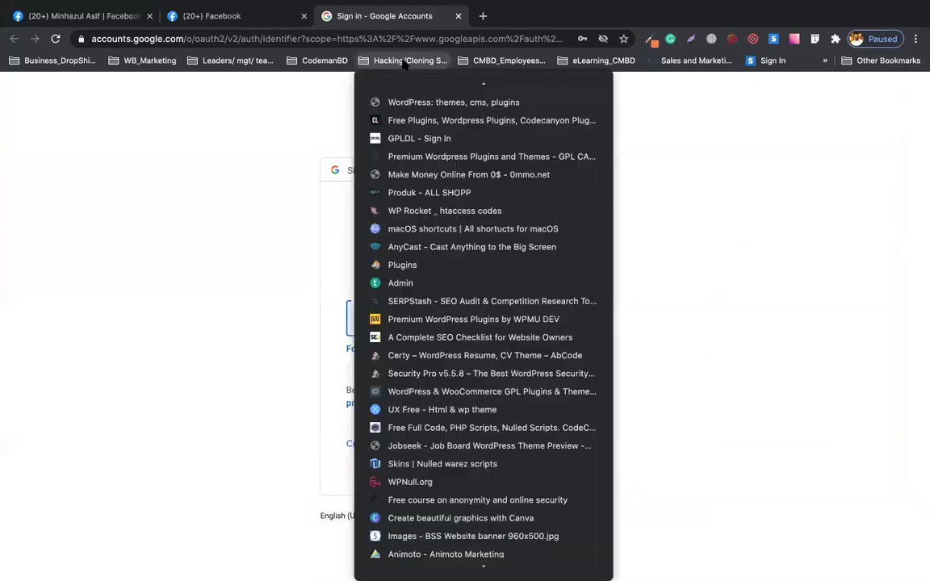
{"action": "scroll", "coordinate": [461, 331], "scroll_direction": "down", "scroll_amount": 2}
{"action": "scroll", "coordinate": [461, 331], "scroll_direction": "down", "scroll_amount": 10}
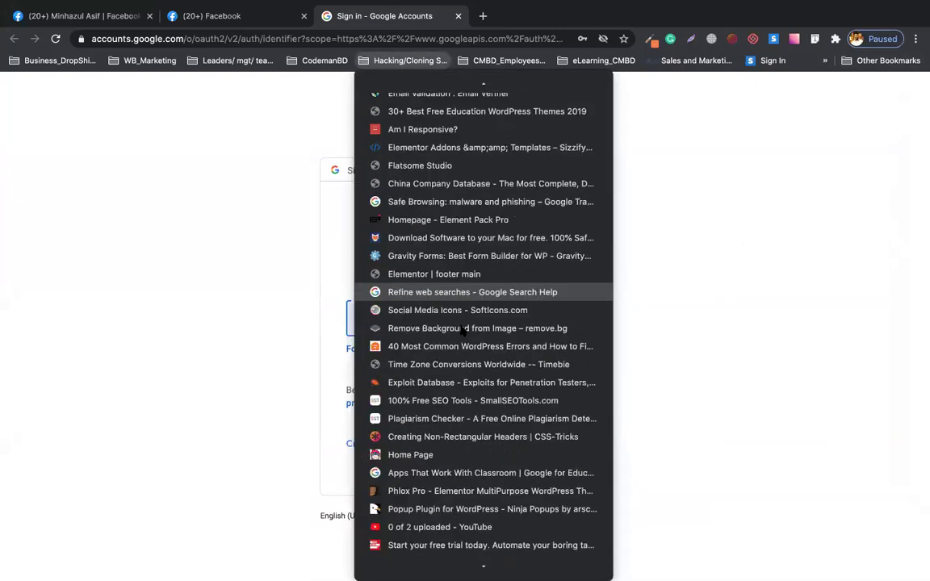
{"action": "left_click", "coordinate": [156, 288]}
Look through the Leaders, WB_Marketing, CodemanBD, CMBD_Employees and eLearning_CMBD bookmark folders
{"action": "left_click", "coordinate": [228, 64]}
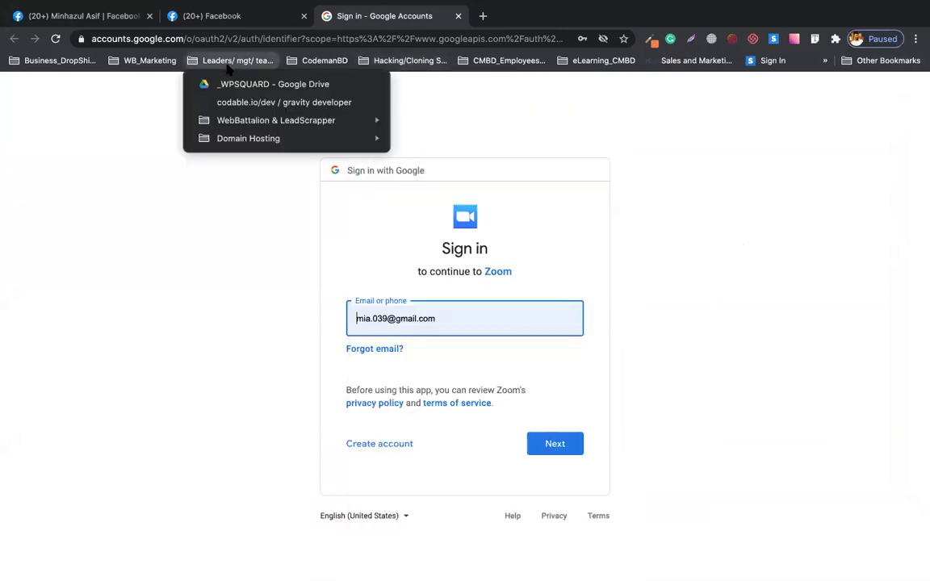
{"action": "left_click", "coordinate": [138, 66]}
{"action": "left_click", "coordinate": [323, 60]}
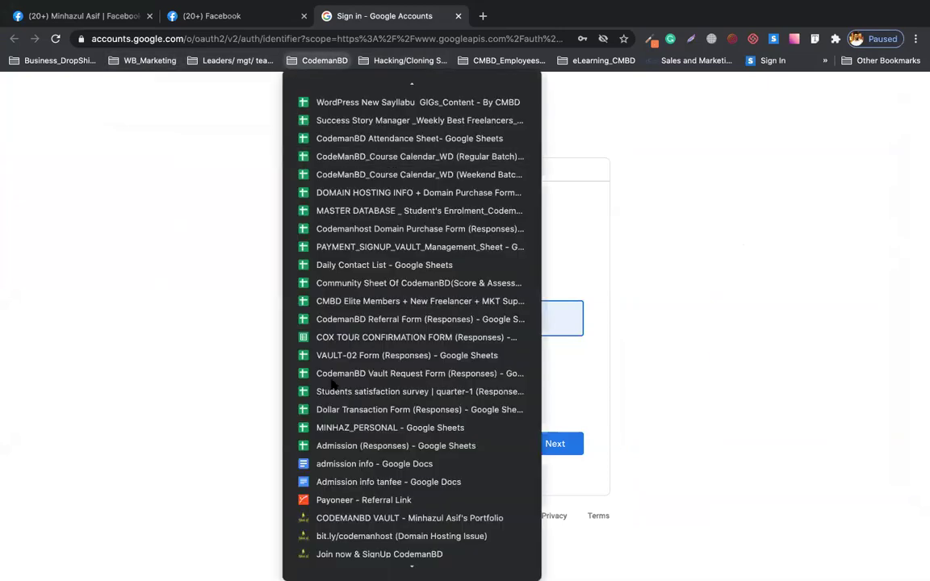
{"action": "left_click", "coordinate": [153, 266]}
{"action": "left_click", "coordinate": [509, 61]}
{"action": "scroll", "coordinate": [533, 252], "scroll_direction": "down", "scroll_amount": 1}
{"action": "scroll", "coordinate": [533, 252], "scroll_direction": "down", "scroll_amount": 3}
{"action": "left_click", "coordinate": [853, 178]}
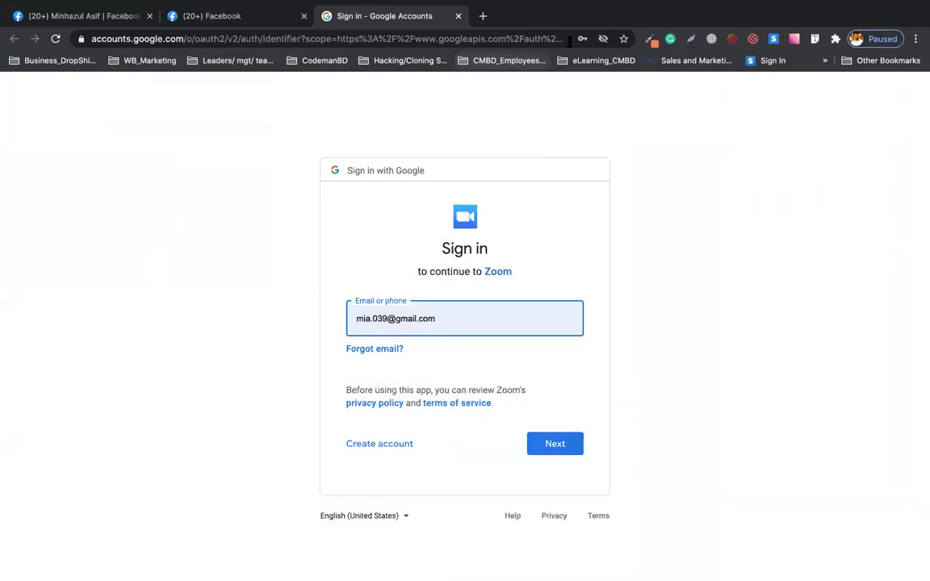
{"action": "left_click", "coordinate": [617, 66]}
{"action": "left_click", "coordinate": [69, 342]}
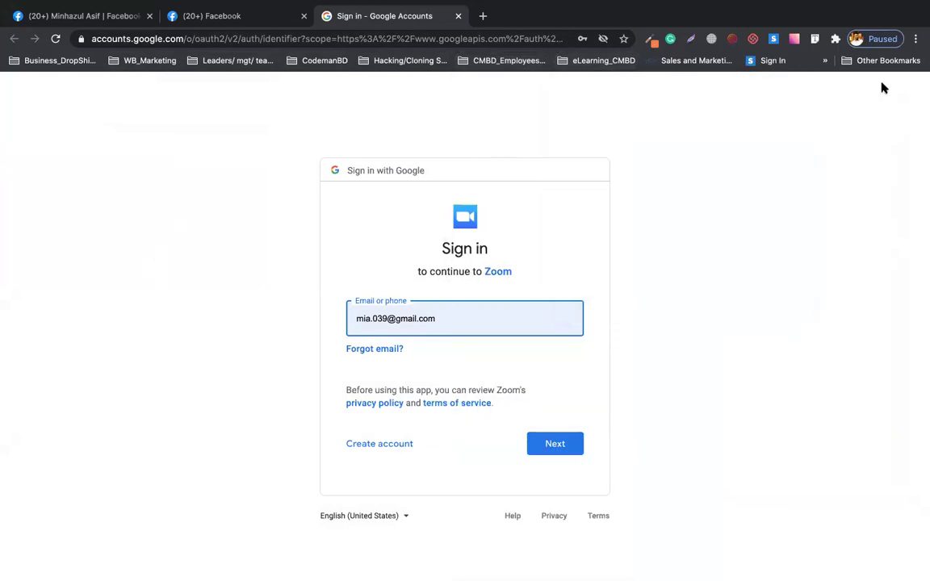
Switch to the other Chrome profile's window and look through its HACKING TOOLS bookmark folder
{"action": "left_click", "coordinate": [876, 39]}
{"action": "left_click", "coordinate": [789, 345]}
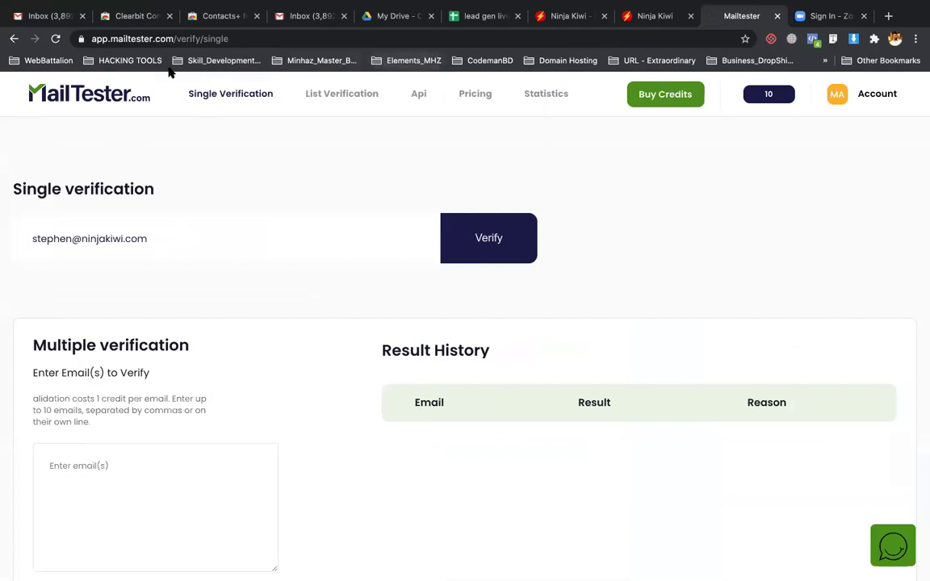
{"action": "left_click", "coordinate": [87, 63]}
{"action": "scroll", "coordinate": [199, 398], "scroll_direction": "down", "scroll_amount": 3}
{"action": "scroll", "coordinate": [200, 398], "scroll_direction": "down", "scroll_amount": 5}
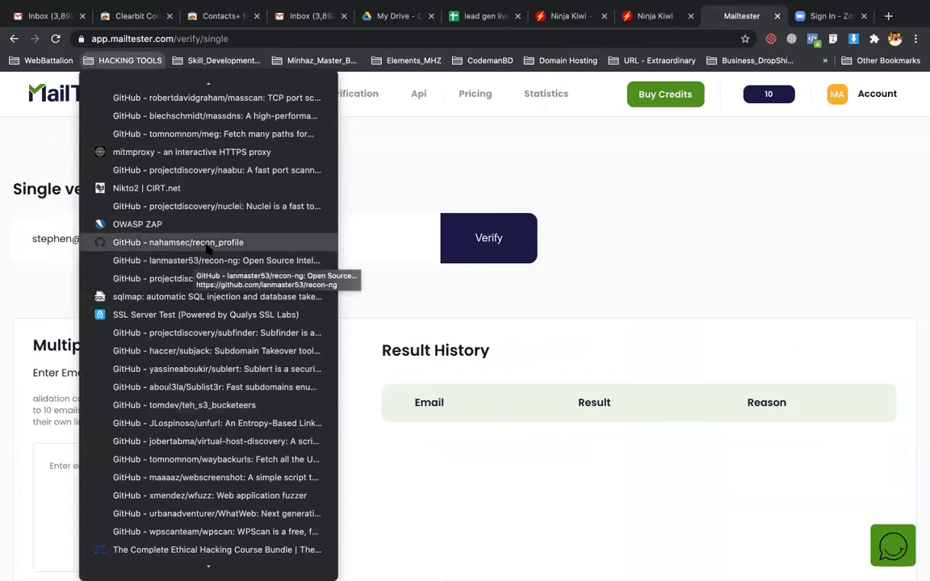
{"action": "scroll", "coordinate": [194, 247], "scroll_direction": "up", "scroll_amount": 10}
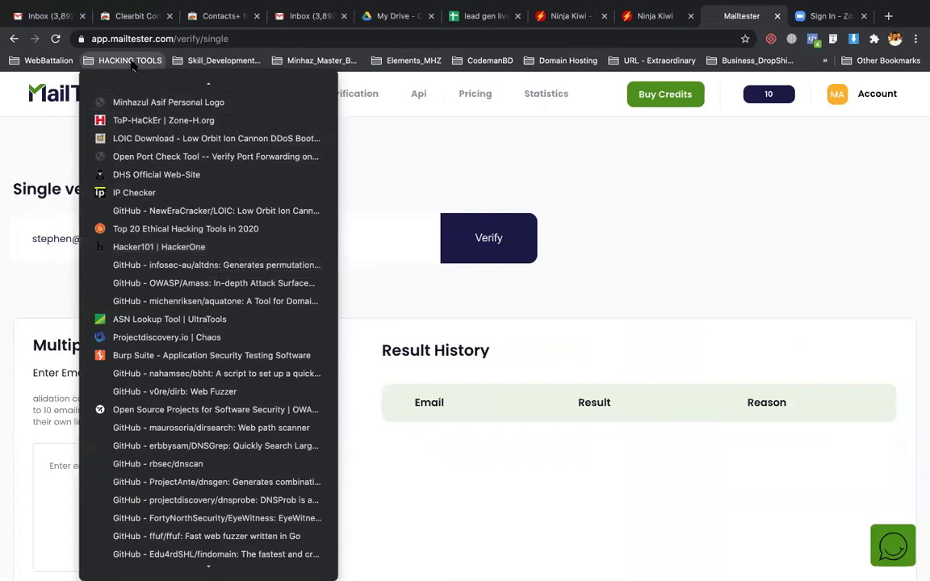
{"action": "left_click", "coordinate": [407, 187]}
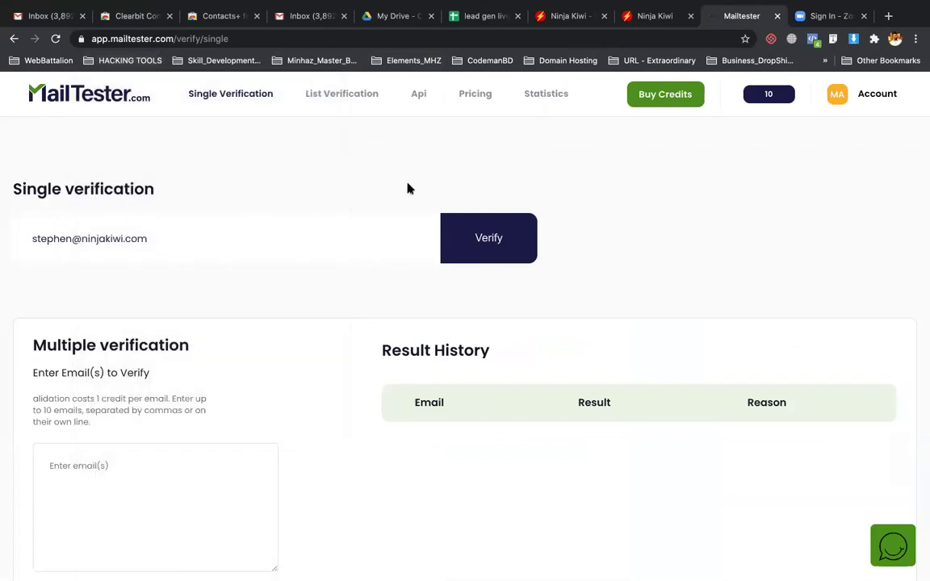